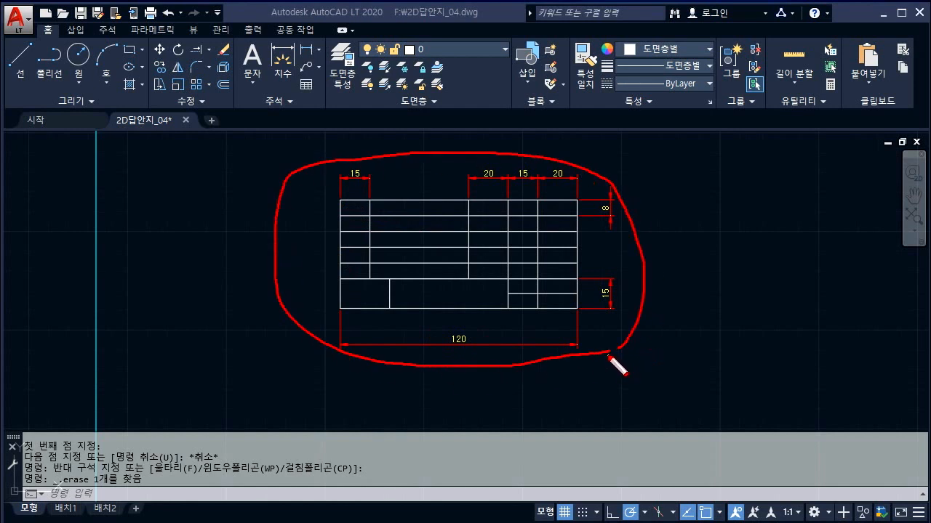
mouse_move(348, 187)
mouse_down()
mouse_move(361, 172)
mouse_move(350, 174)
mouse_up()
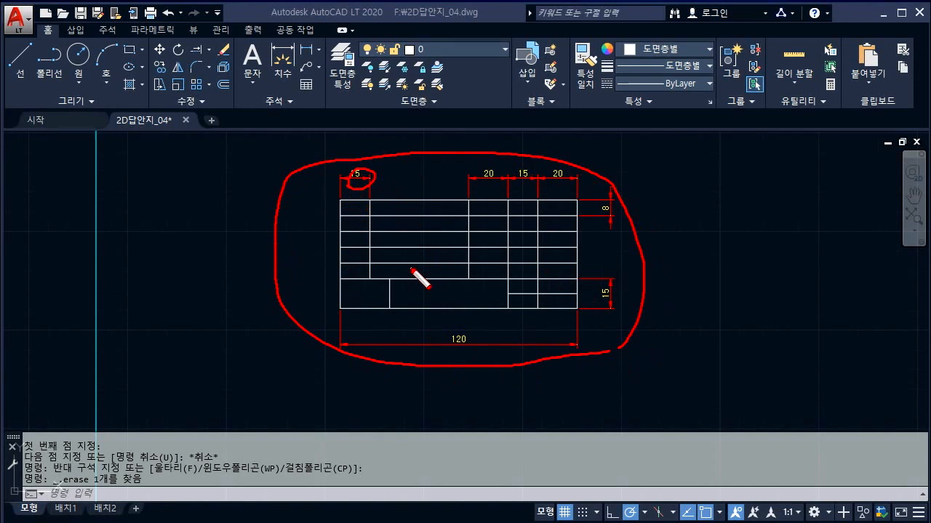
key(Escape)
Step: Draw a long horizontal line in the empty space below and to the right of the reference table
scroll(444, 248, down, 5)
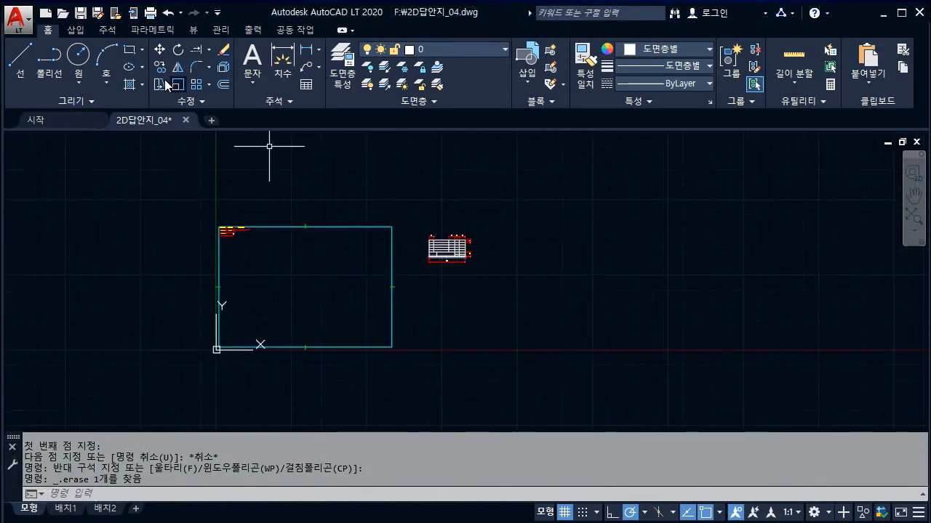
click(16, 64)
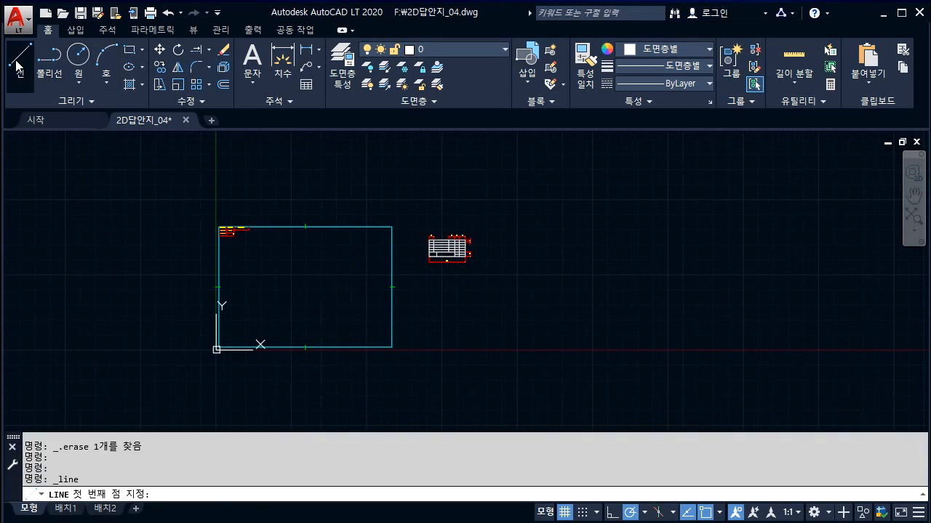
click(473, 293)
click(585, 292)
key(Escape)
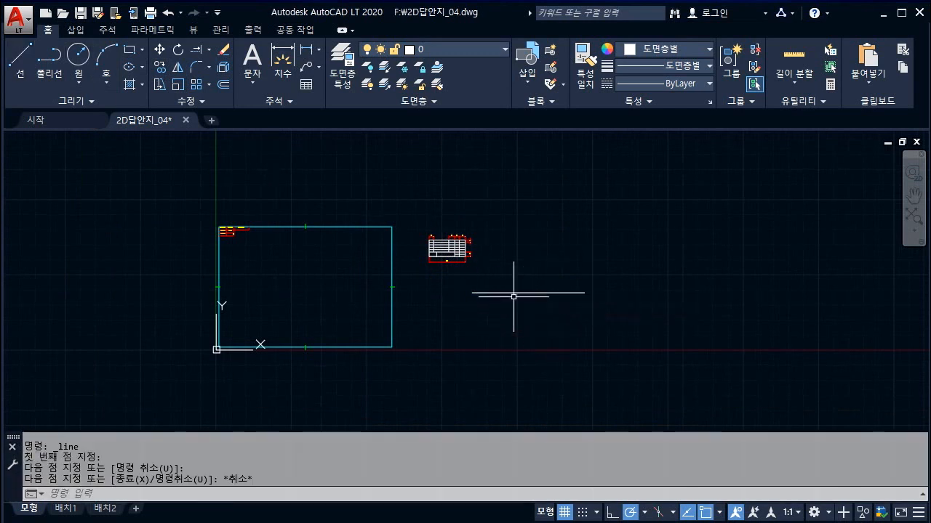
Step: Examine the row-height dimensions along the right edge of the reference table
scroll(513, 293, up, 2)
scroll(461, 259, up, 8)
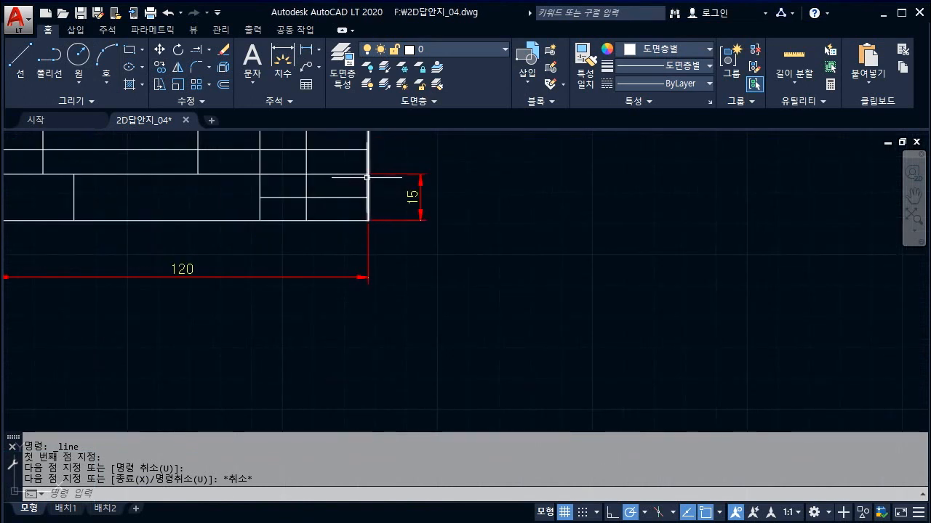
scroll(415, 214, down, 2)
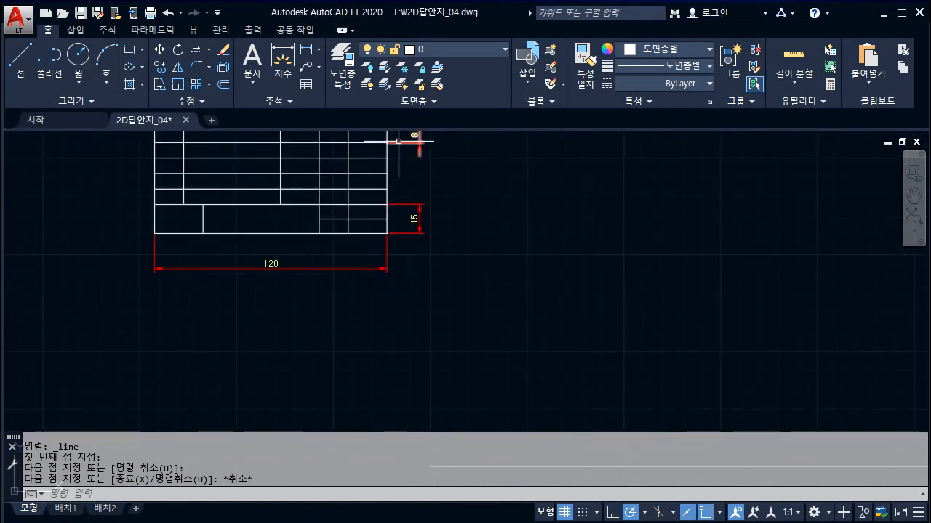
middle_drag(415, 141, 397, 177)
scroll(397, 168, up, 4)
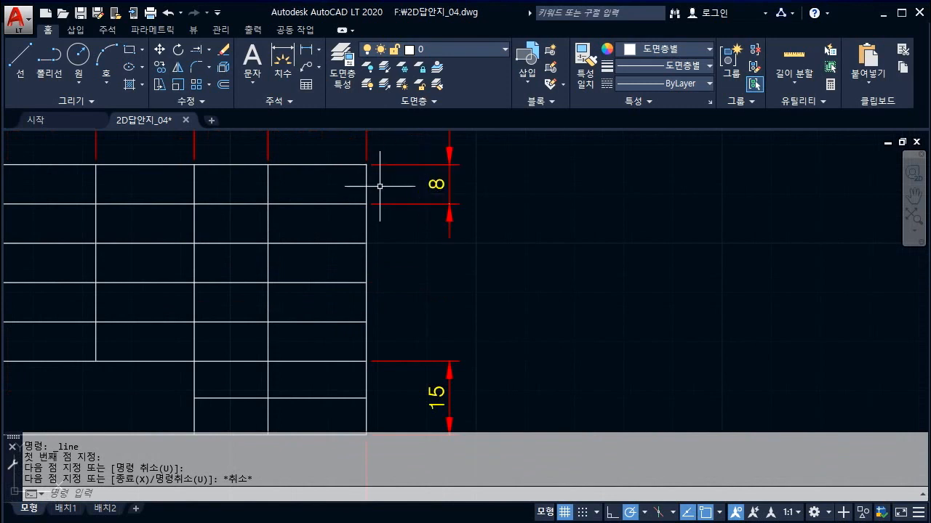
scroll(370, 175, down, 5)
middle_drag(516, 293, 486, 261)
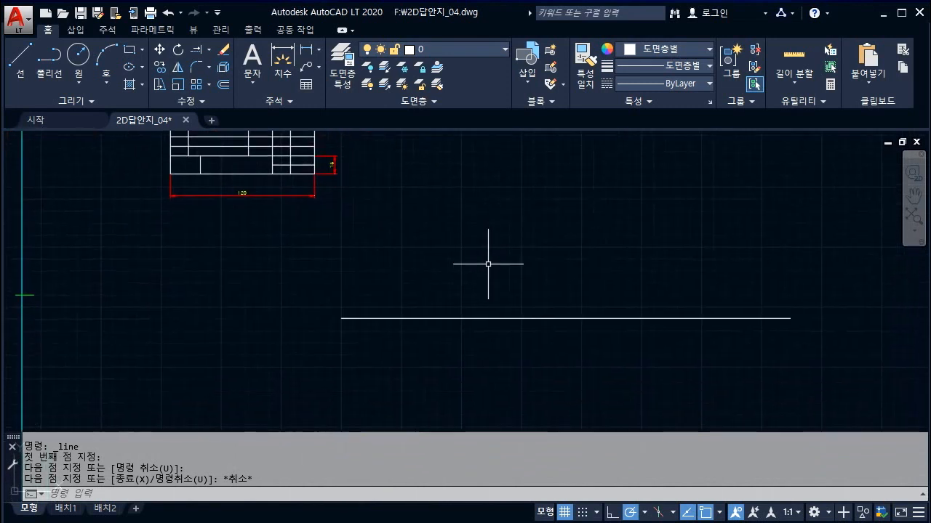
Step: Offset the long horizontal line downward by 7.5 twice in succession to form the two lower rows
key(Escape)
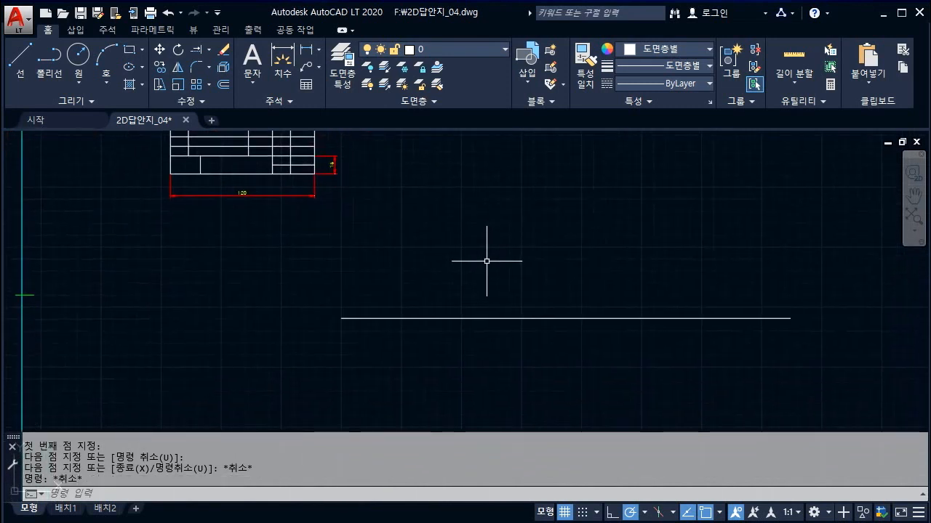
text(ㅐ)
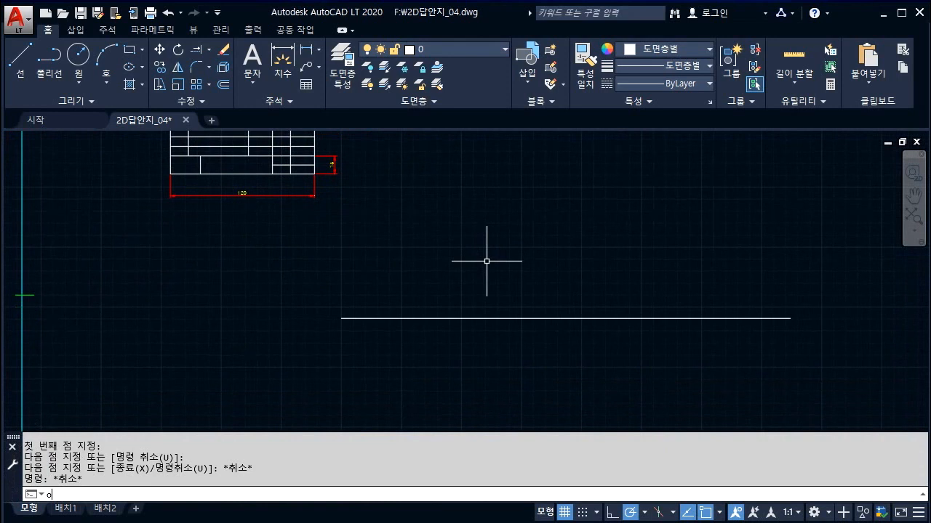
key(Return)
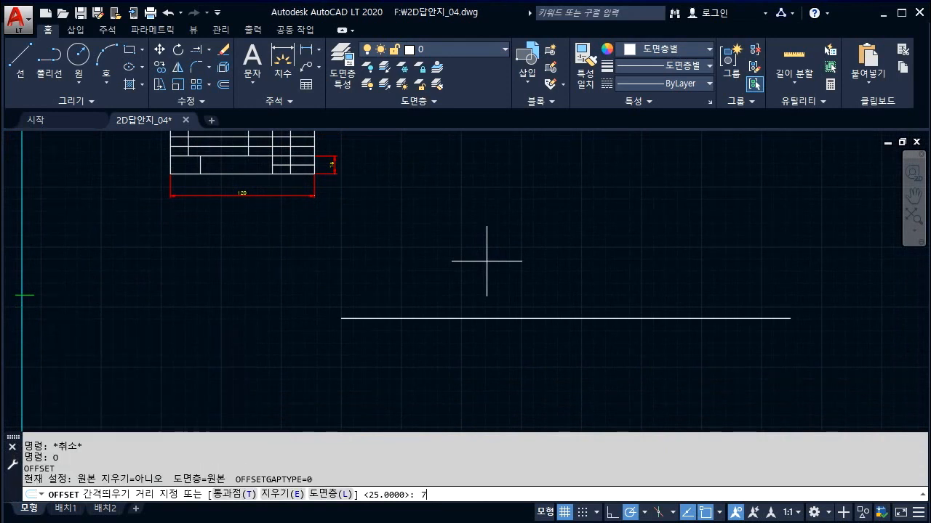
key(Return)
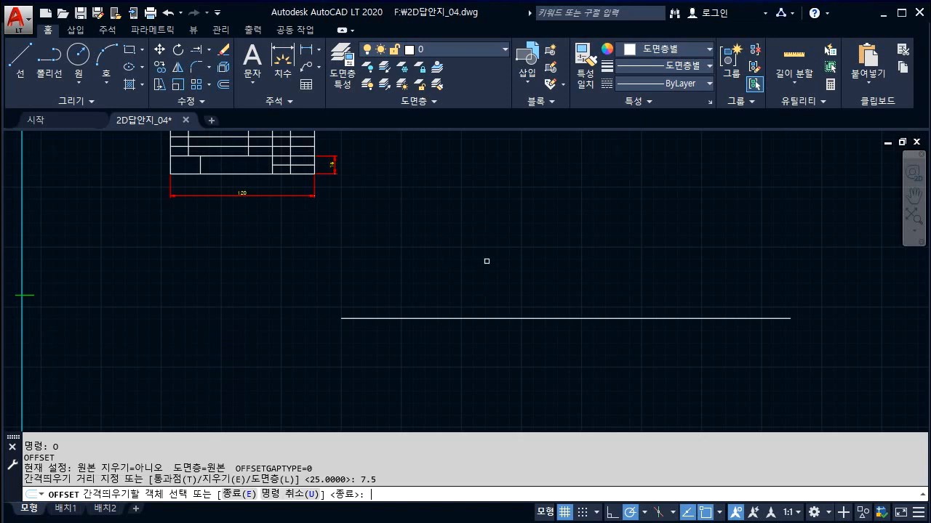
click(463, 317)
click(462, 356)
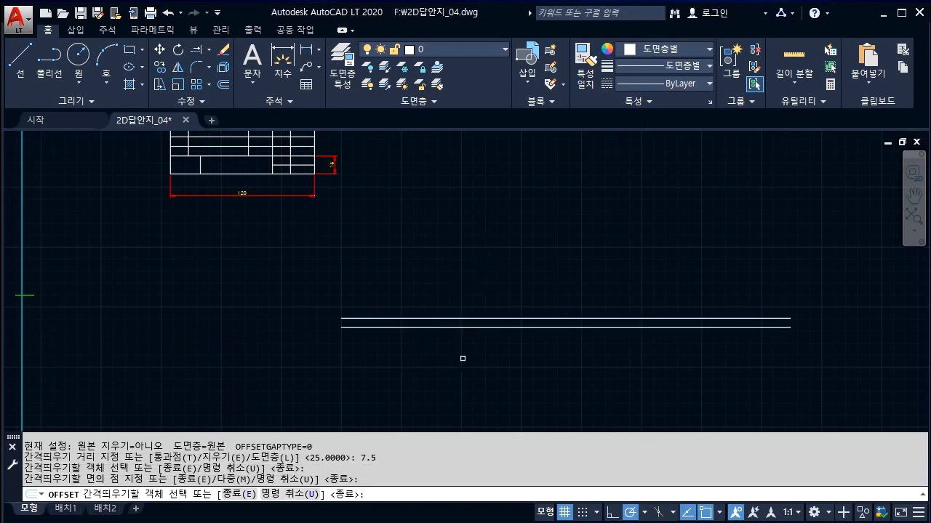
click(463, 327)
click(463, 362)
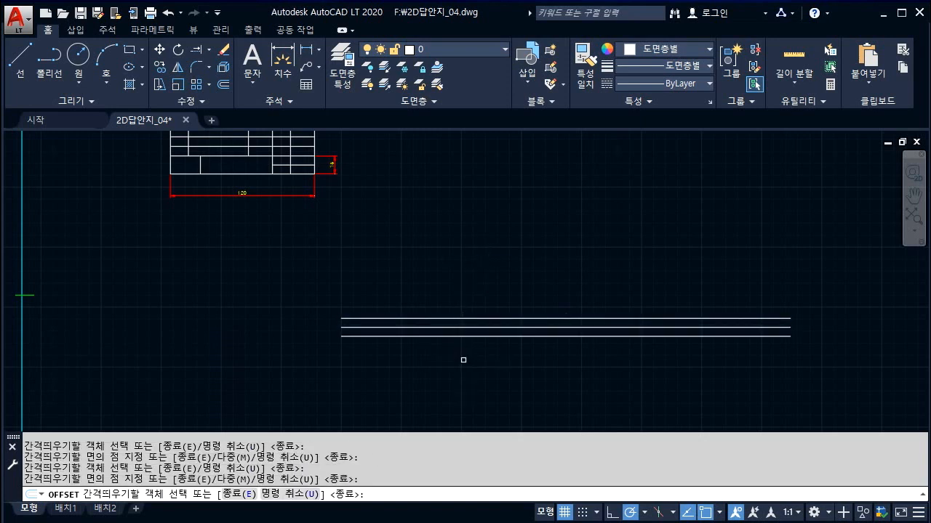
key(Escape)
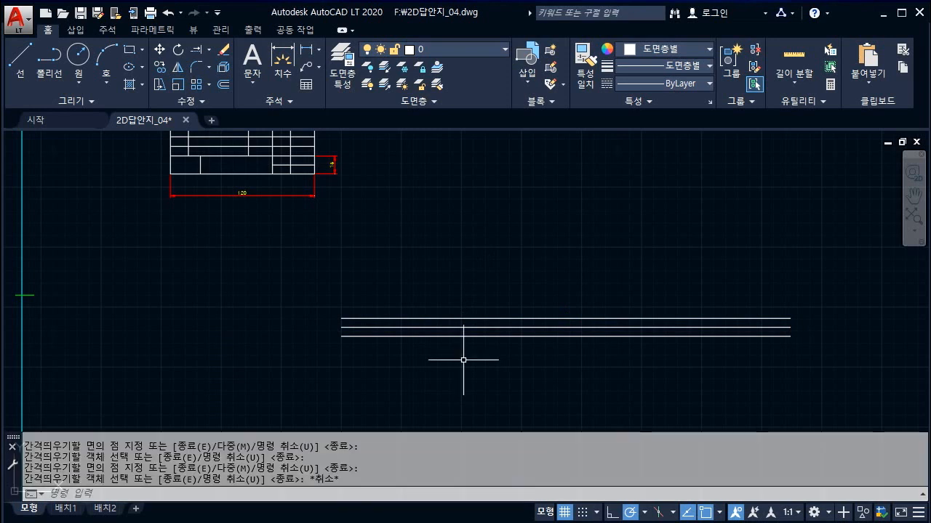
Step: Offset the original horizontal line upward by 8 five times in succession to form the five upper rows
key(Return)
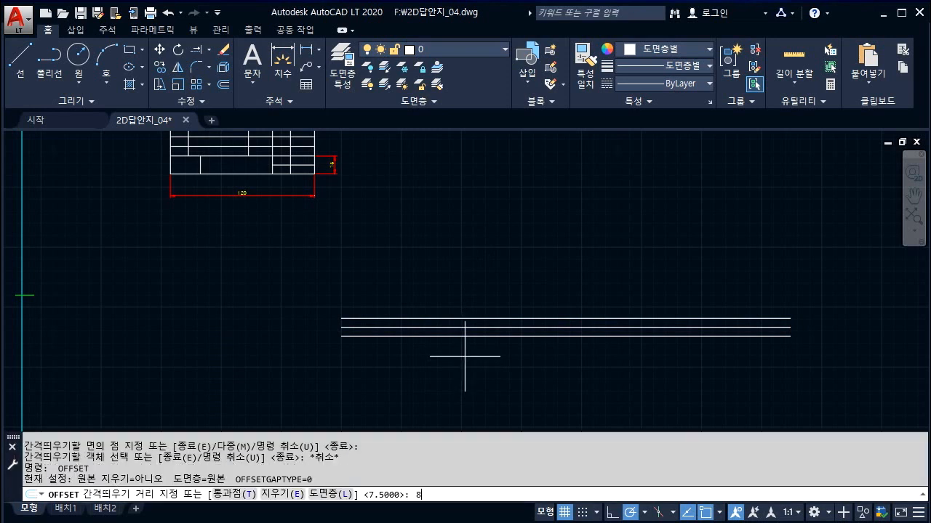
key(Return)
click(418, 318)
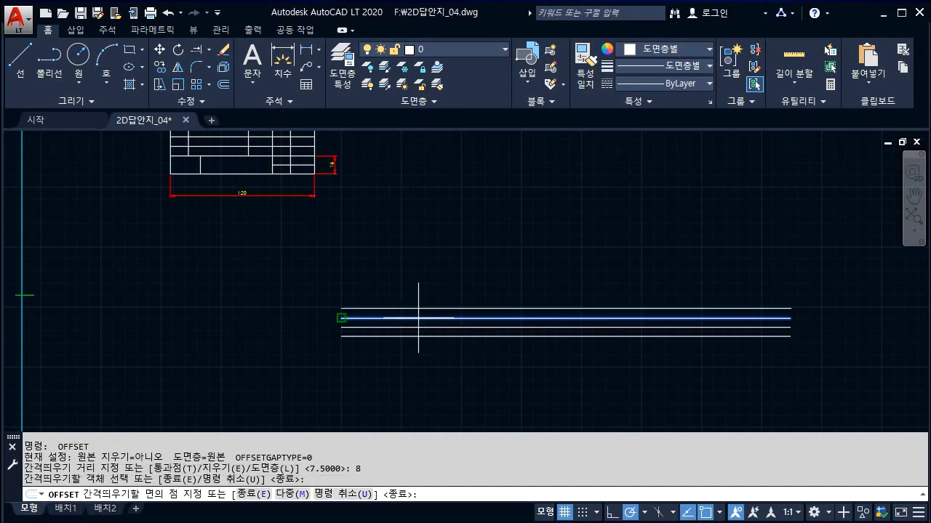
click(410, 240)
click(421, 308)
click(420, 265)
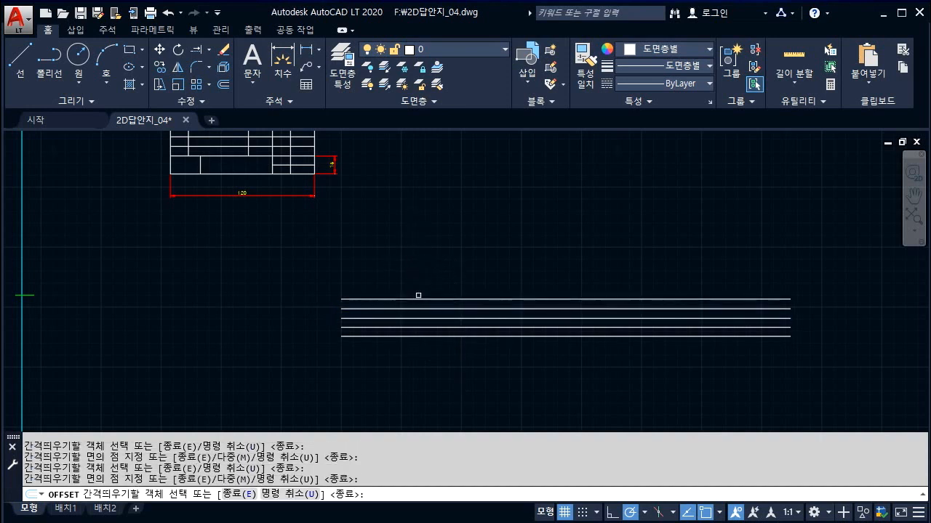
click(417, 299)
click(417, 270)
click(418, 289)
click(416, 276)
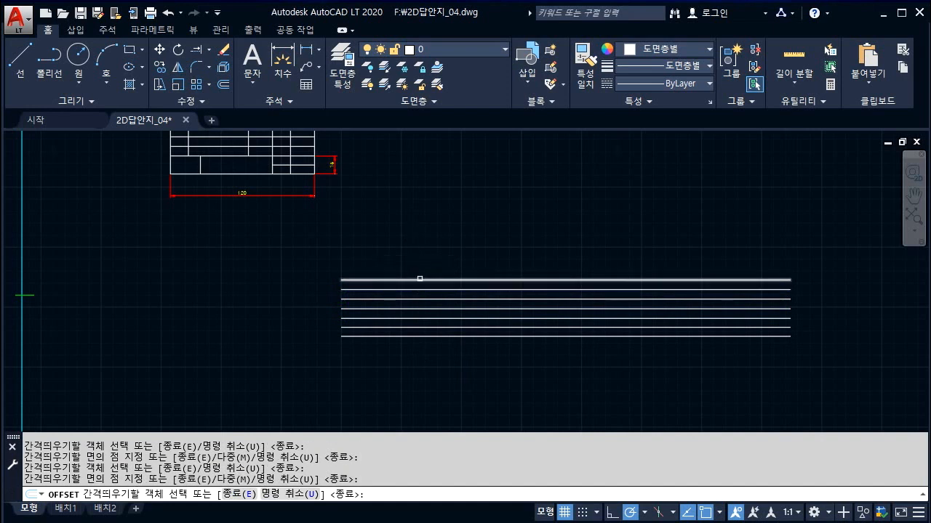
click(419, 280)
click(421, 259)
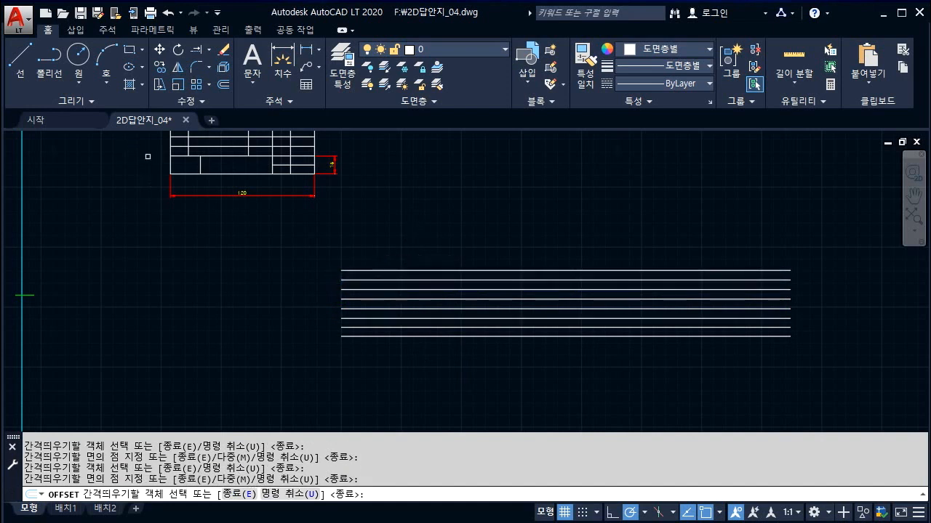
Step: Draw a vertical line joining the left ends of the top and bottom horizontal lines
click(20, 62)
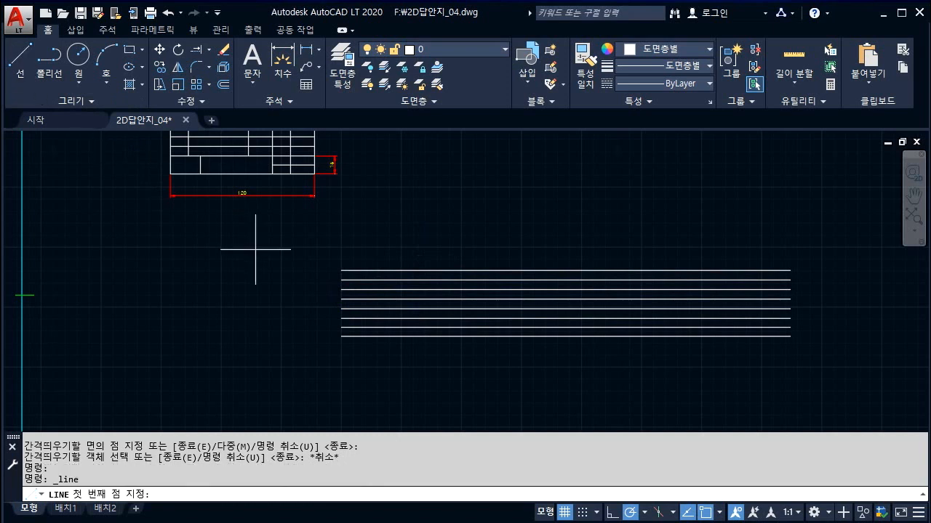
click(341, 270)
click(341, 337)
key(Escape)
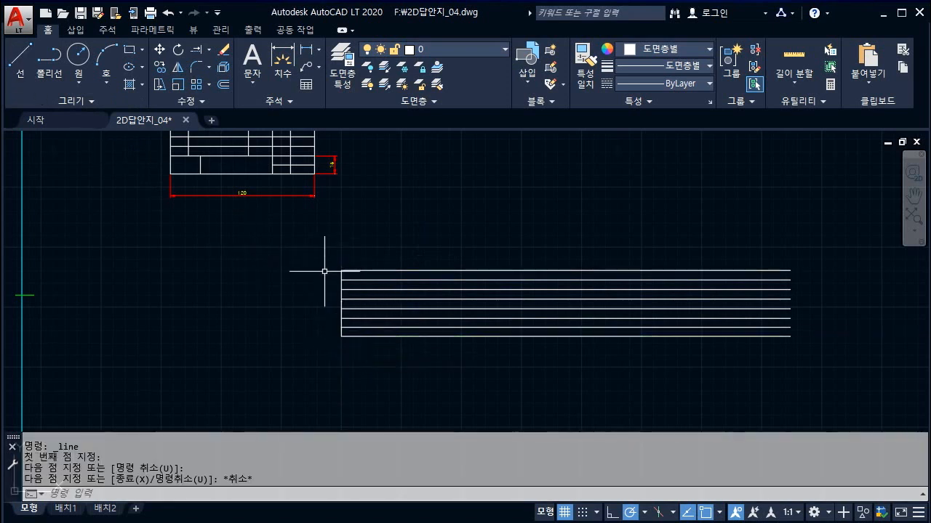
key(Escape)
Step: Offset the left vertical line 120 to the right to form the table's right edge
text(o)
key(Return)
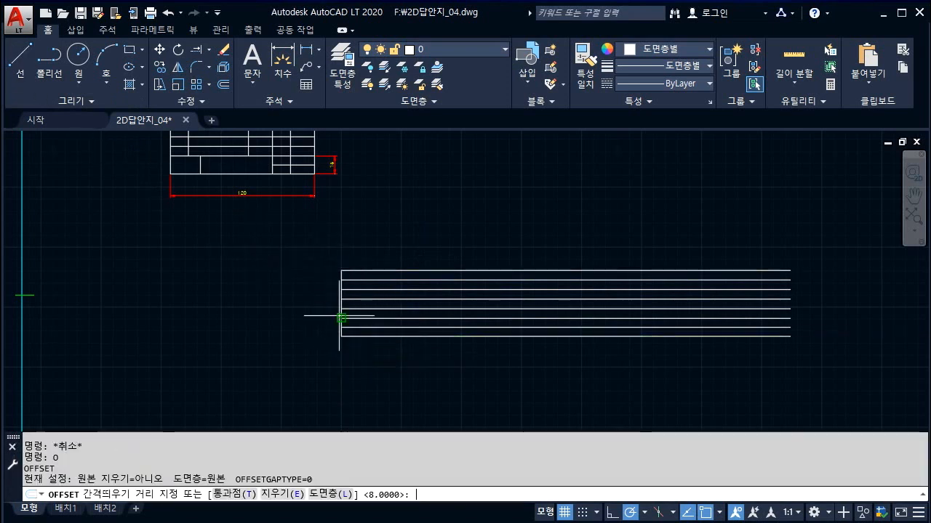
text(120)
key(Return)
scroll(245, 334, up, 2)
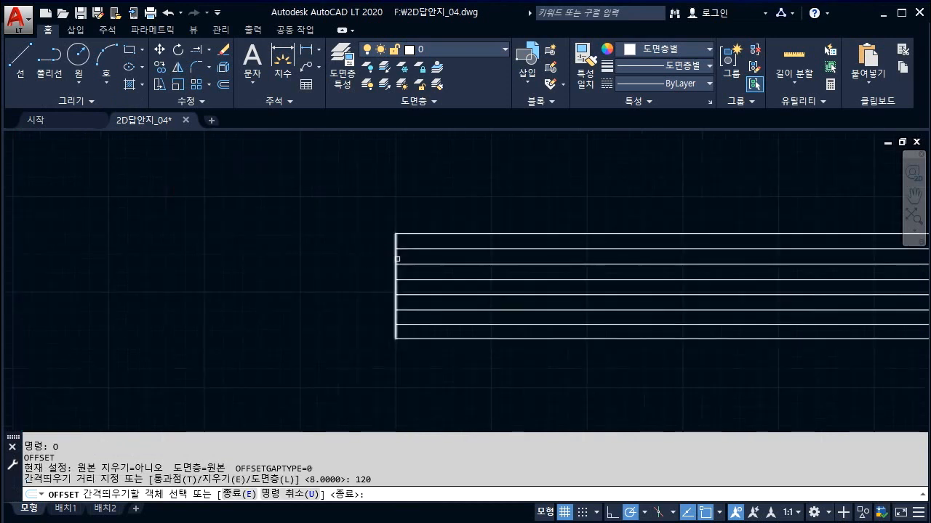
click(395, 263)
click(567, 218)
key(Escape)
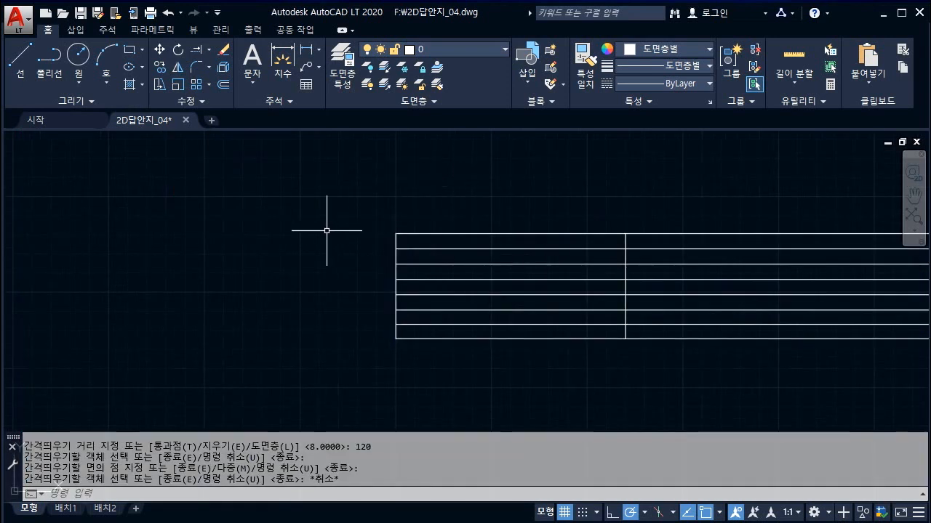
Step: Offset the table's right edge line 20 to the left to form the last column
text(o)
key(Return)
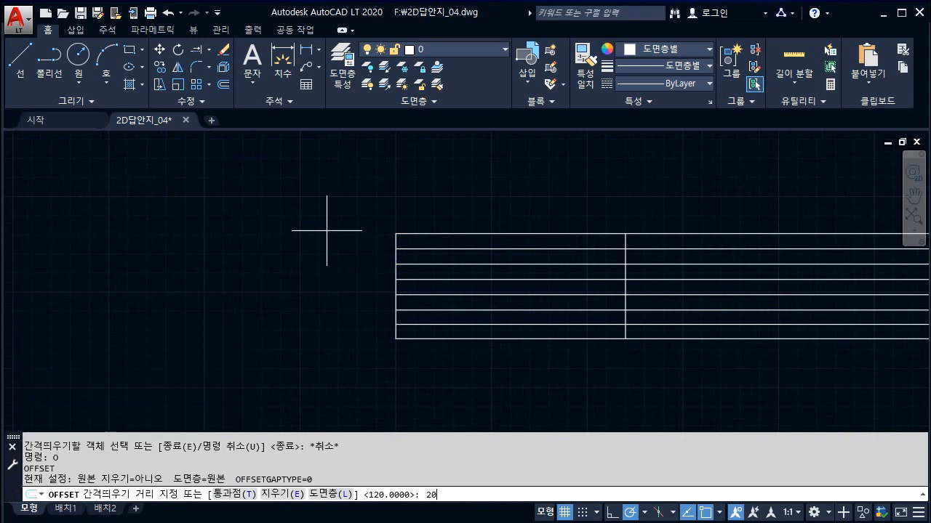
key(Return)
scroll(643, 297, up, 2)
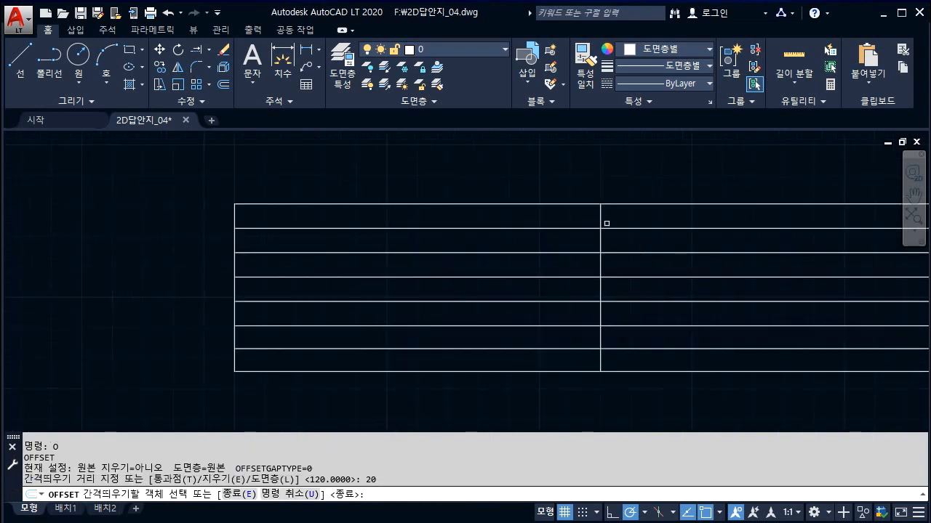
click(602, 219)
click(466, 182)
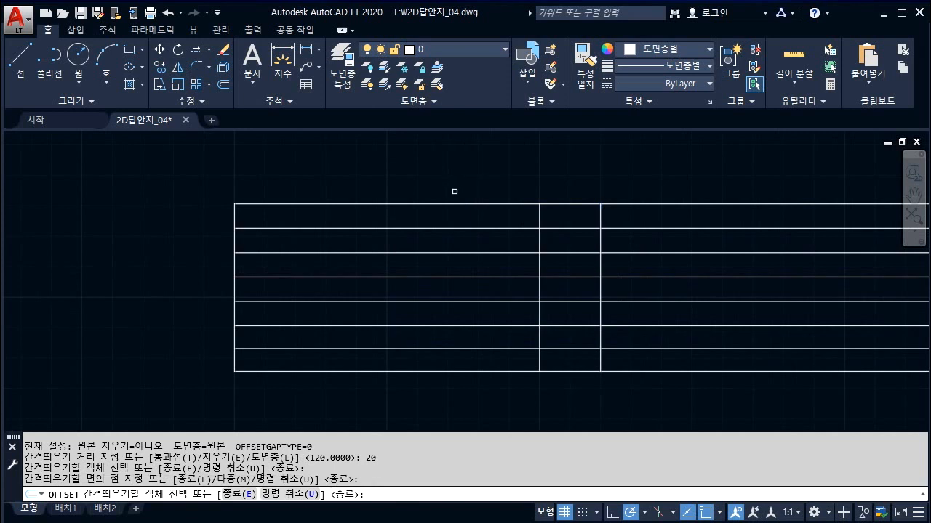
key(Return)
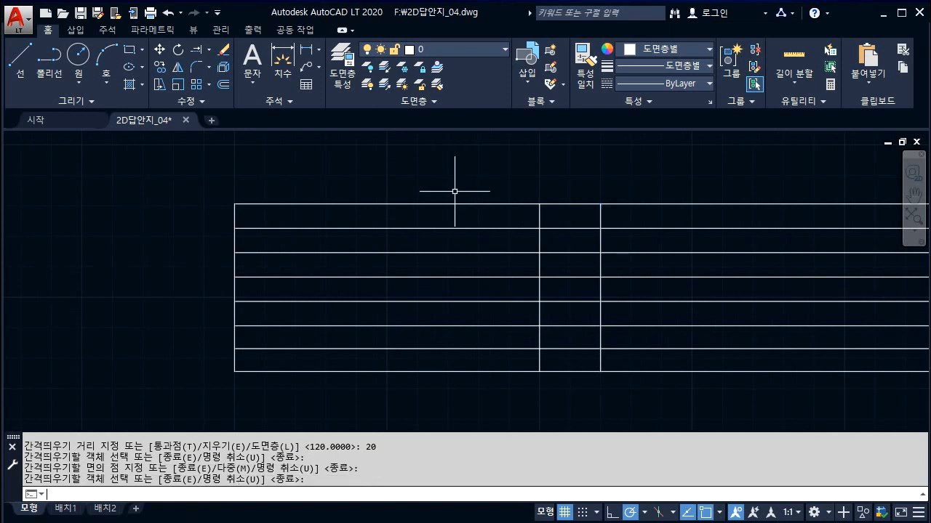
Step: Offset the table's left edge 15 to the right and the last column's left line 15 to the left
key(Return)
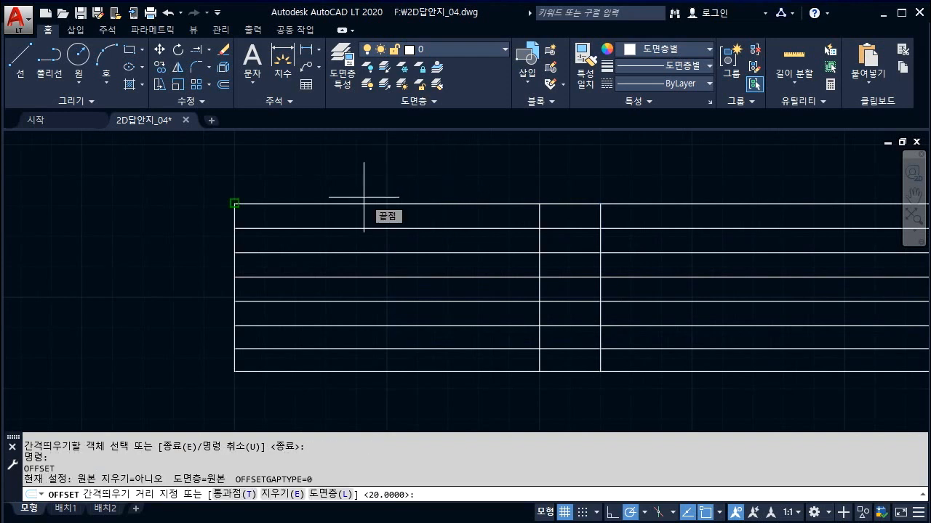
text(15)
key(Return)
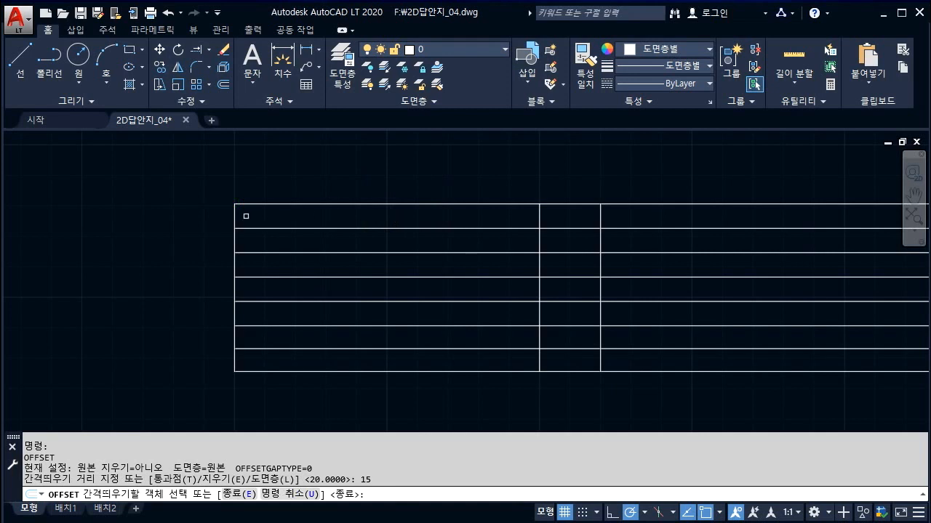
click(237, 215)
click(394, 181)
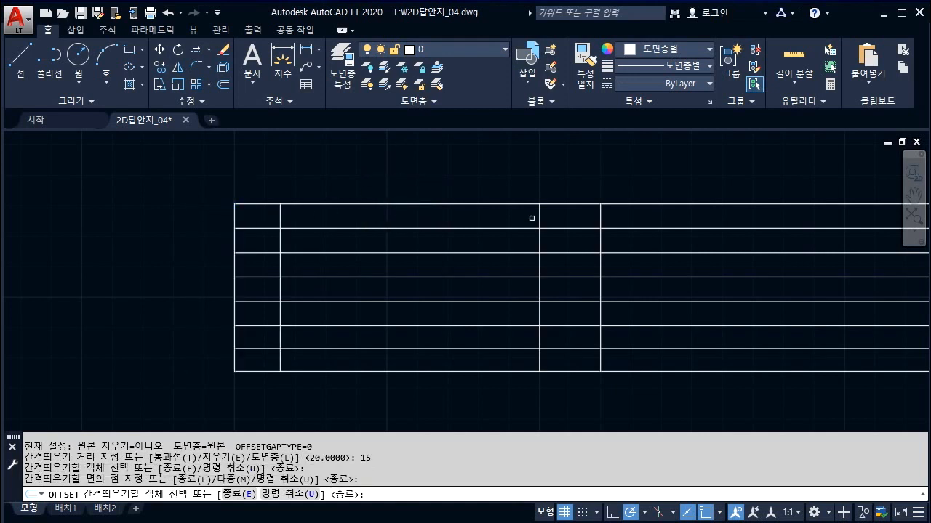
click(540, 218)
click(431, 171)
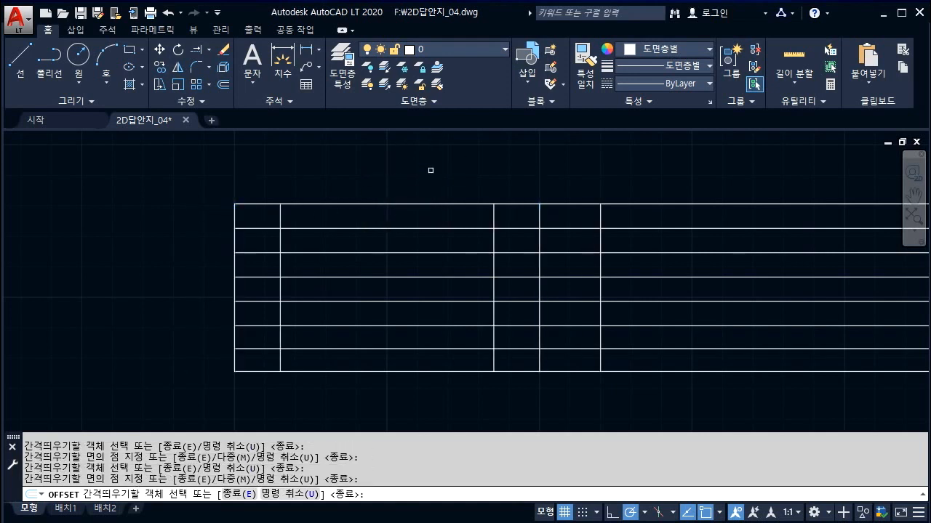
key(Return)
Step: Offset the vertical line at the start of the second-to-last column 20 to the left
key(Return)
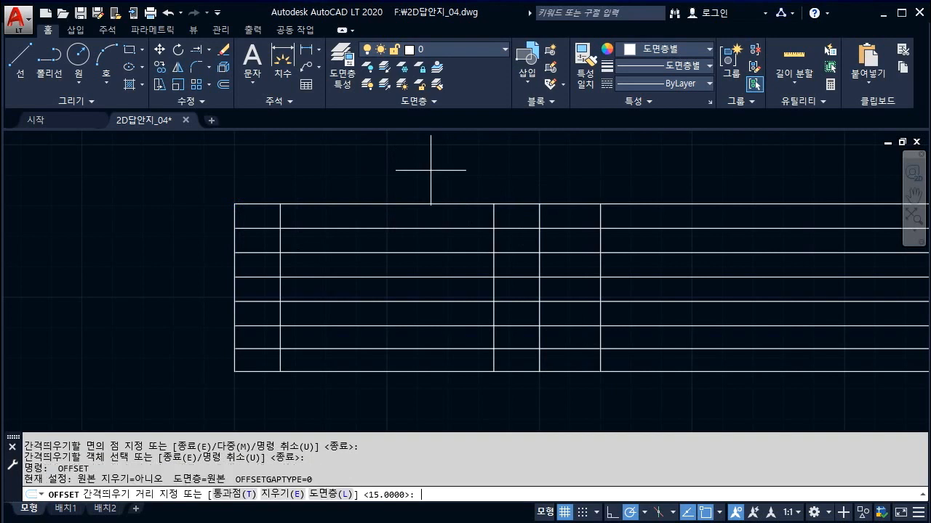
text(20)
key(Return)
click(496, 219)
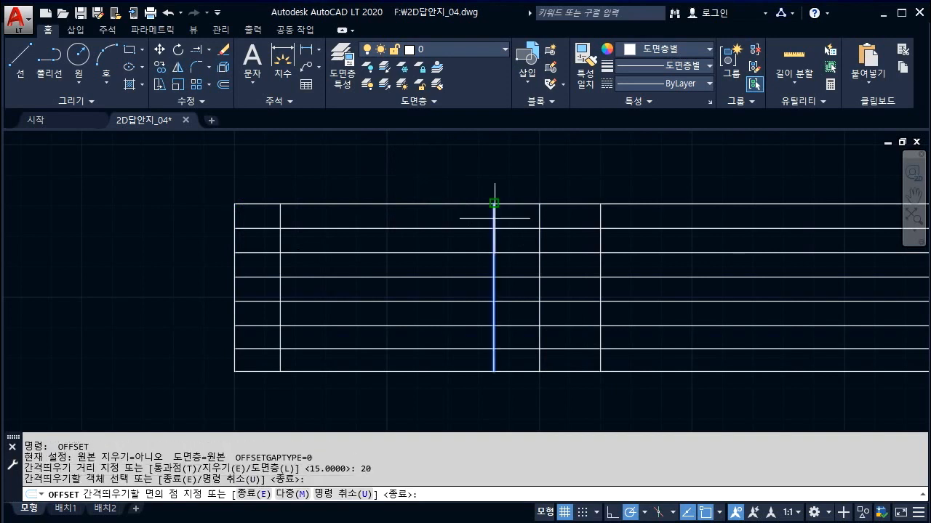
click(406, 157)
key(Return)
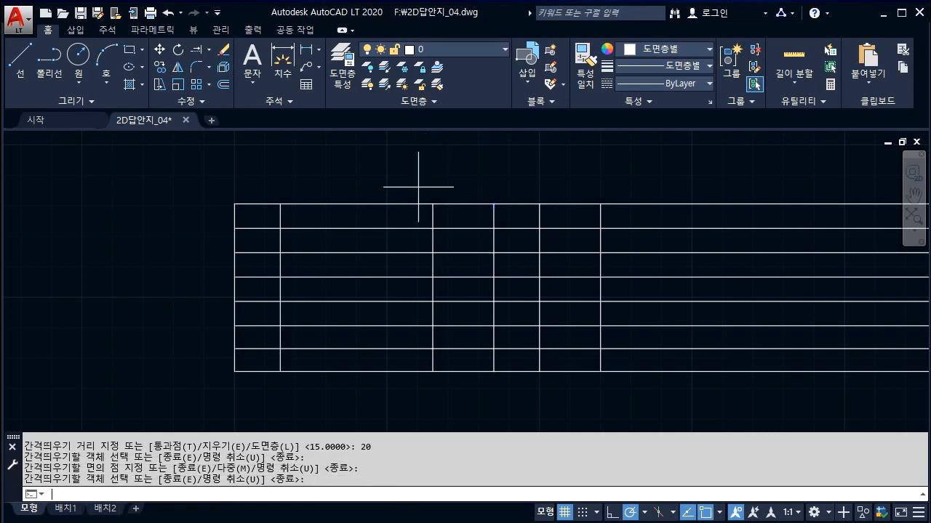
Step: Offset the table's left edge 25 to the right to add another vertical divider
key(Return)
text(2)
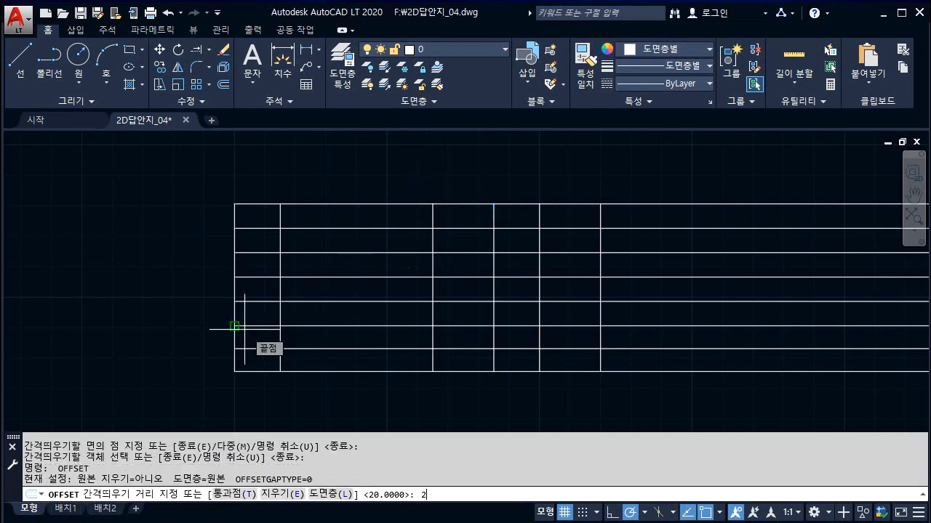
text(5)
key(Return)
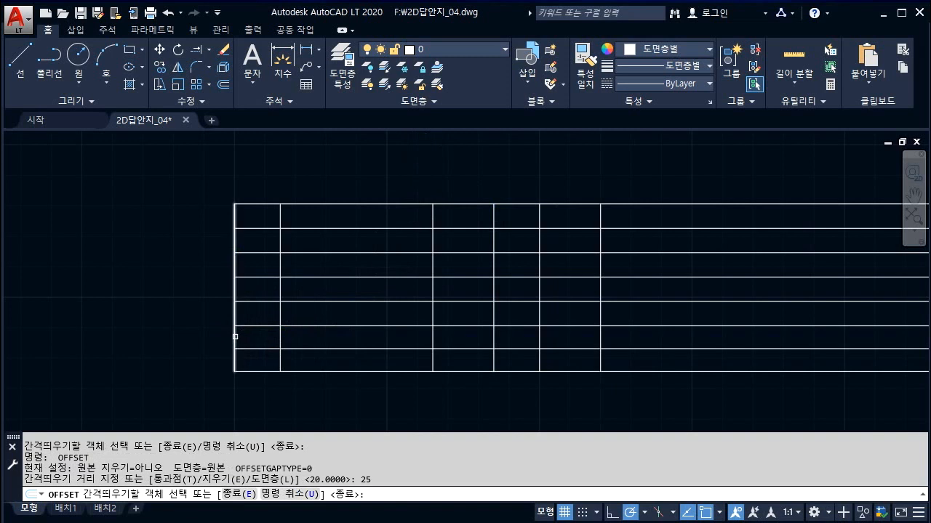
click(234, 334)
click(375, 394)
key(Escape)
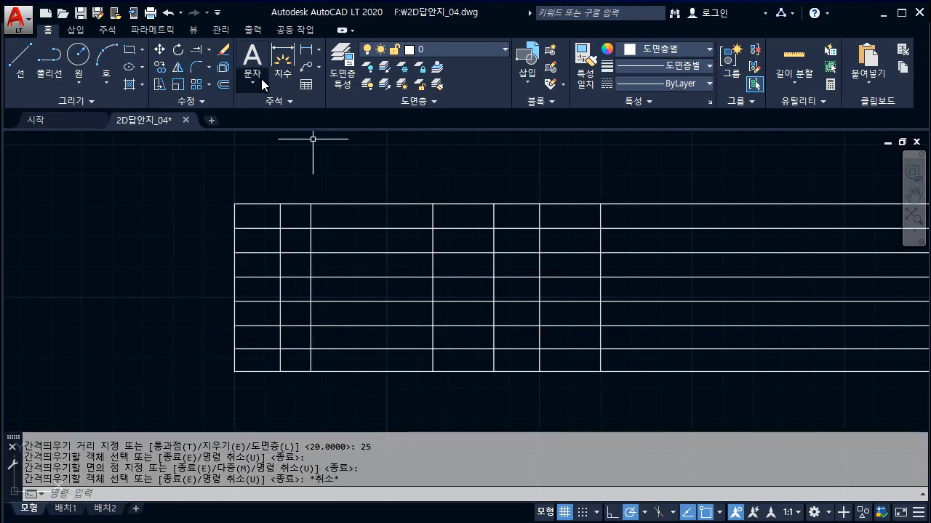
Step: Trim all the horizontal lines that extend past the table's right edge
click(208, 50)
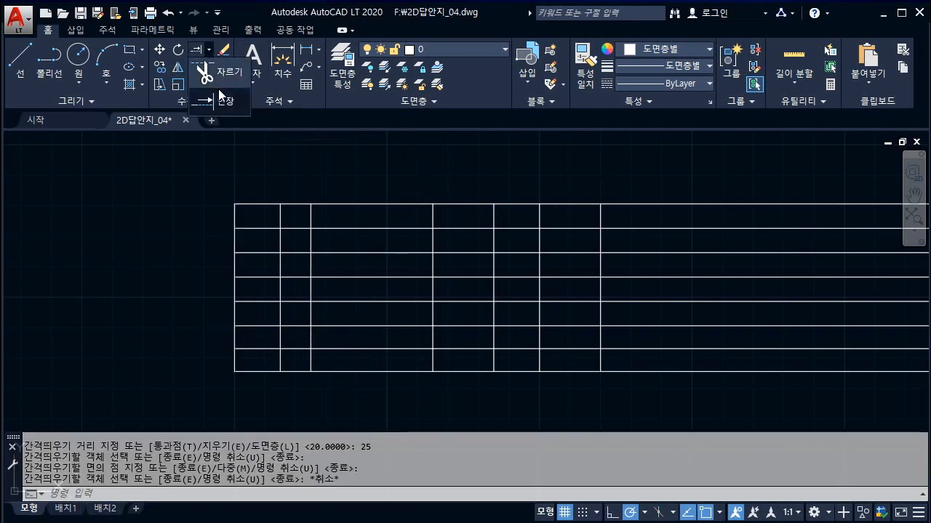
click(220, 76)
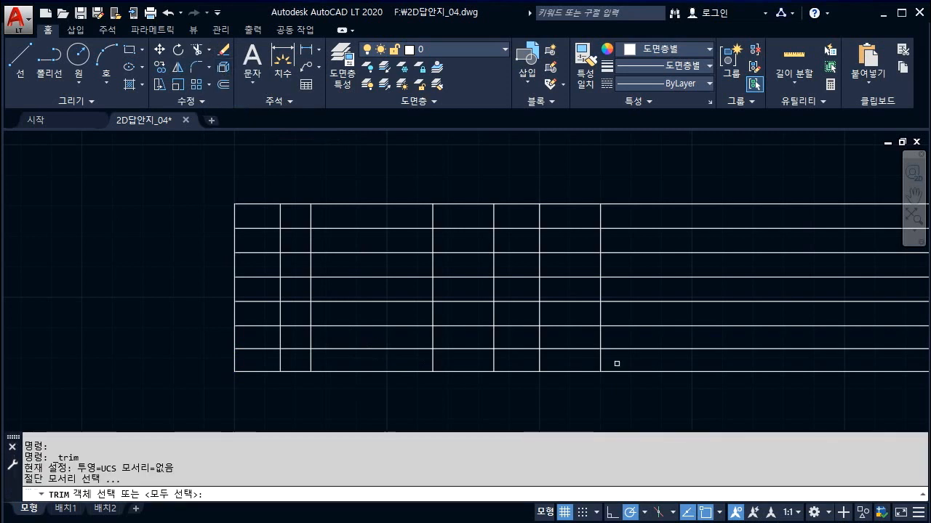
click(655, 407)
click(203, 182)
key(Return)
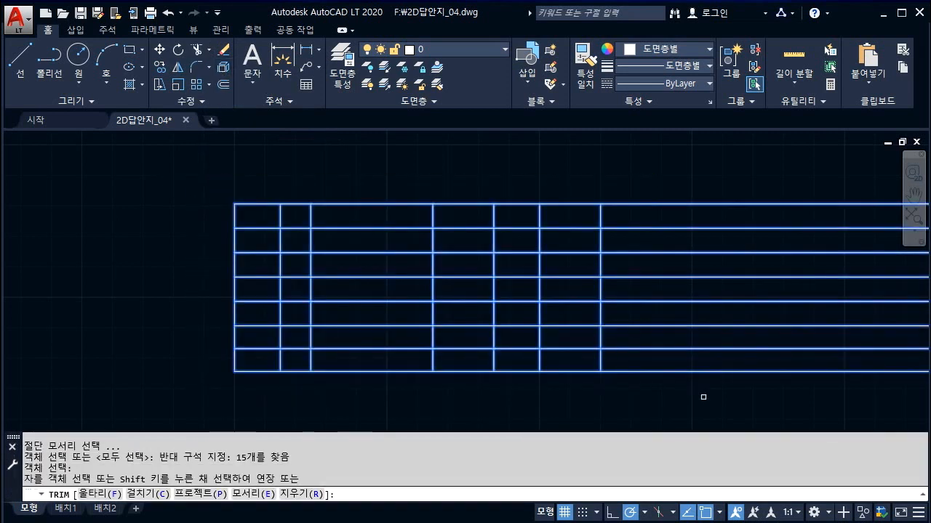
click(710, 399)
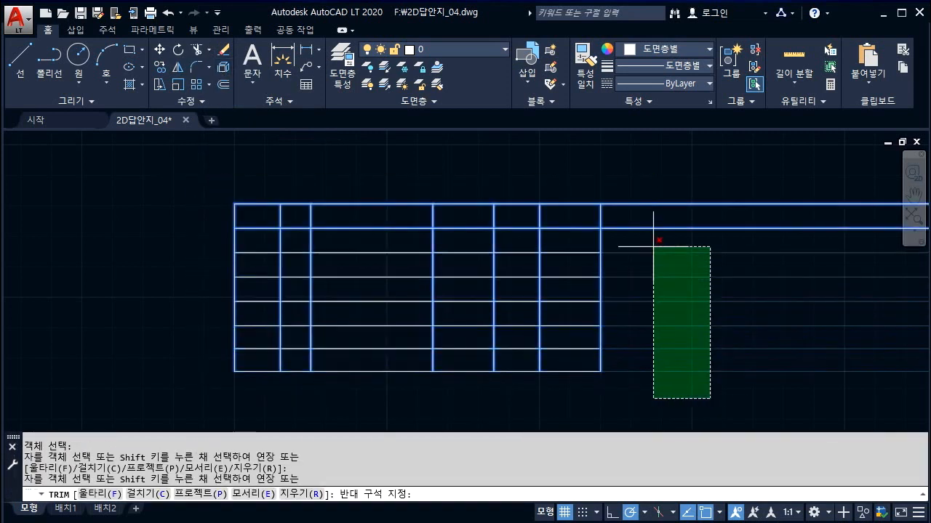
click(632, 194)
key(Escape)
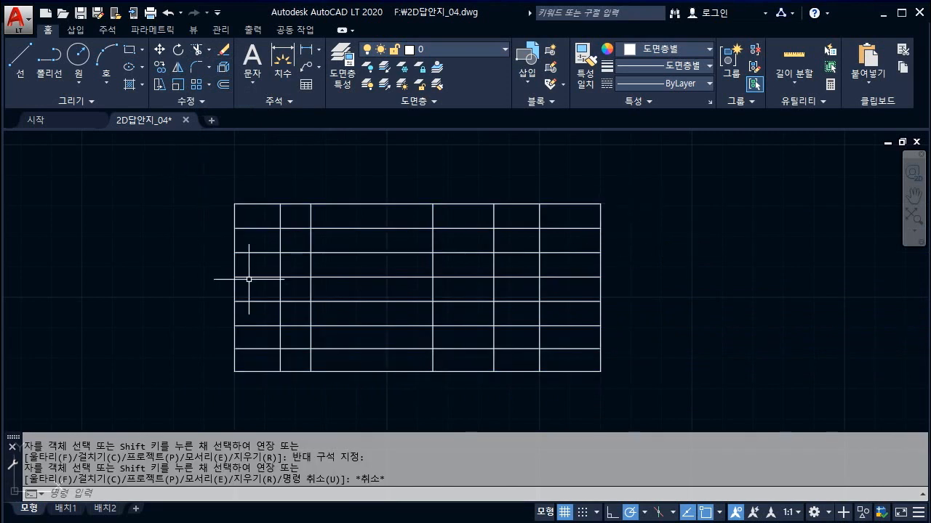
key(Escape)
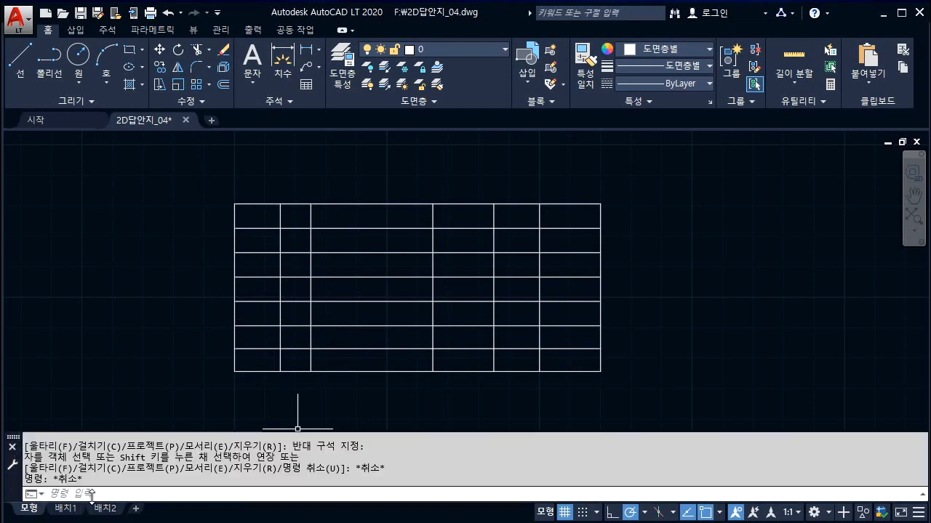
Step: Trim the inner lines in the bottom two rows on both sides of the 25-offset divider, leaving the last two columns divided
text(tr)
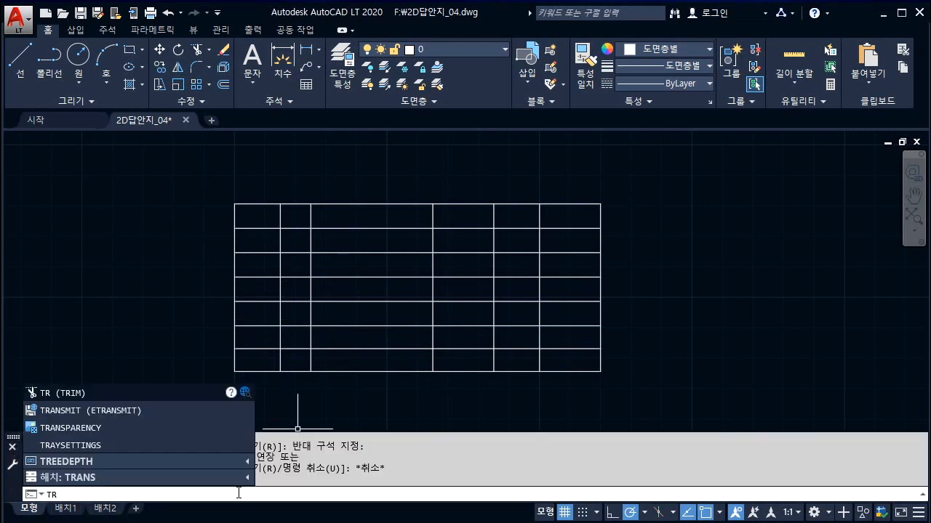
key(Return)
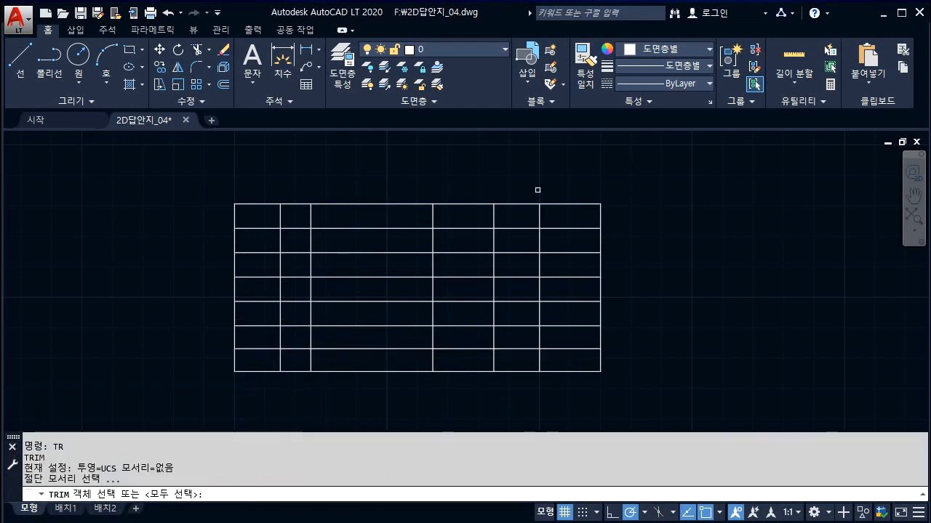
click(643, 399)
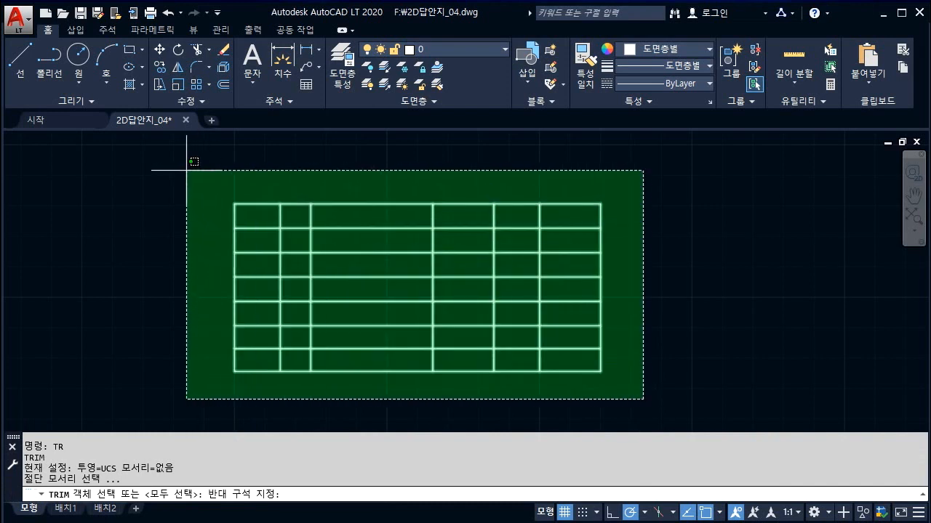
click(187, 170)
key(Return)
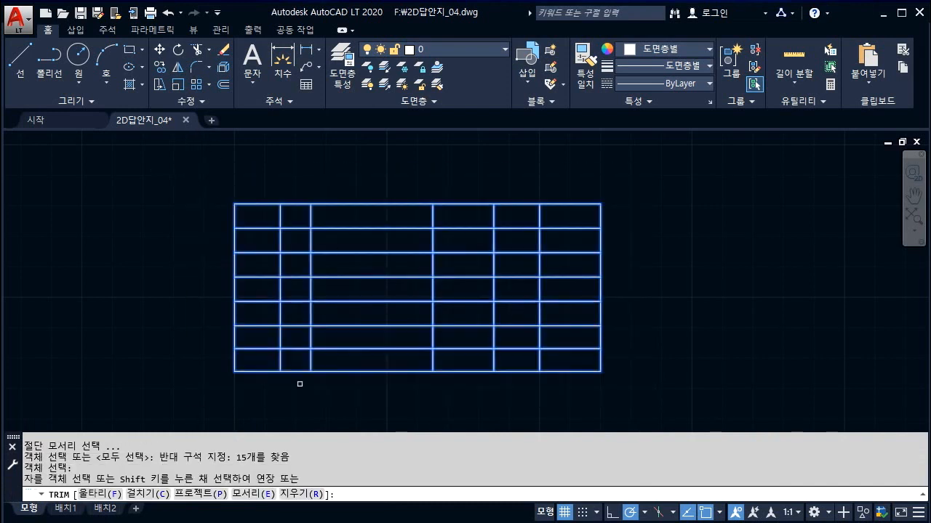
click(290, 360)
click(258, 338)
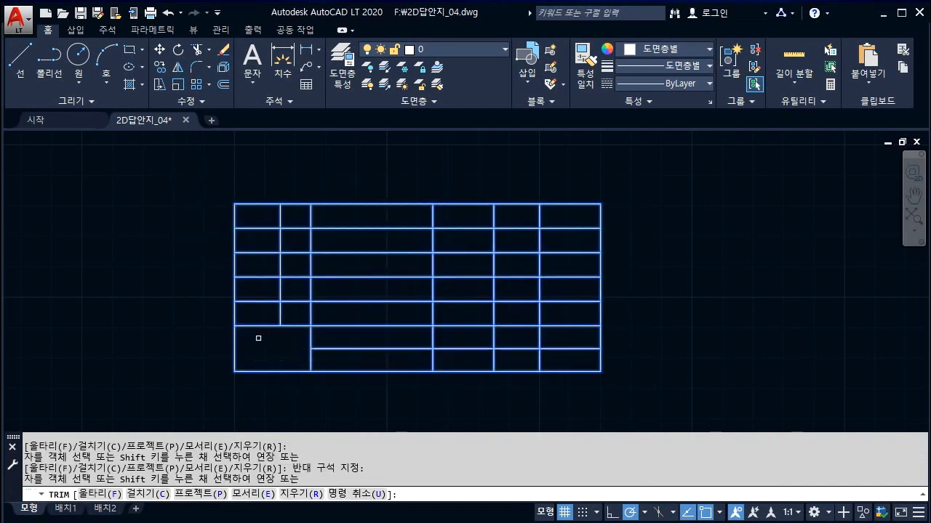
click(470, 365)
click(395, 339)
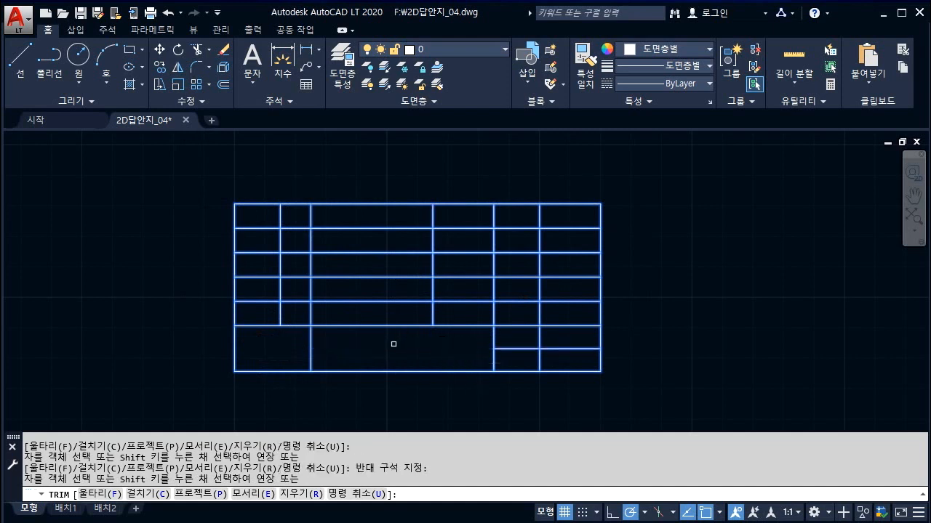
key(Escape)
Step: Trim the 25-offset vertical line above the bottom two rows, using the horizontal line over those rows as the cutting edge
key(space)
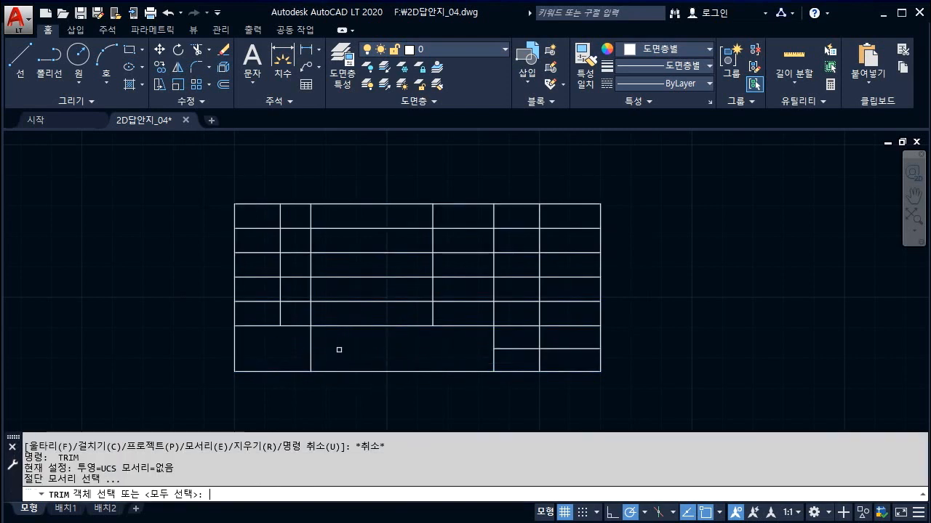
click(333, 346)
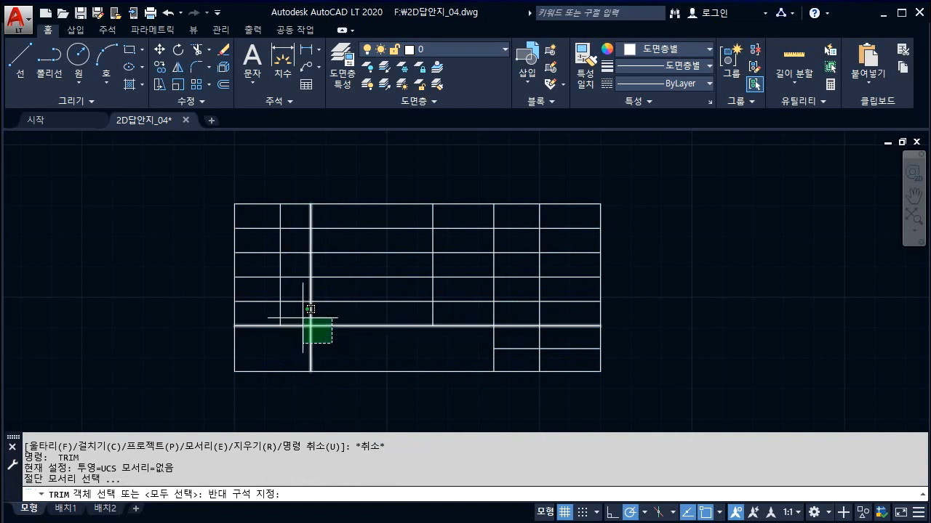
click(296, 313)
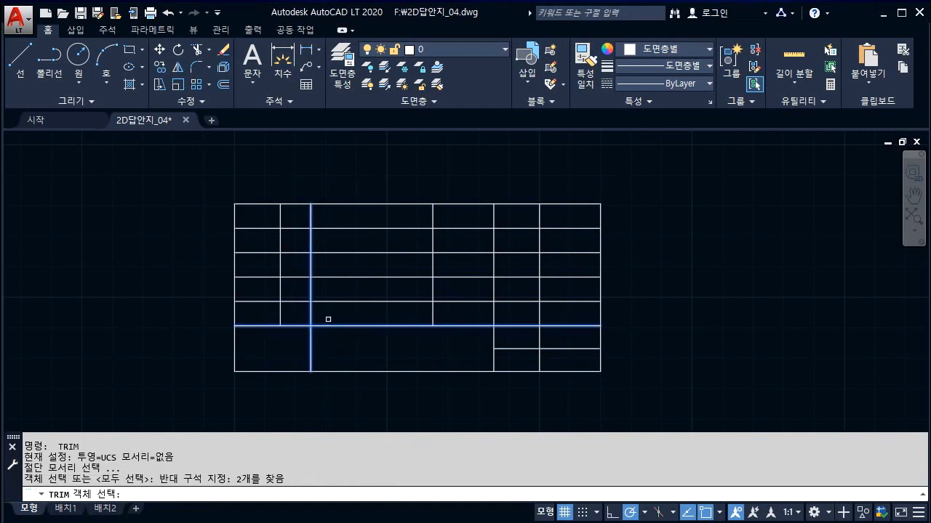
key(space)
click(328, 317)
click(301, 312)
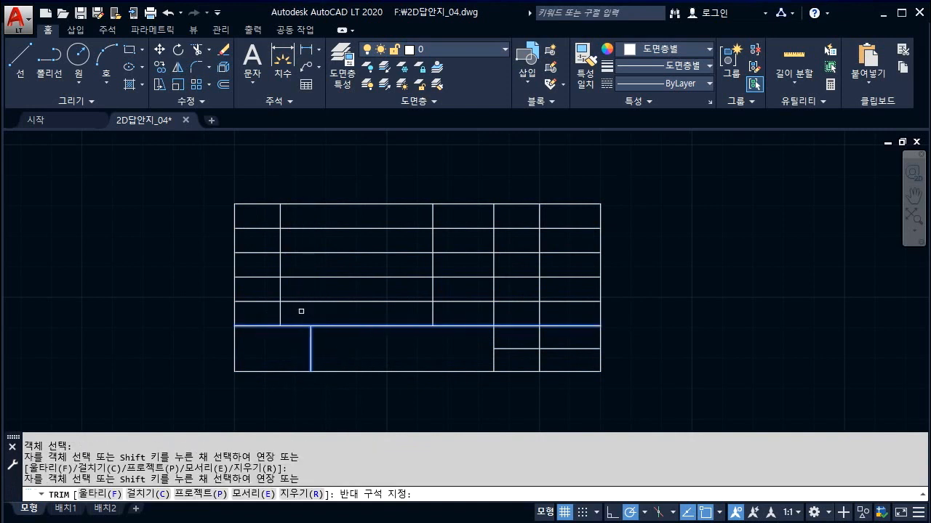
key(Escape)
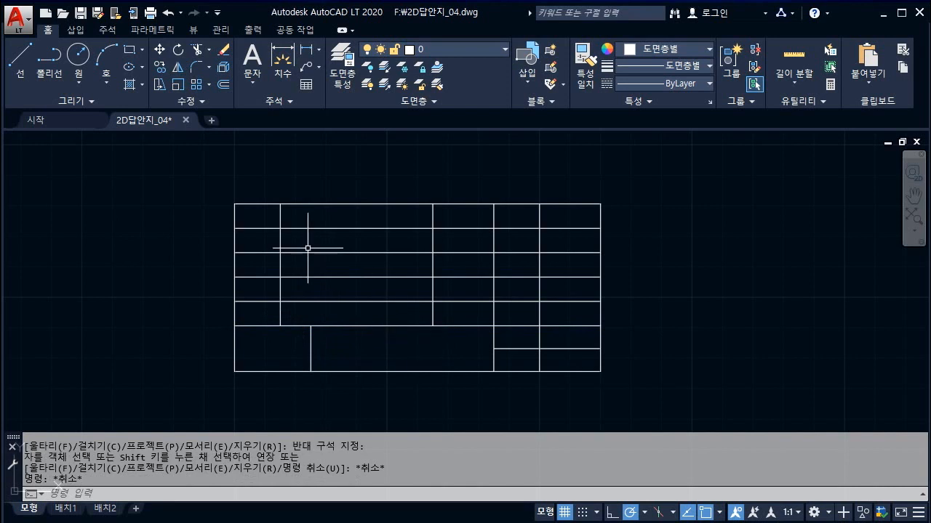
Step: Assign all the table lines to the 가는실선 layer
click(197, 182)
click(621, 345)
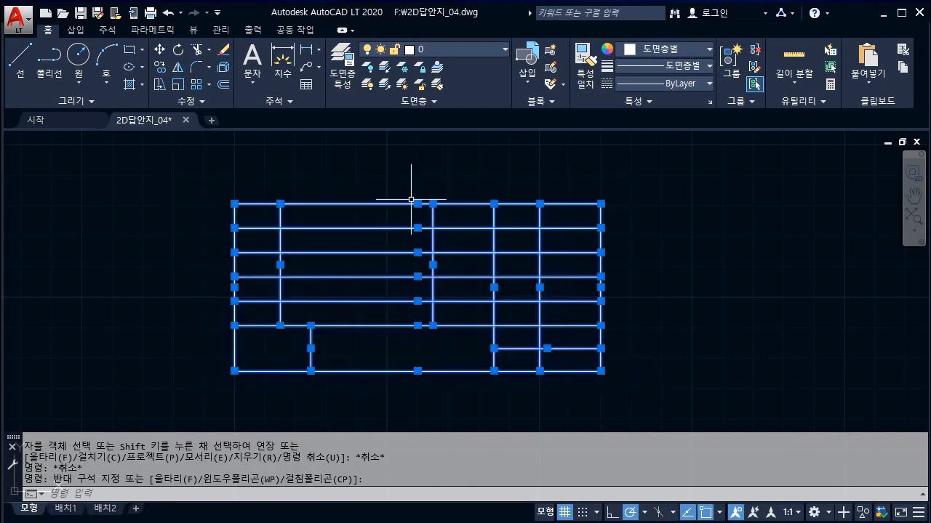
click(422, 49)
click(436, 103)
key(Escape)
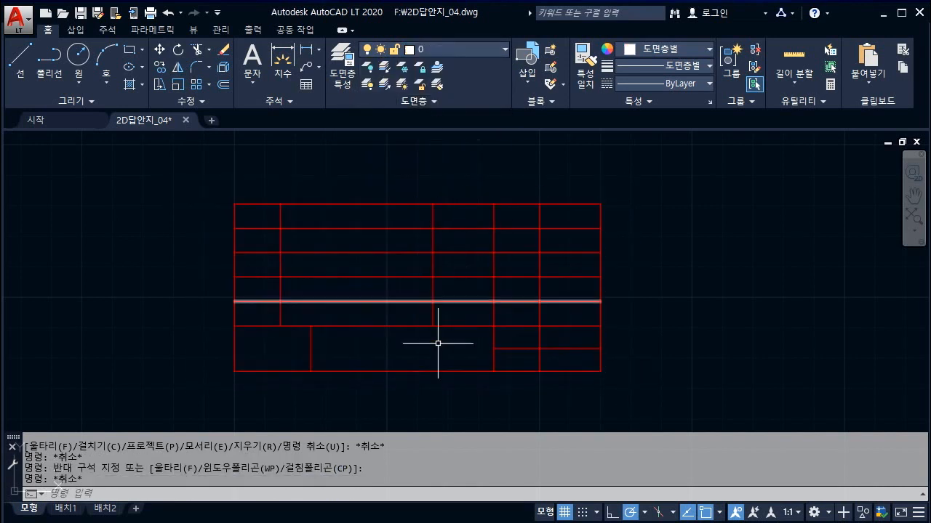
key(Escape)
key(ctrl+2)
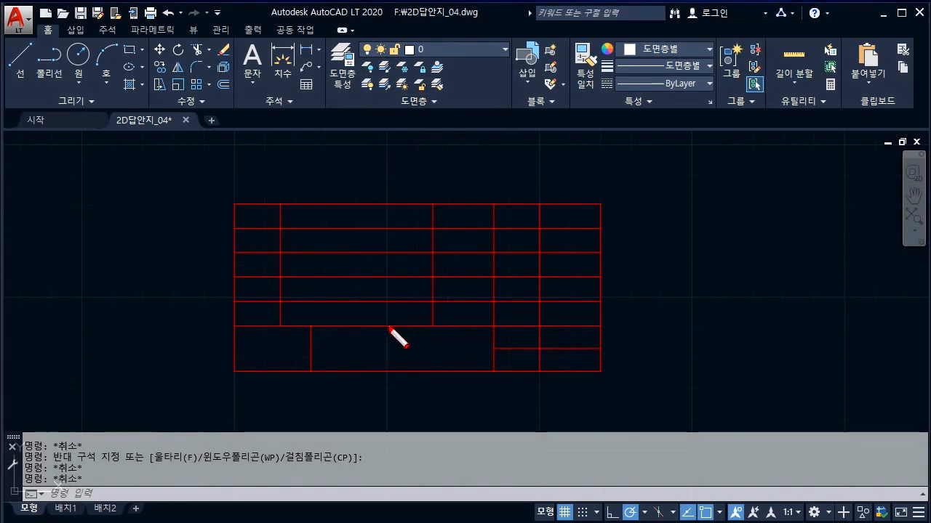
drag(381, 327, 422, 328)
drag(232, 251, 232, 280)
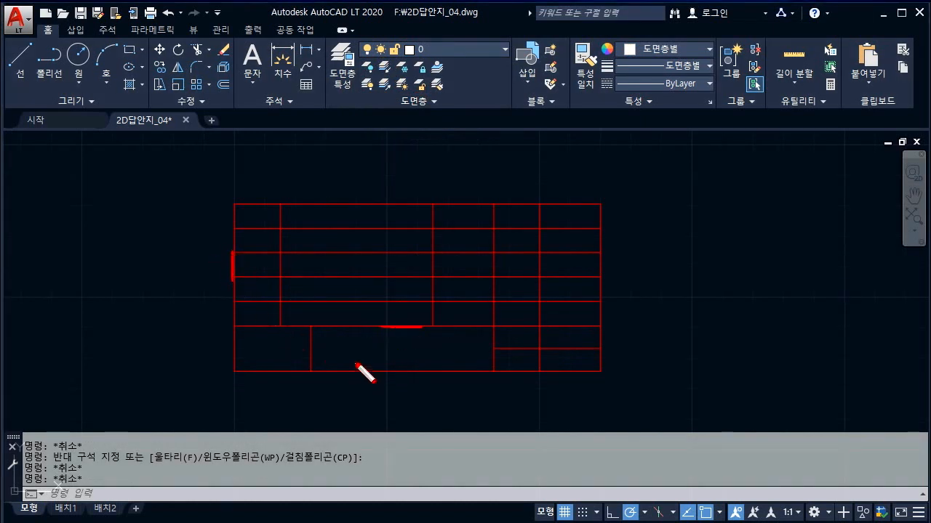
drag(236, 324, 364, 327)
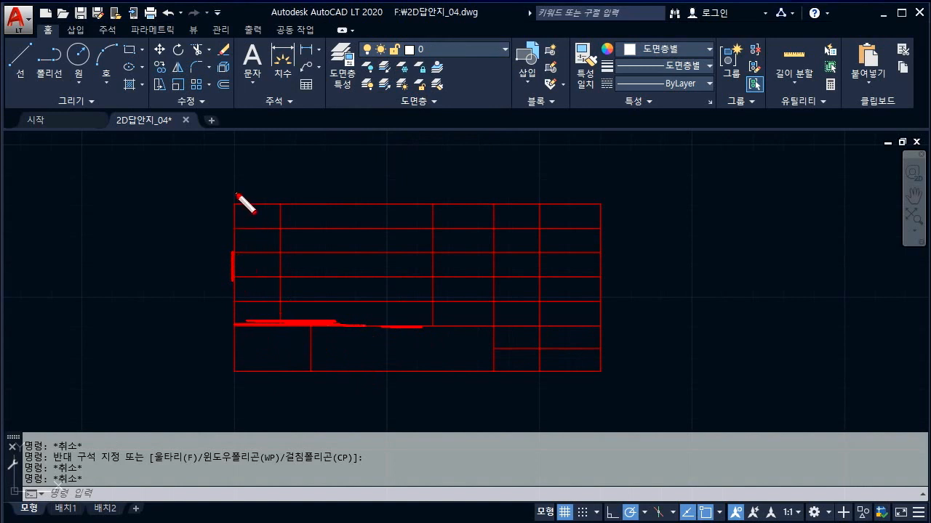
drag(238, 197, 230, 386)
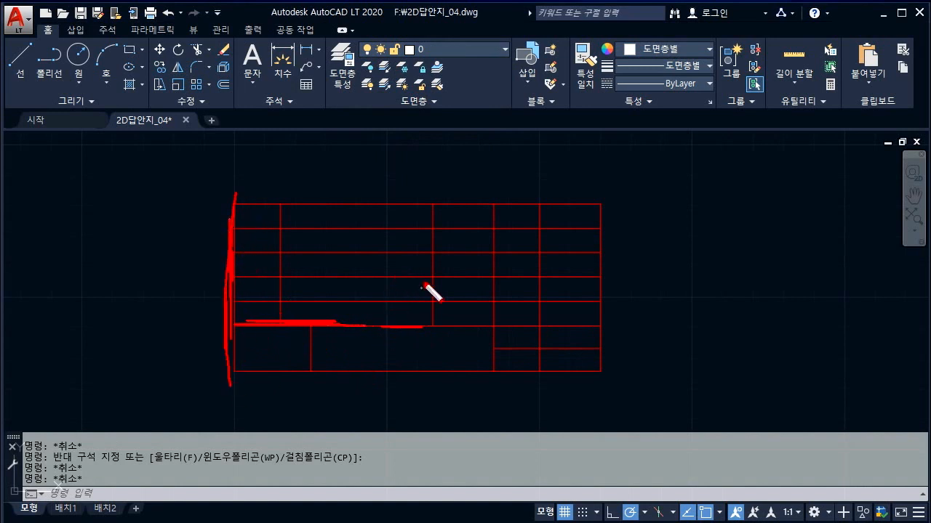
key(Escape)
Step: Assign the table's left edge and the horizontal line above the bottom two rows to the 외형선 layer
click(386, 331)
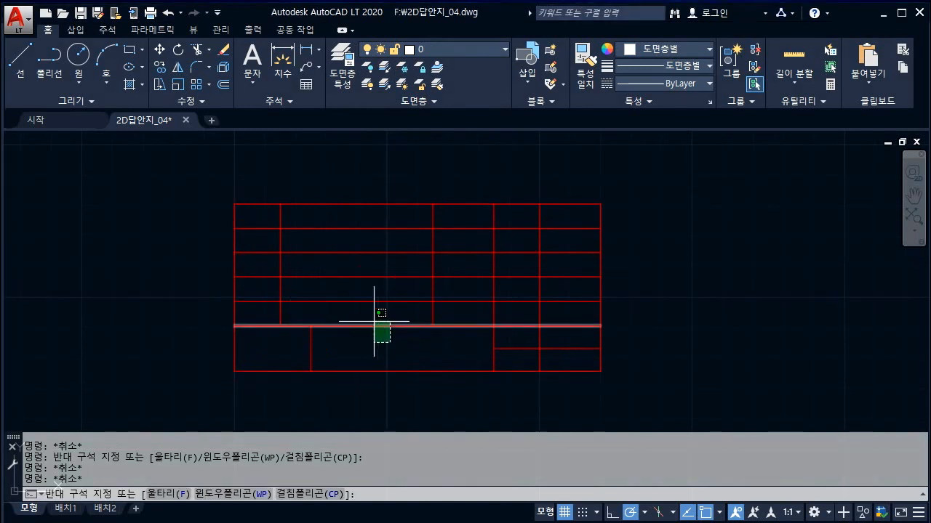
click(374, 320)
click(260, 342)
click(206, 332)
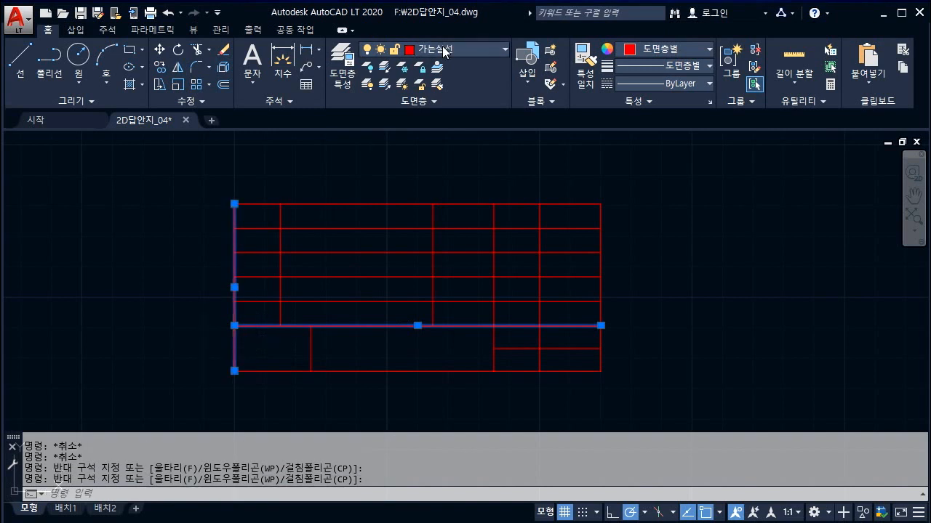
click(442, 46)
click(446, 189)
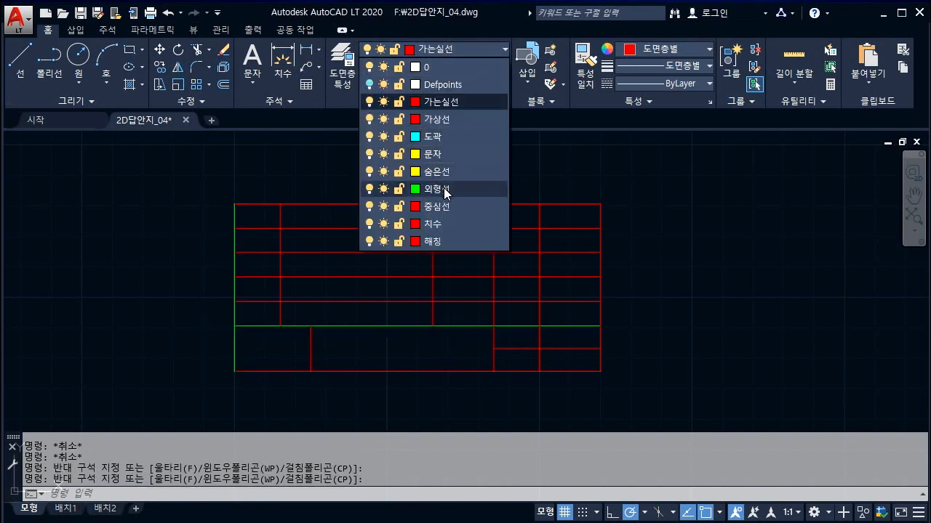
click(443, 187)
key(Escape)
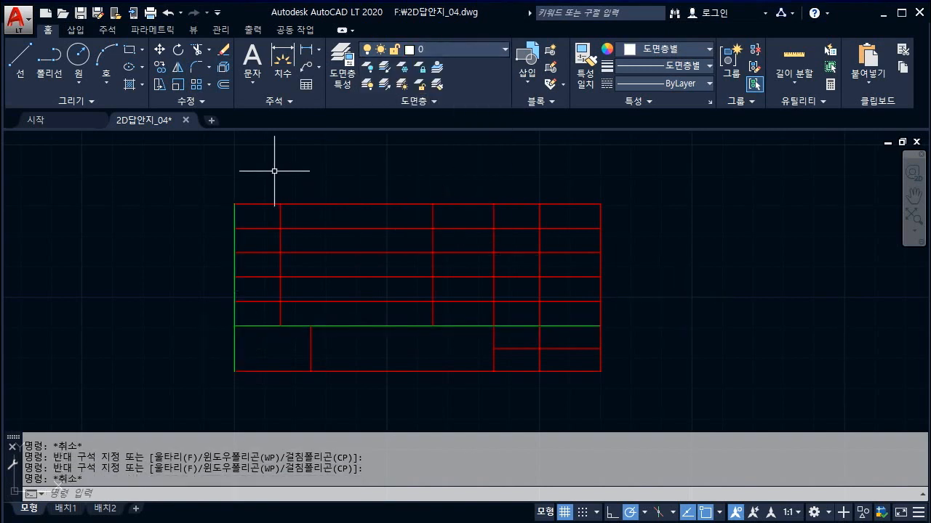
Step: Add the multiline text 품명 in the empty area right of the table and select its contents
click(247, 61)
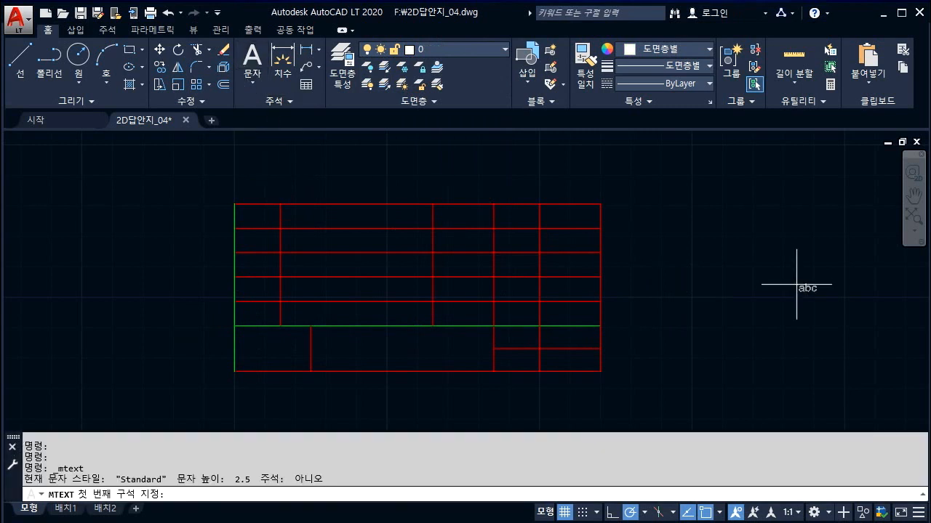
click(691, 273)
click(825, 362)
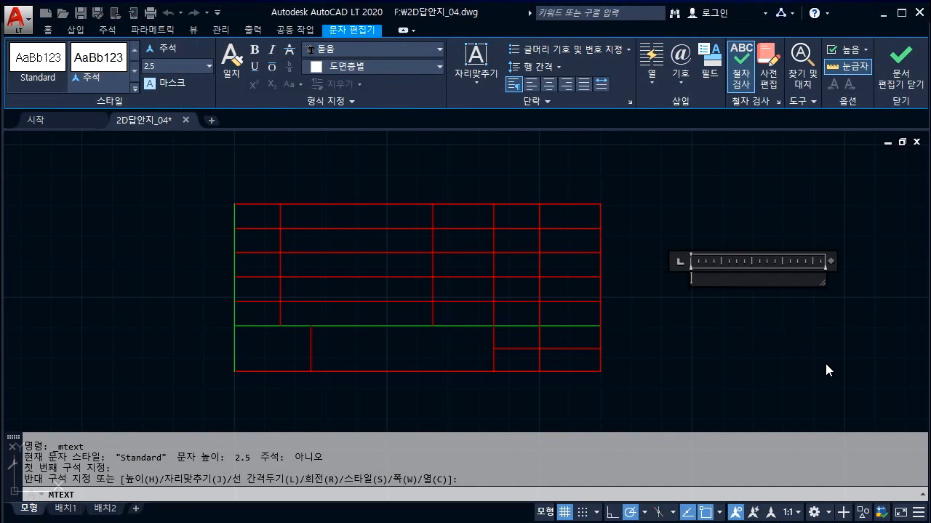
text(ㅍㅜㅁㅁㅕㅇ)
drag(712, 283, 671, 301)
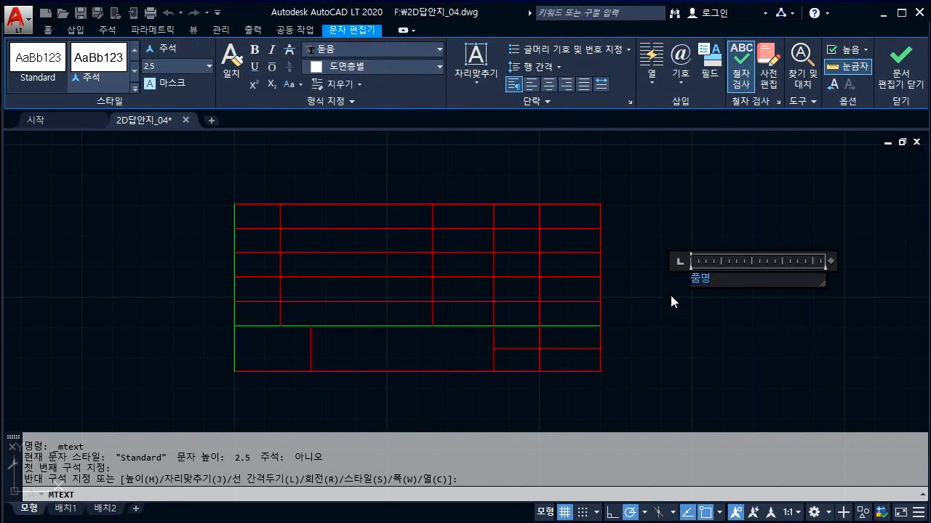
Step: Justify the 품명 text middle center (MC), set its height to 3.15, and finish editing
click(108, 62)
click(475, 86)
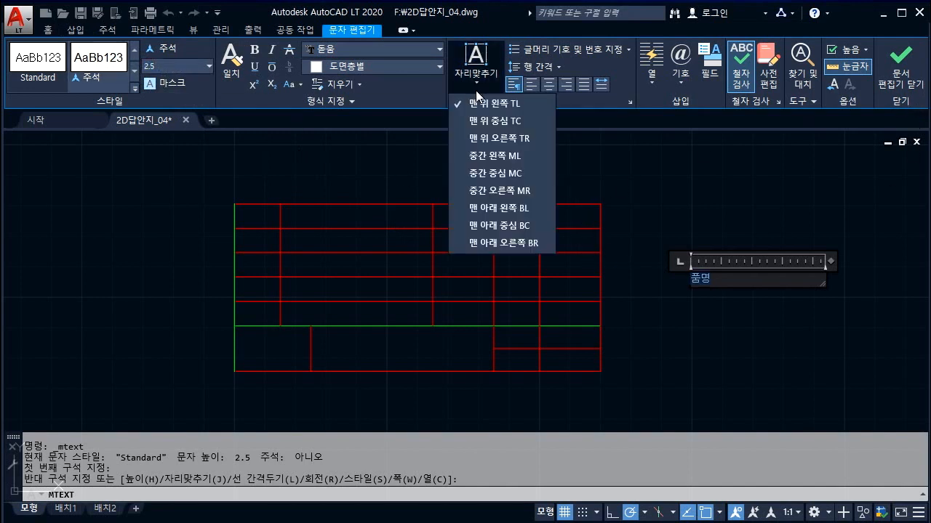
click(492, 173)
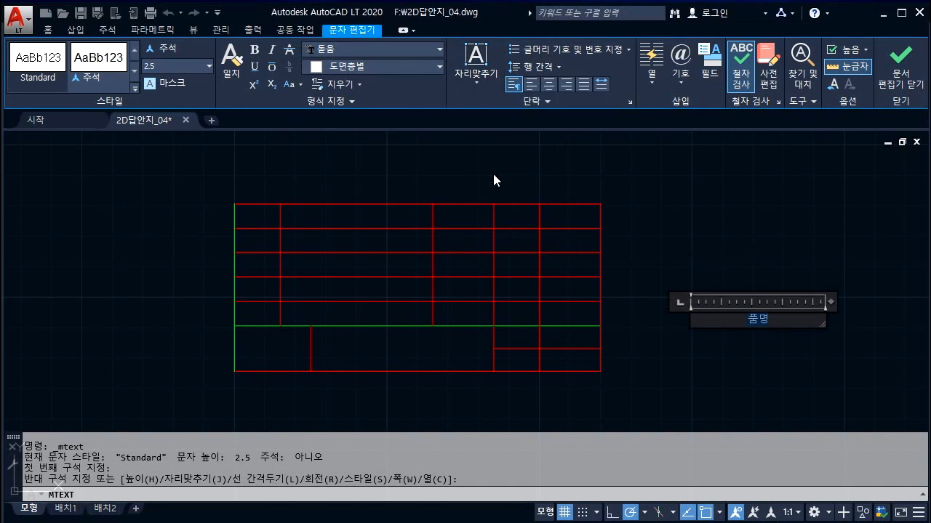
drag(771, 320, 740, 317)
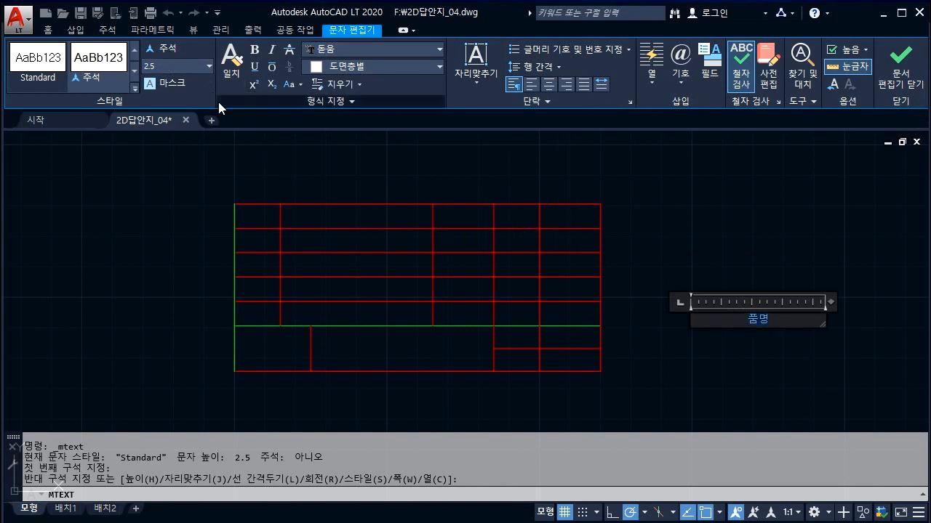
click(145, 66)
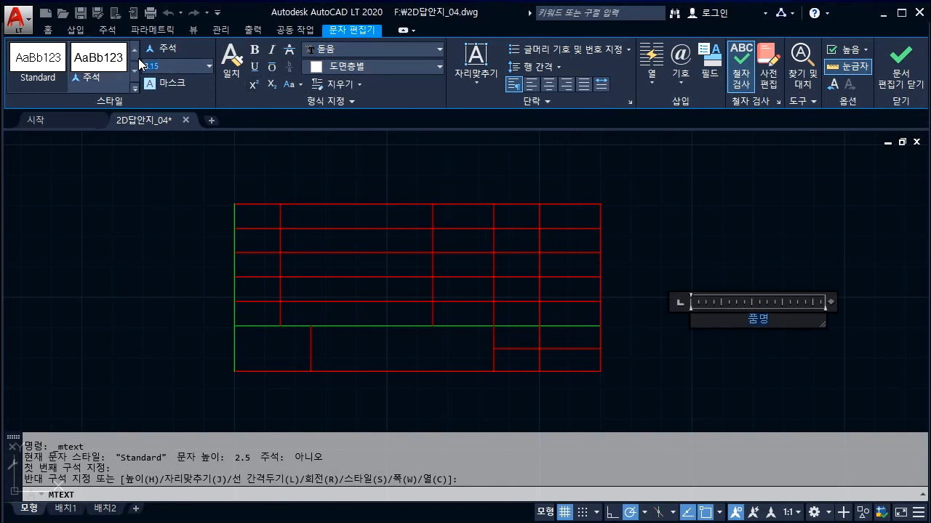
text(3.15)
key(Return)
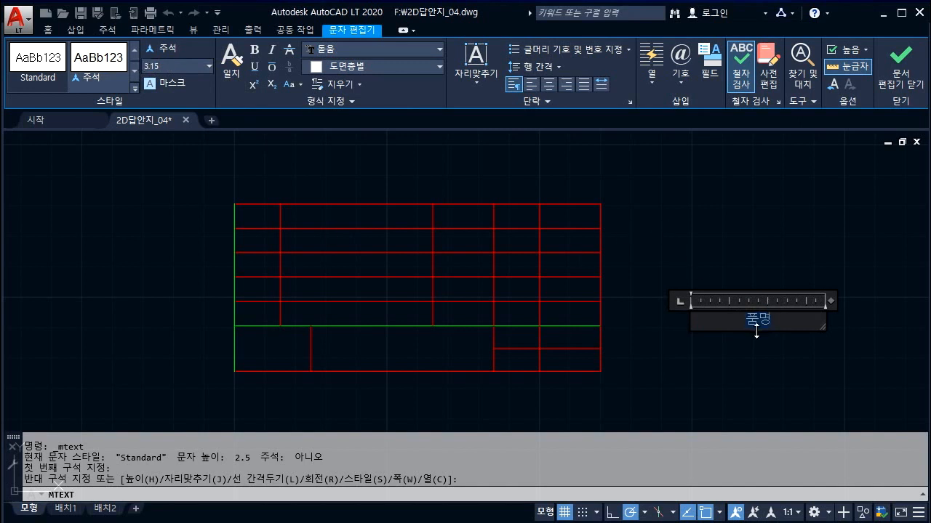
click(899, 87)
Step: Assign the 품명 text to the 문자 layer
click(790, 357)
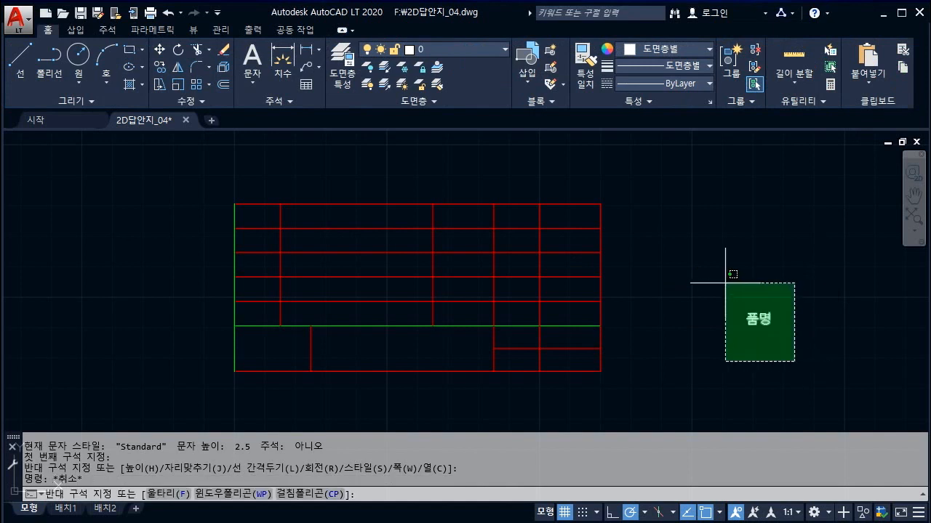
click(451, 48)
key(Escape)
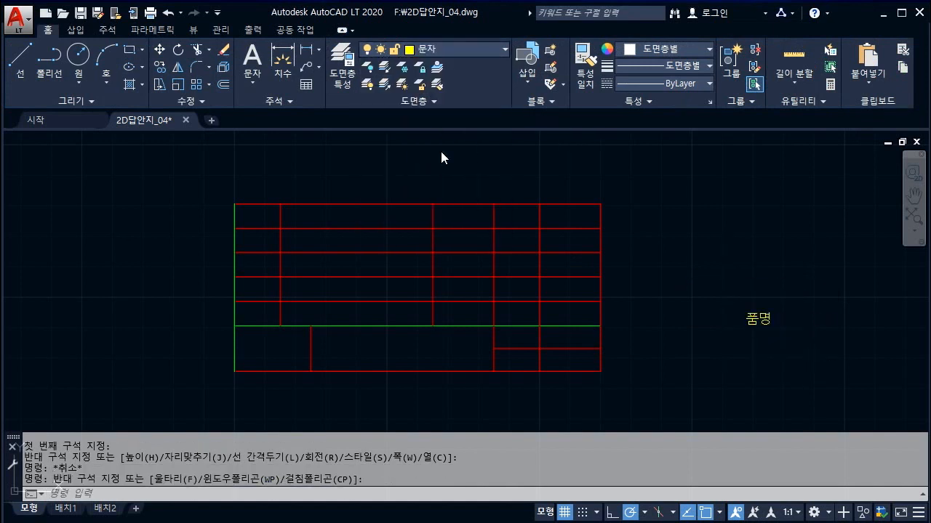
key(Escape)
scroll(769, 333, up, 5)
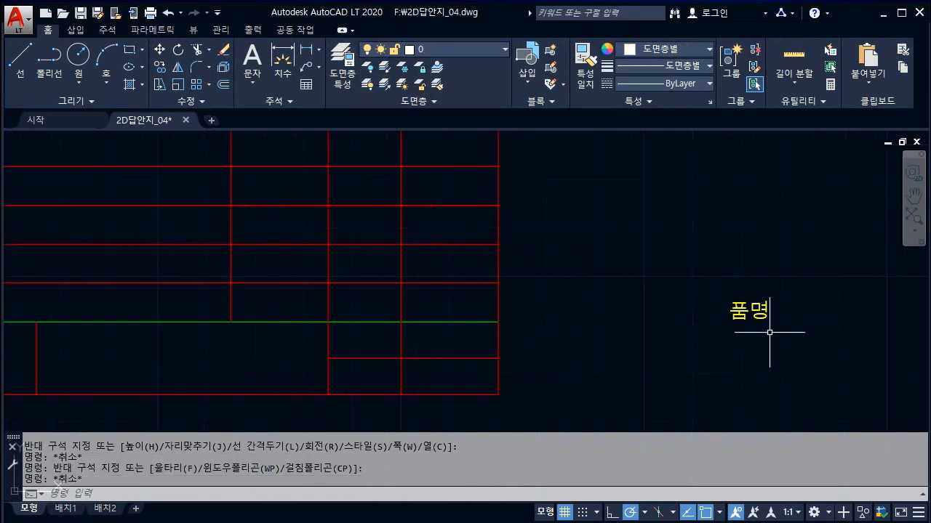
click(814, 342)
click(599, 208)
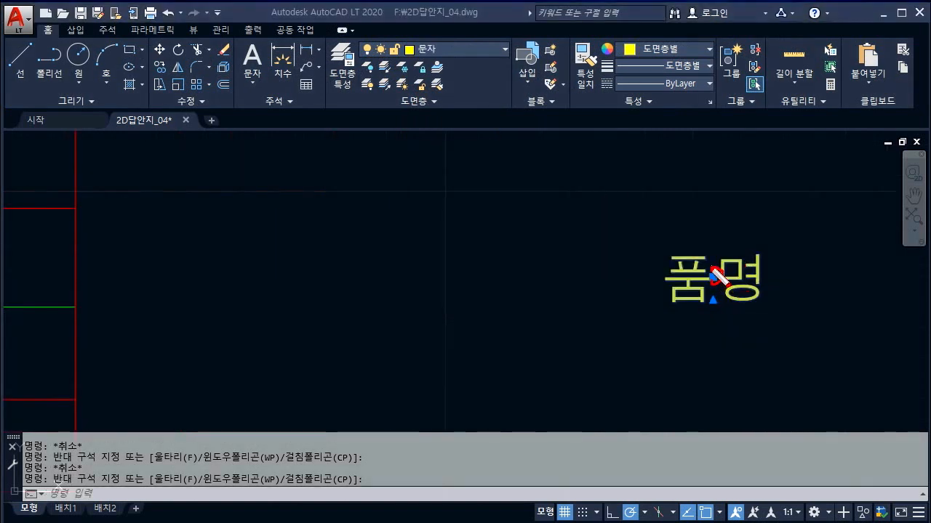
scroll(713, 278, down, 8)
key(Escape)
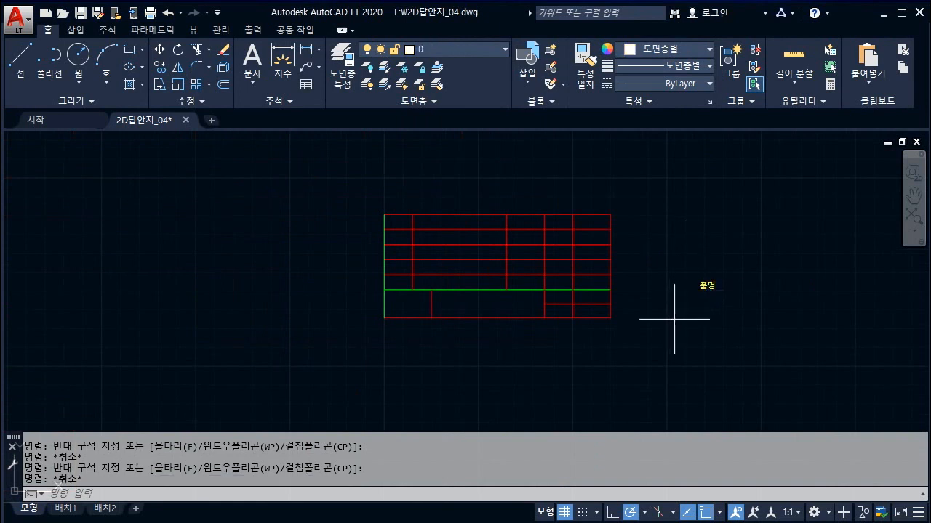
Step: Draw connected diagonal helper lines across the two large cells below the green horizontal line
click(21, 62)
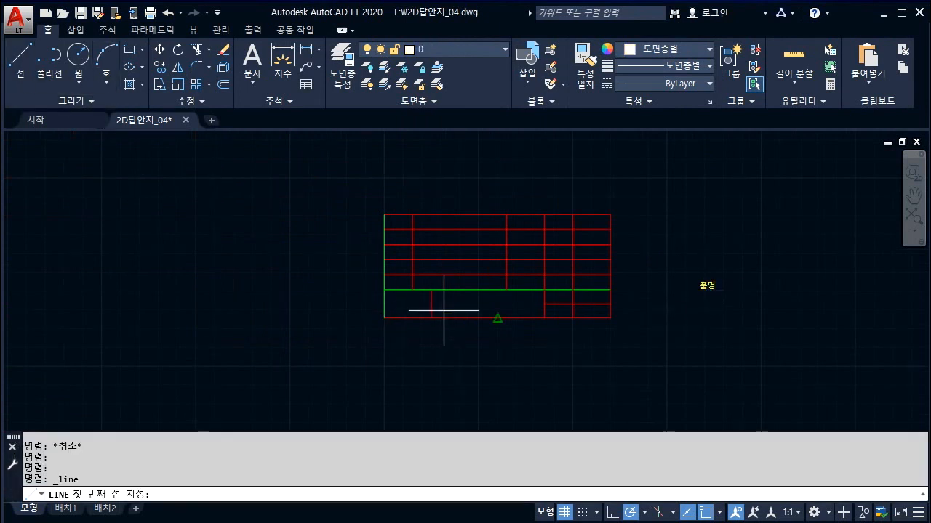
scroll(443, 309, up, 2)
click(352, 325)
click(425, 280)
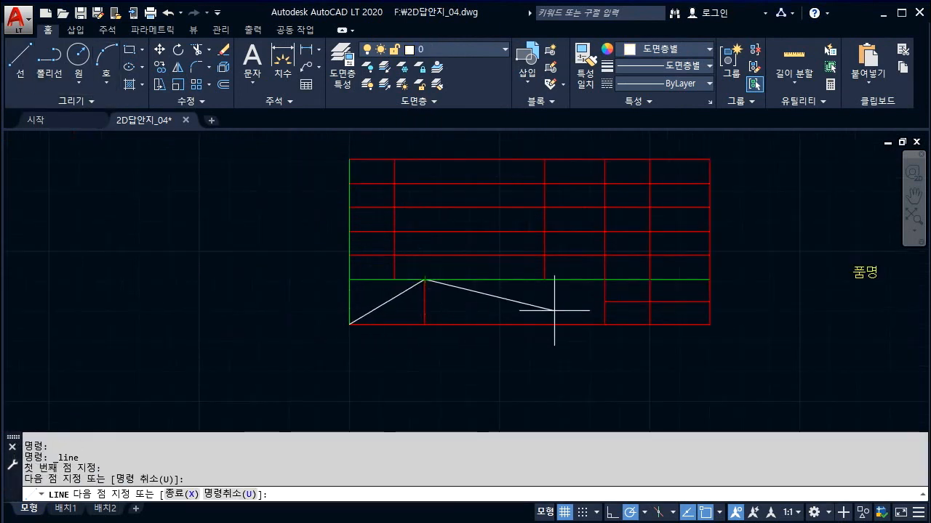
click(601, 322)
key(Escape)
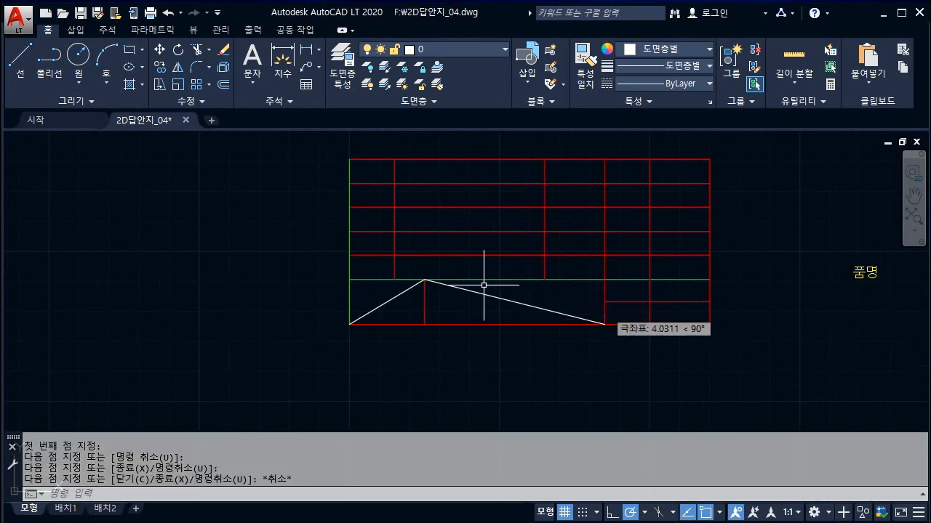
Step: Draw a zigzag of diagonal helper lines corner to corner through the five cells directly above the green horizontal line
key(Return)
click(350, 280)
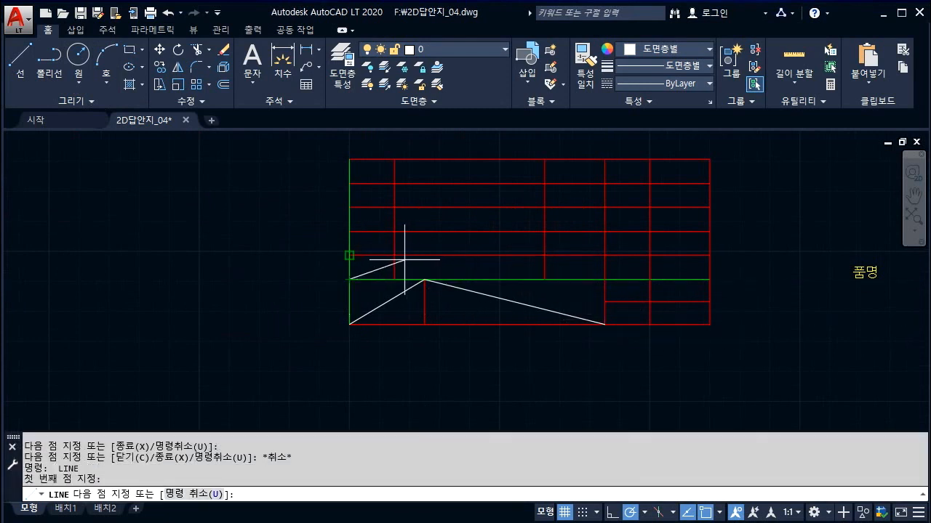
click(394, 255)
click(544, 279)
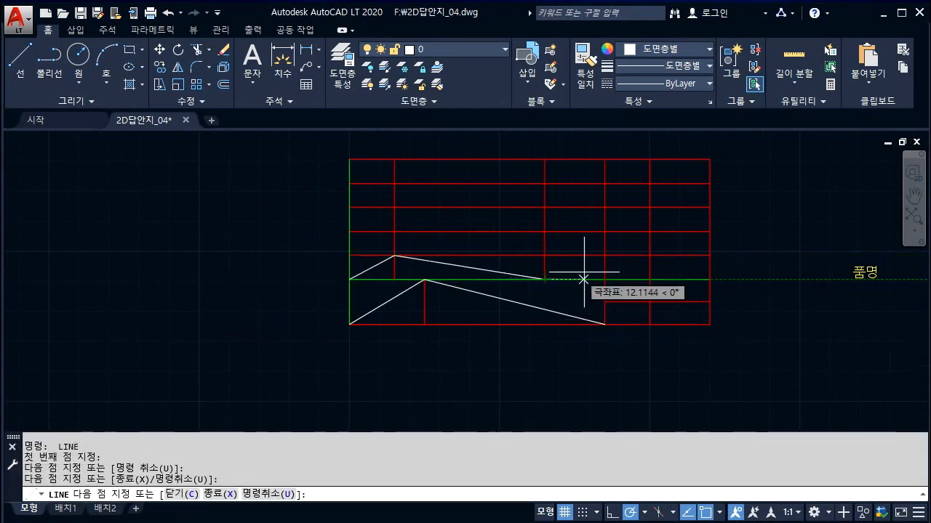
click(605, 255)
click(650, 279)
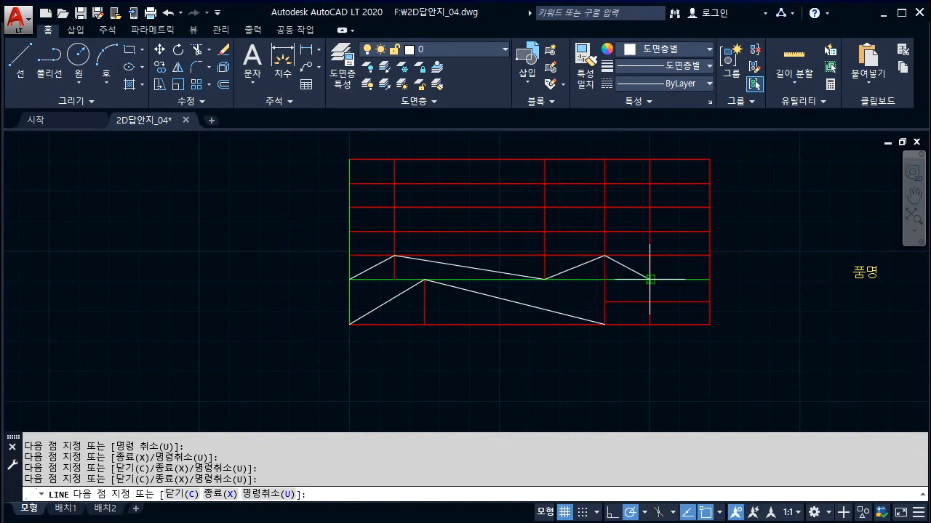
click(709, 255)
key(Escape)
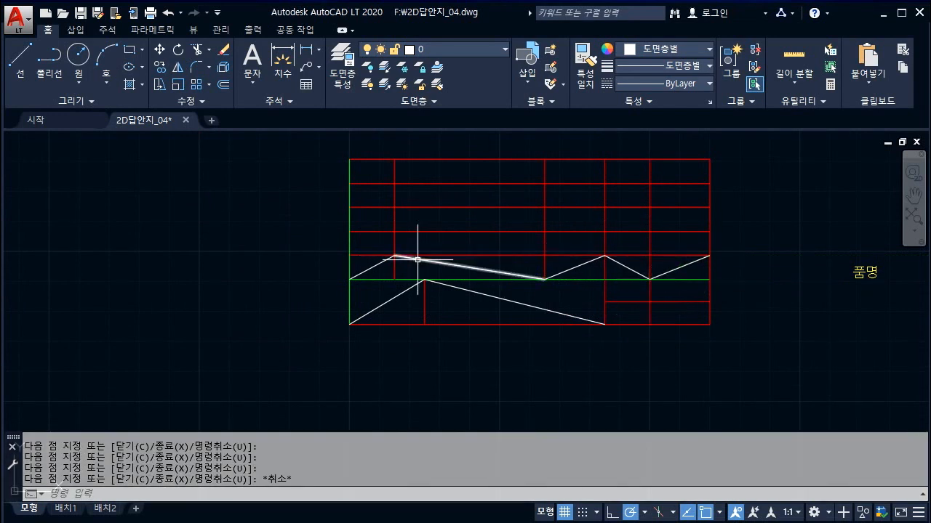
Step: Copy the 품명 text to the clipboard with its middle-center point as the base point
click(887, 292)
click(831, 247)
middle_drag(787, 308, 574, 267)
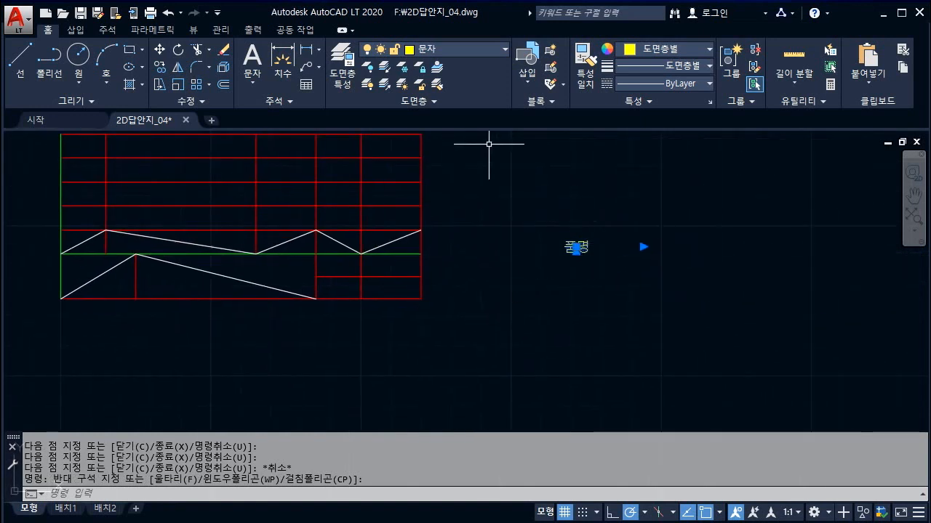
right_click(489, 143)
mouse_move(529, 228)
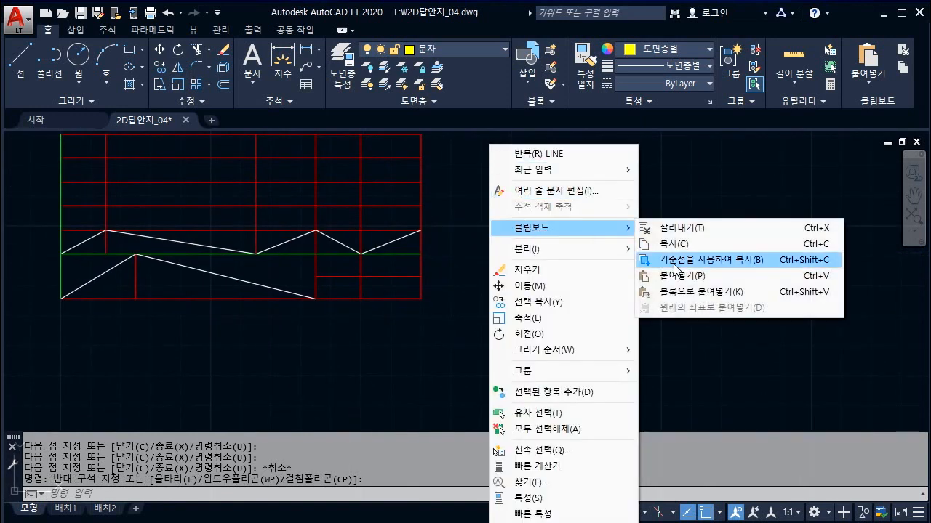
click(674, 259)
scroll(575, 245, up, 8)
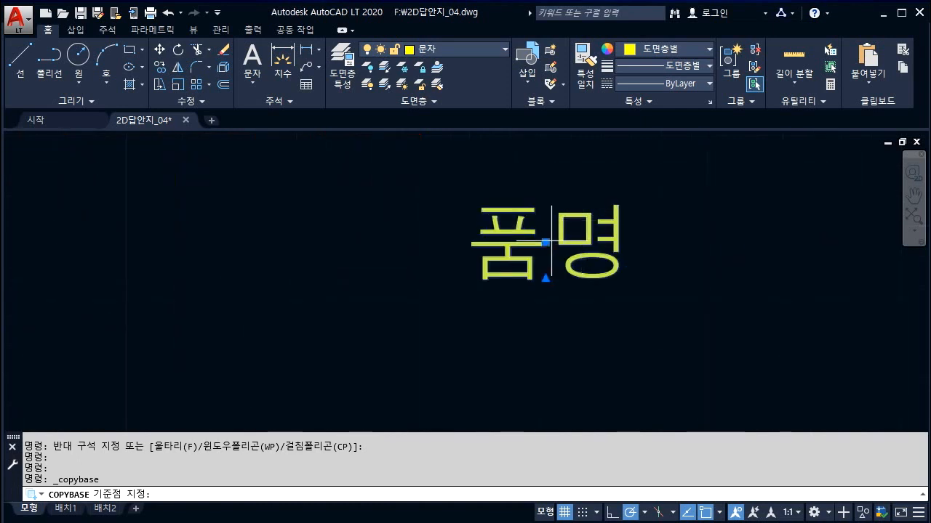
click(545, 242)
scroll(698, 293, down, 8)
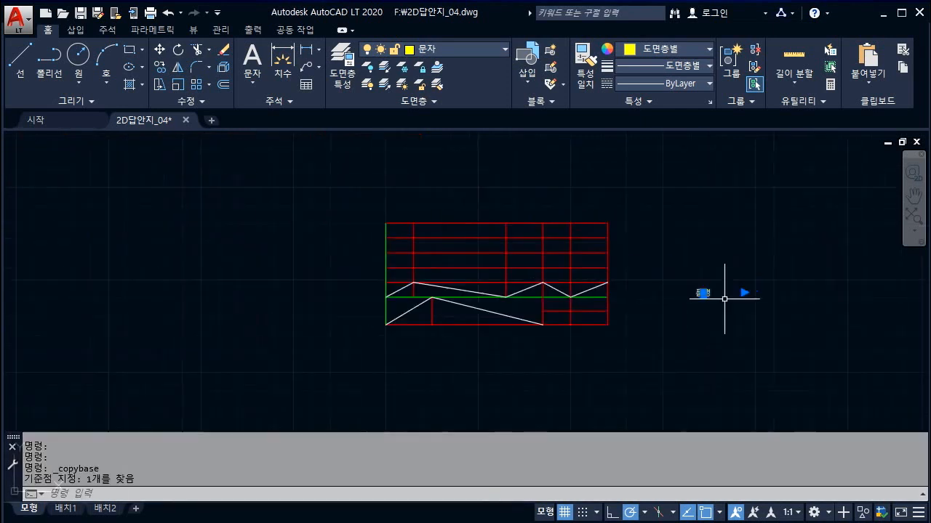
Step: Paste the 품명 text at the midpoint of the diagonal in the first cell above the green line
scroll(379, 293, up, 2)
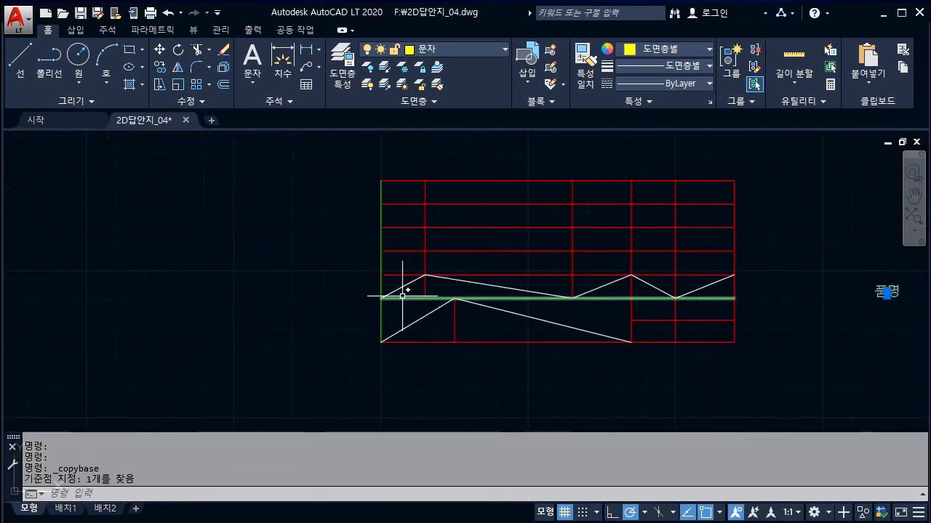
scroll(385, 291, up, 2)
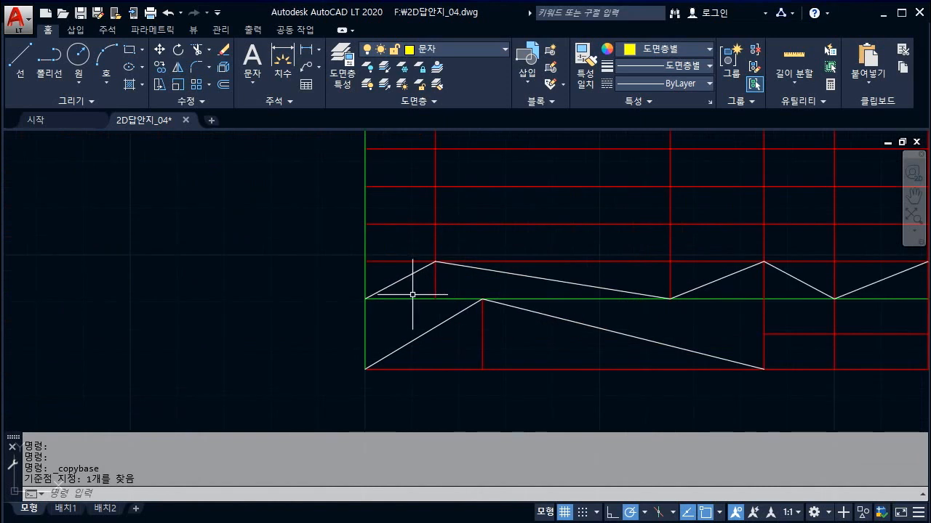
key(ctrl+v)
scroll(414, 298, up, 4)
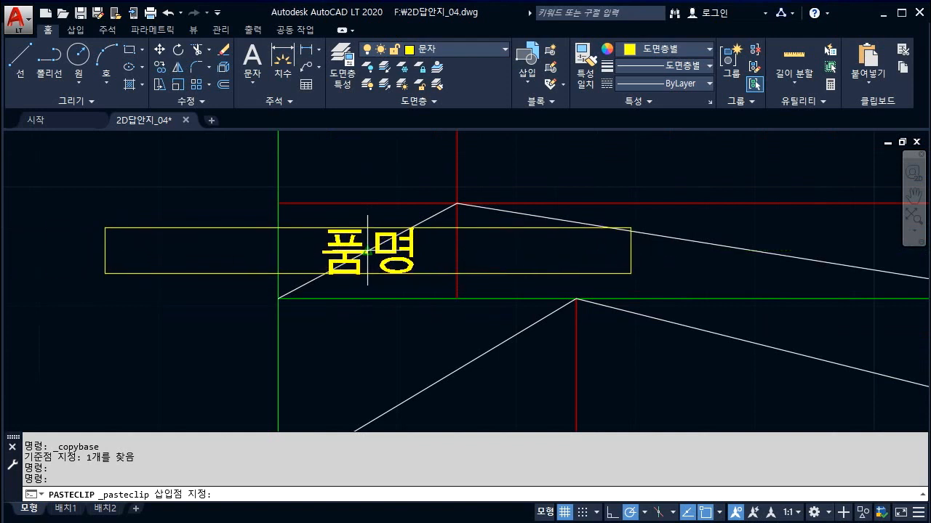
click(368, 251)
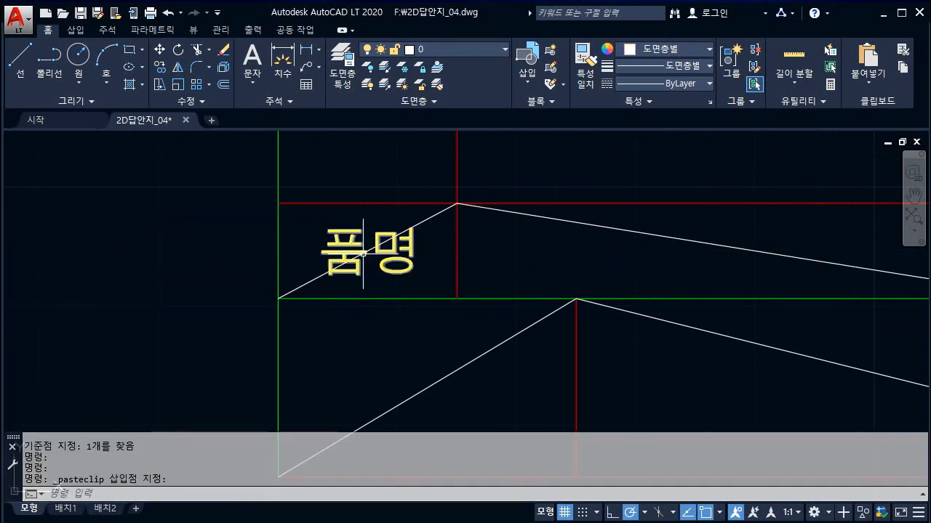
Step: Paste the 품명 text at the diagonal midpoints of the other four cells in the row above the green line
scroll(317, 248, down, 4)
key(ctrl+v)
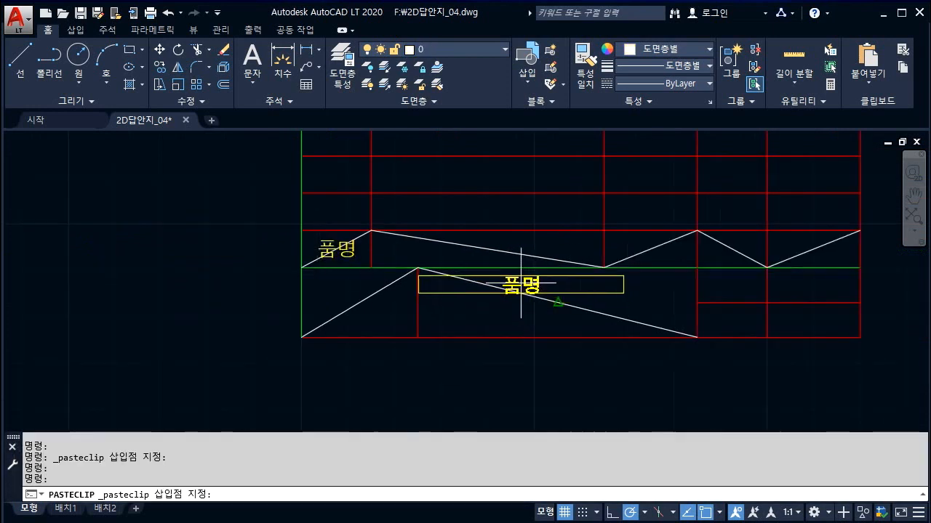
scroll(490, 251, up, 2)
scroll(490, 251, up, 4)
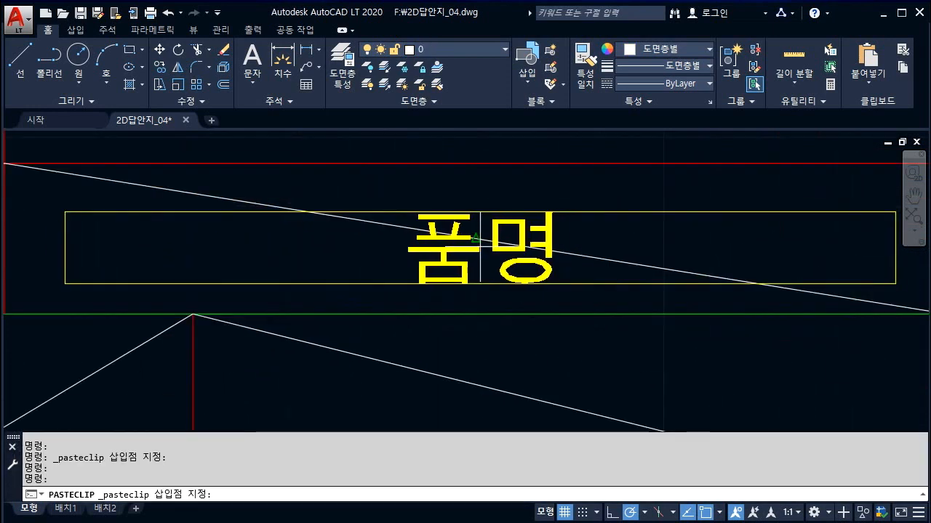
scroll(330, 269, down, 6)
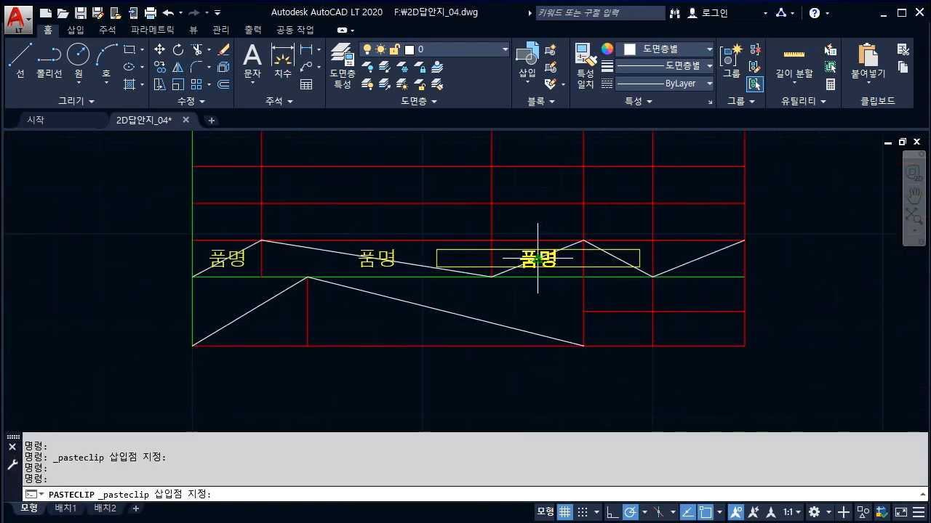
click(538, 260)
key(ctrl+v)
click(616, 259)
key(ctrl+v)
click(699, 258)
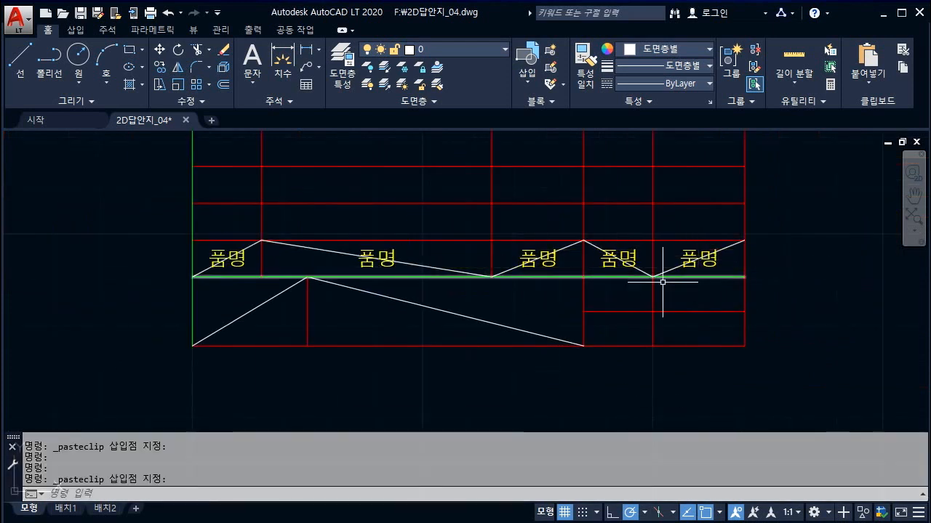
Step: Paste the 품명 text at the diagonal midpoints of the two large cells below the green line
key(ctrl+v)
click(250, 313)
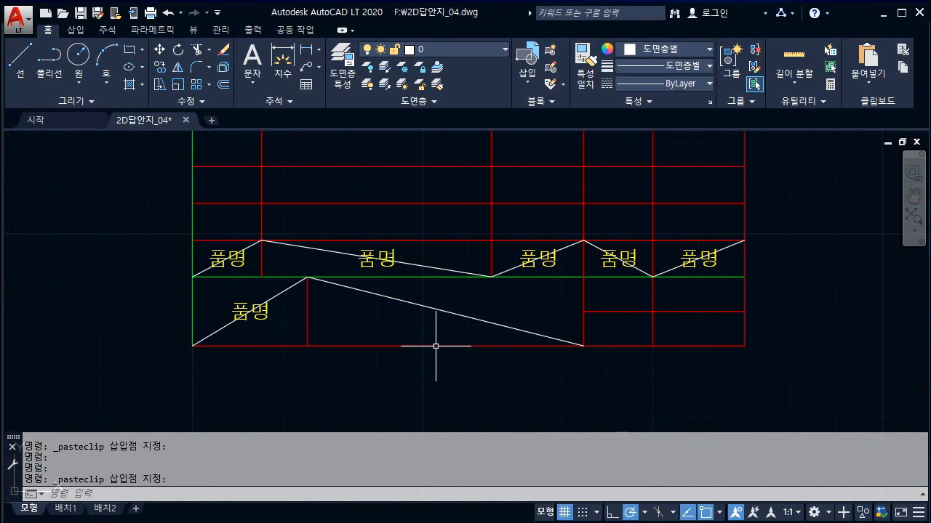
key(ctrl+v)
click(446, 313)
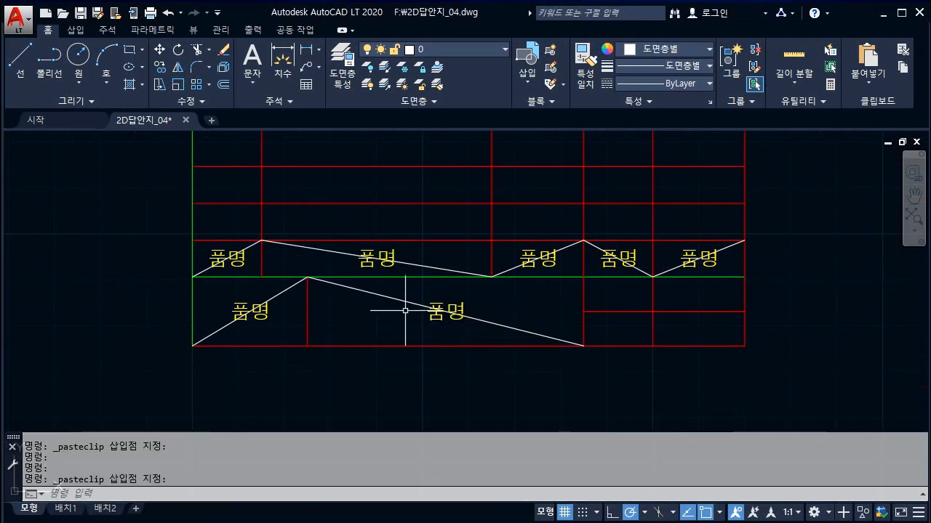
key(Escape)
Step: Change the 품명 text in the first large cell below the green line to 과제명
click(260, 314)
double_click(258, 314)
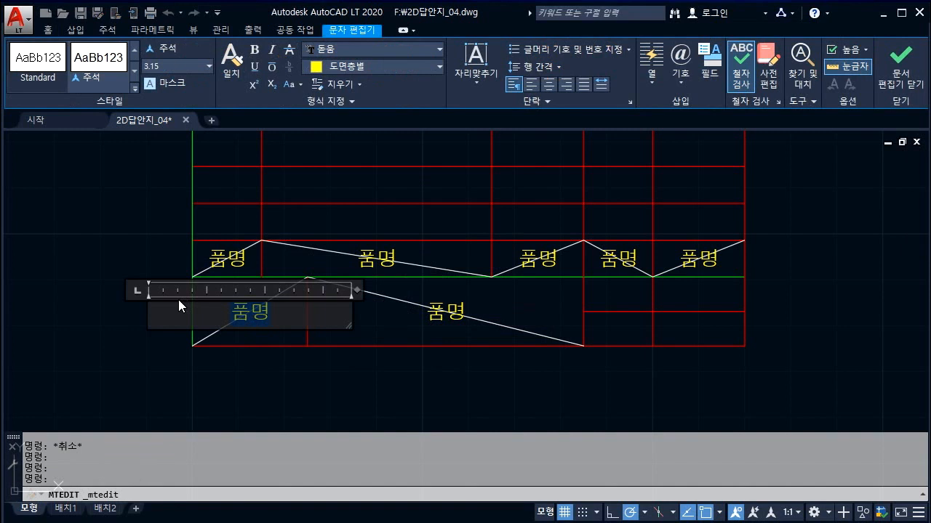
text(거)
key(BackSpace)
text(과제명)
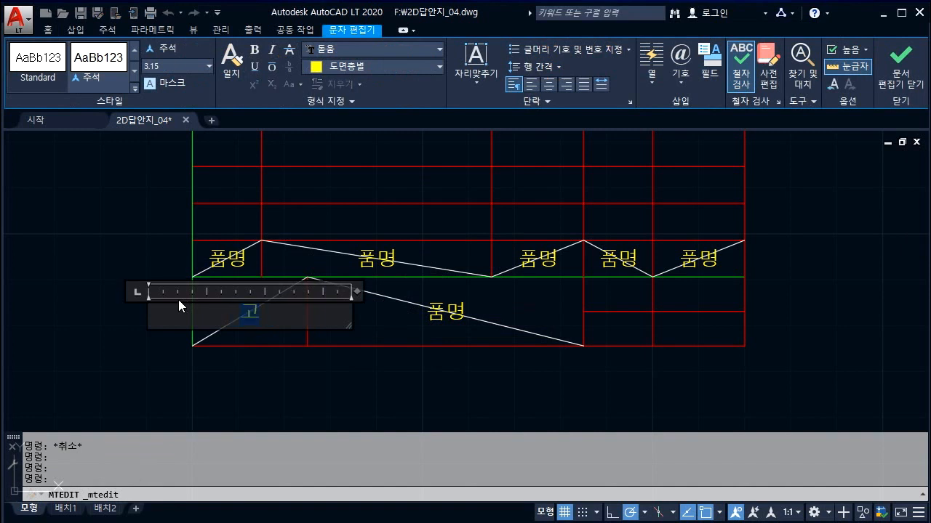
click(409, 394)
Step: Change the 품명 text in the second large cell below the green line to 동력전달장치 with a text height of 5
double_click(436, 314)
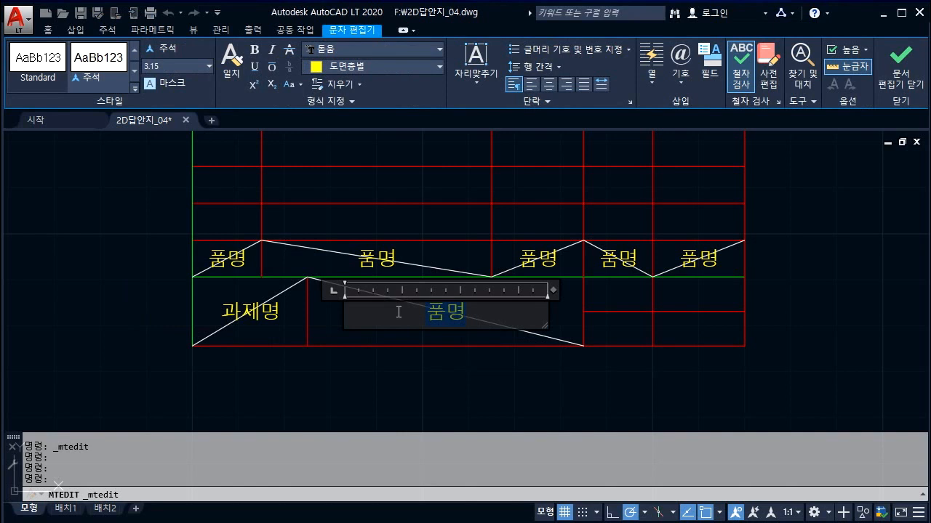
text(동력전)
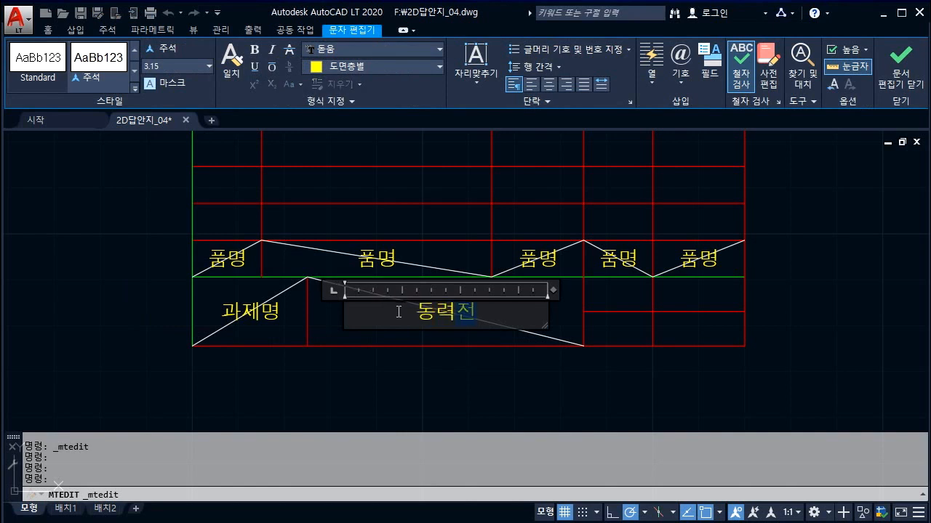
text(달자)
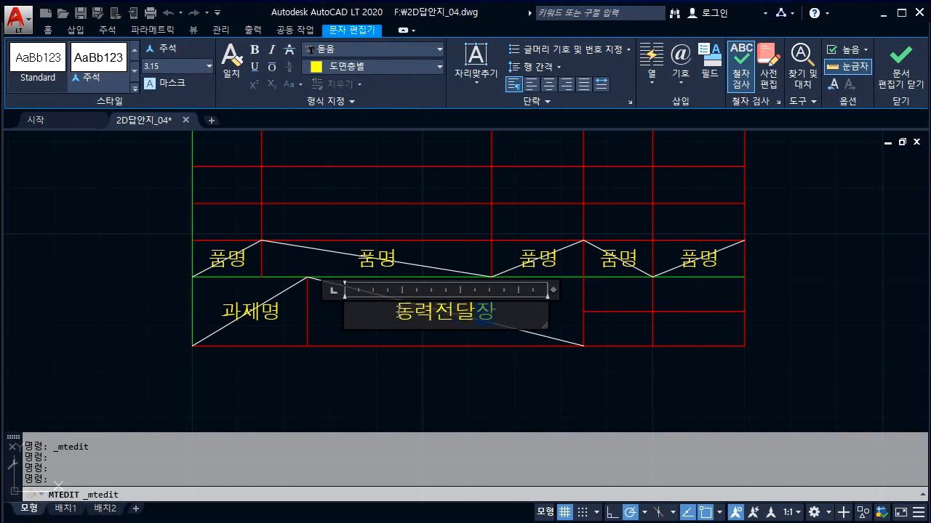
text(치)
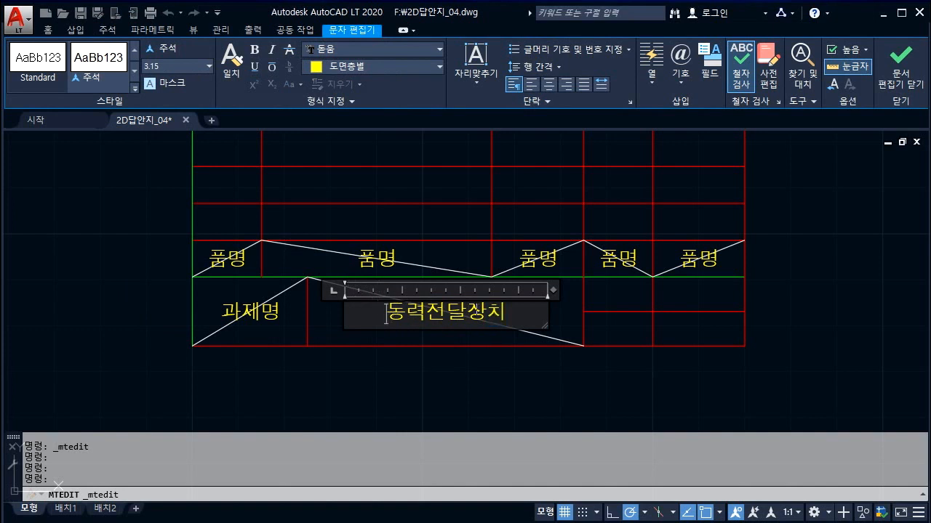
drag(509, 314, 350, 316)
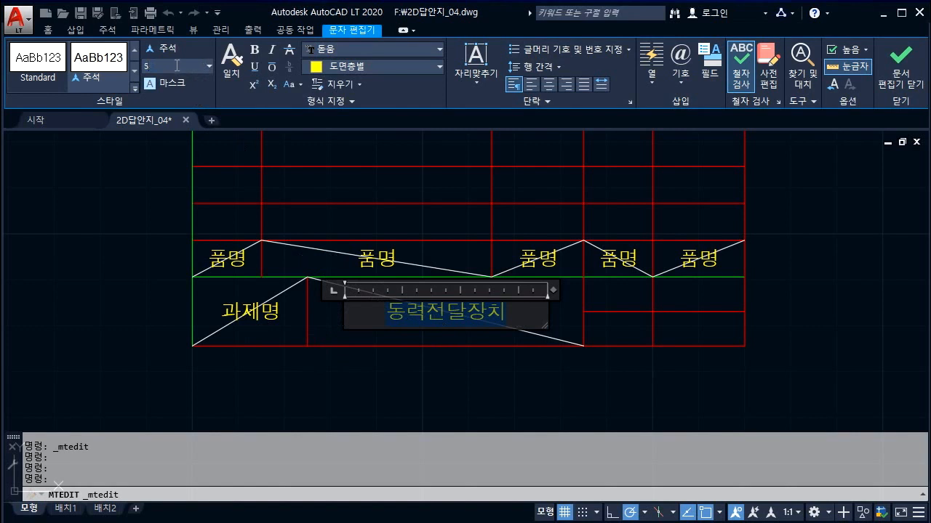
key(Return)
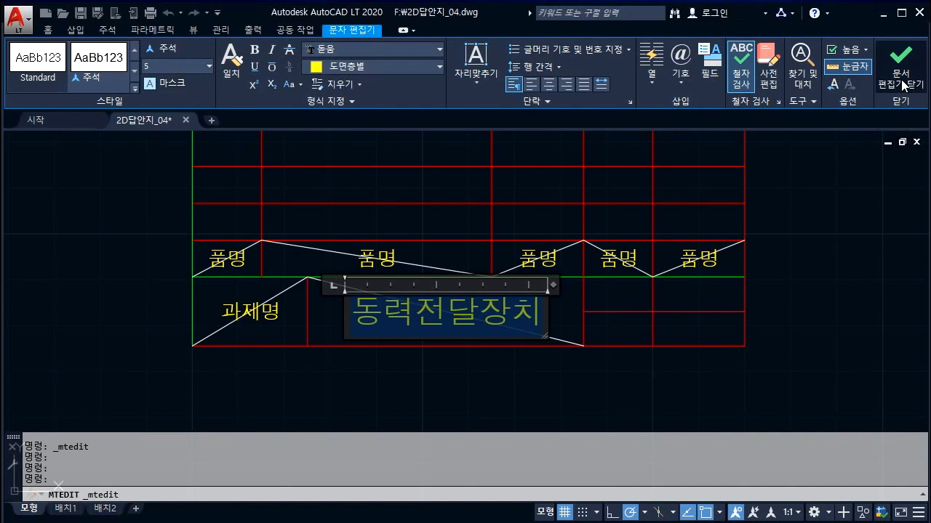
click(901, 80)
Step: Set the text height of the 과제명 label to 5
double_click(248, 312)
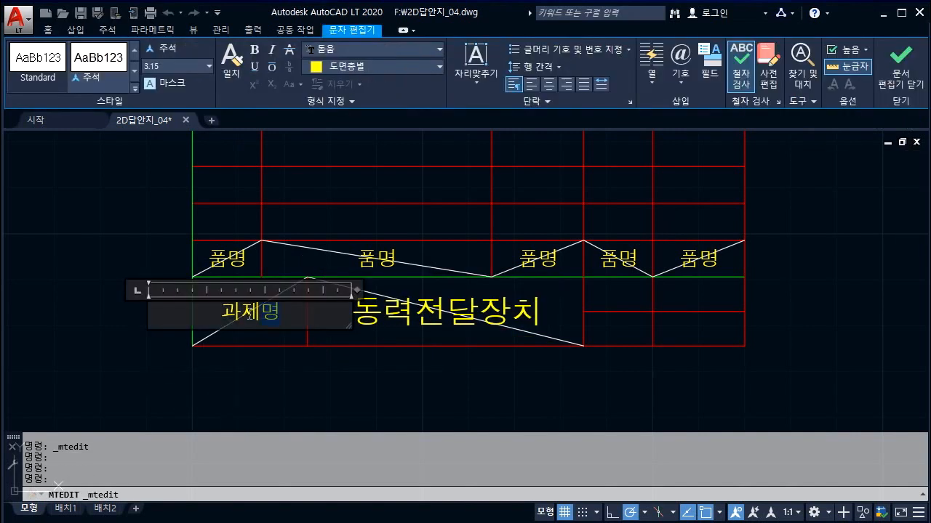
click(210, 66)
click(180, 83)
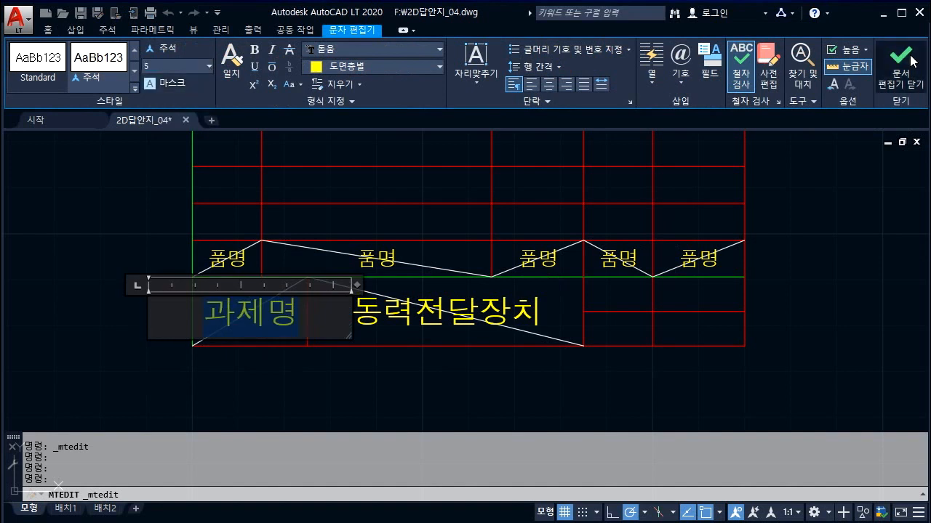
click(901, 58)
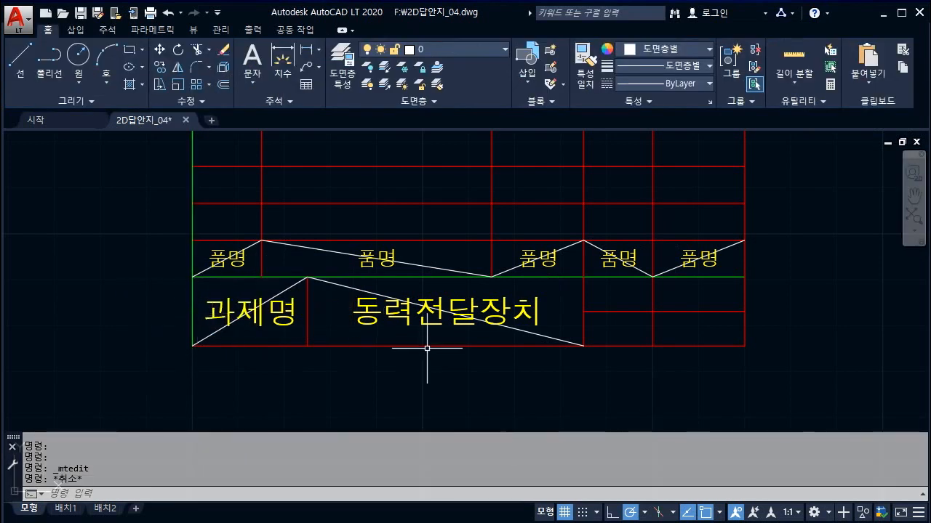
Step: Delete the seven diagonal helper lines from the cells above and below the green line
click(295, 286)
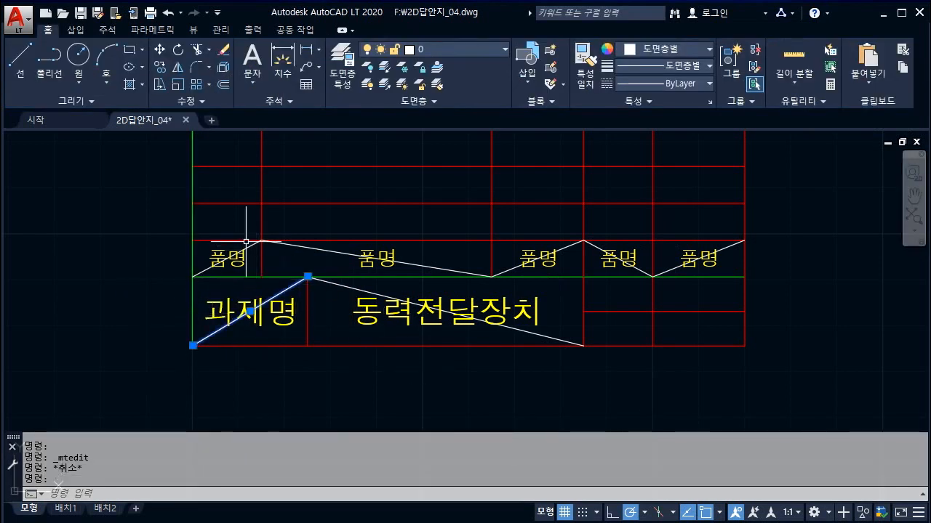
click(250, 245)
click(299, 247)
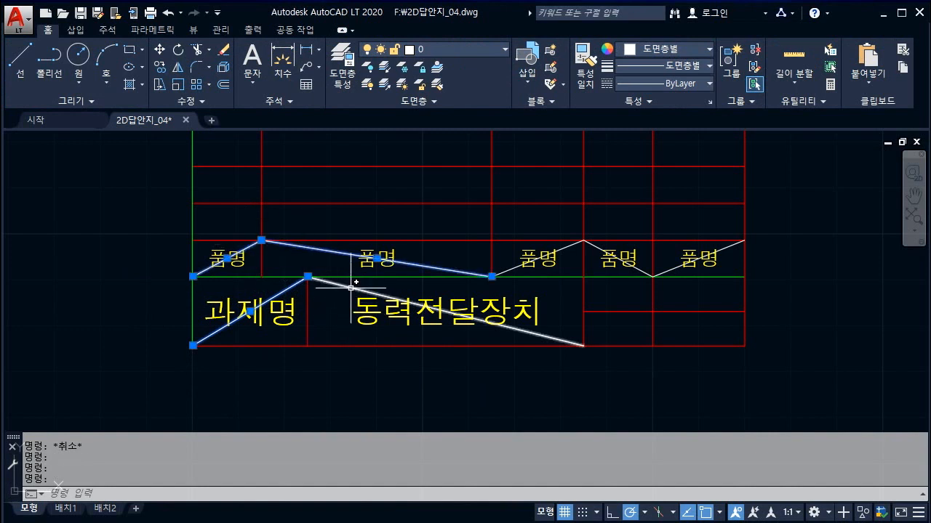
click(320, 279)
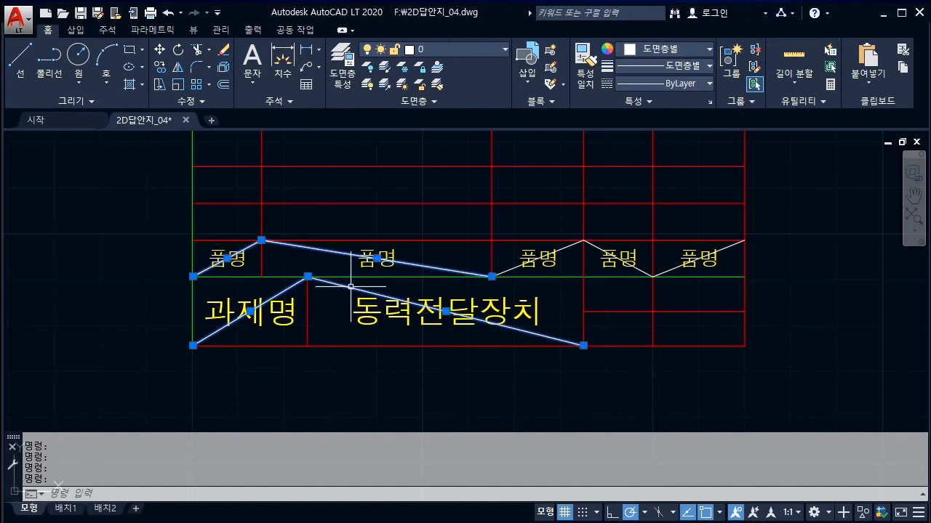
click(590, 246)
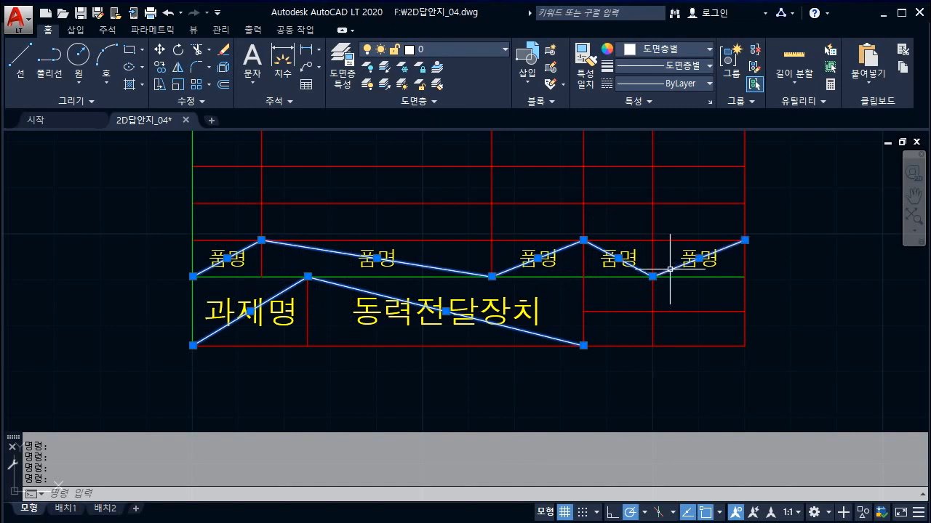
key(Delete)
key(Escape)
scroll(604, 321, down, 2)
scroll(433, 285, up, 2)
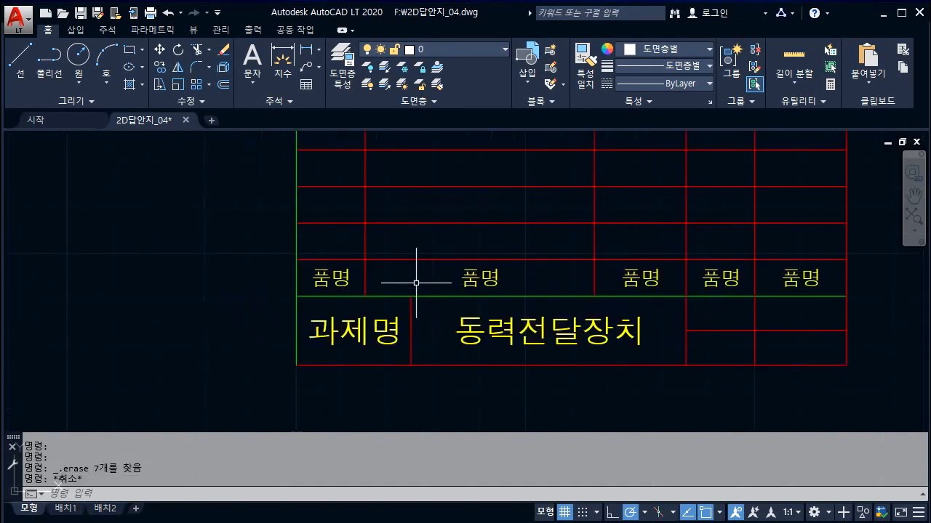
key(Escape)
click(354, 286)
click(316, 269)
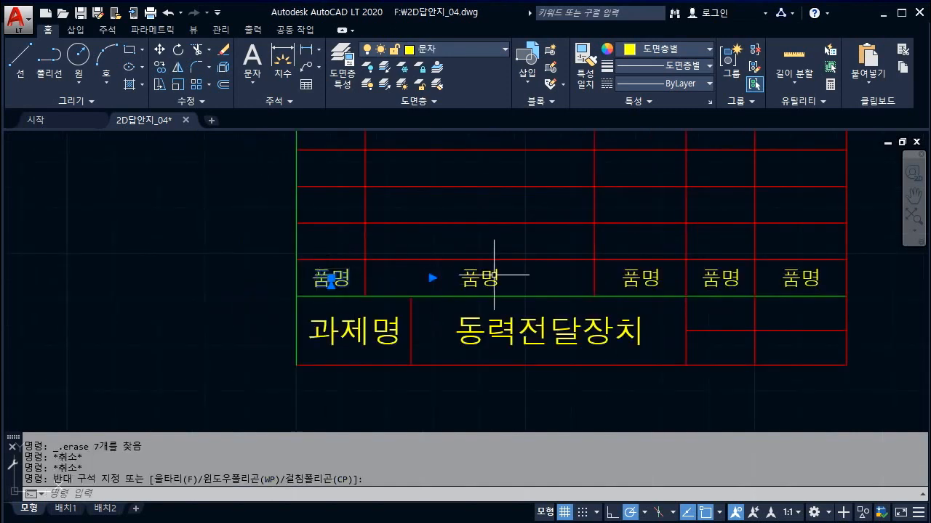
click(479, 276)
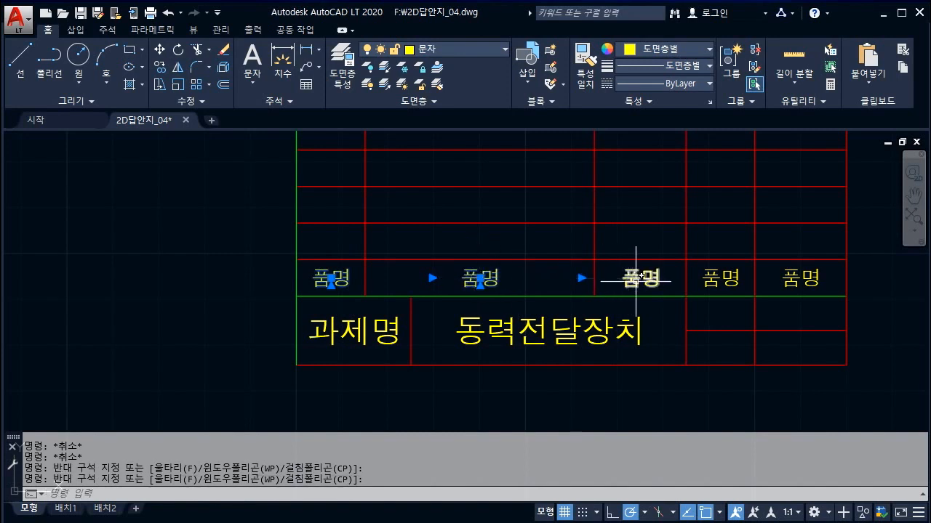
key(Escape)
Step: Copy the five 품명 texts above the green line to the clipboard, using their row's upper-left corner as the base point
click(275, 264)
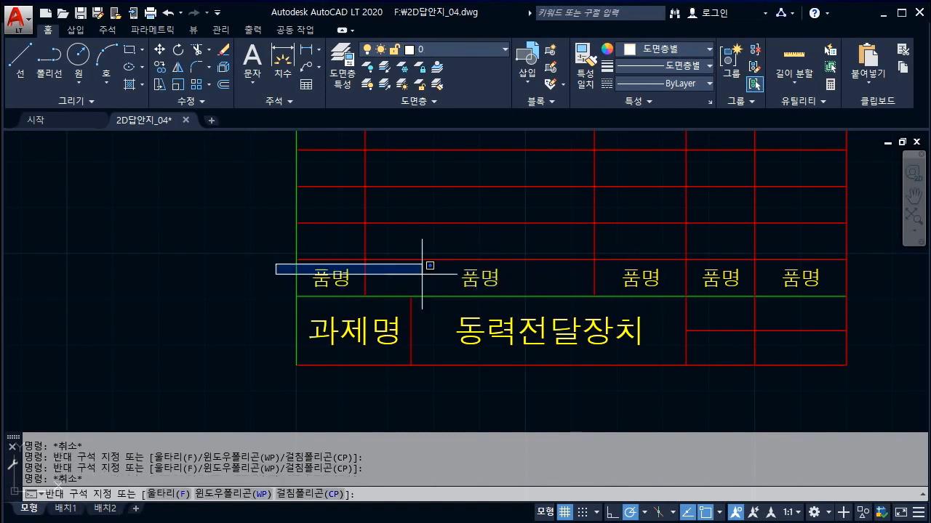
click(873, 296)
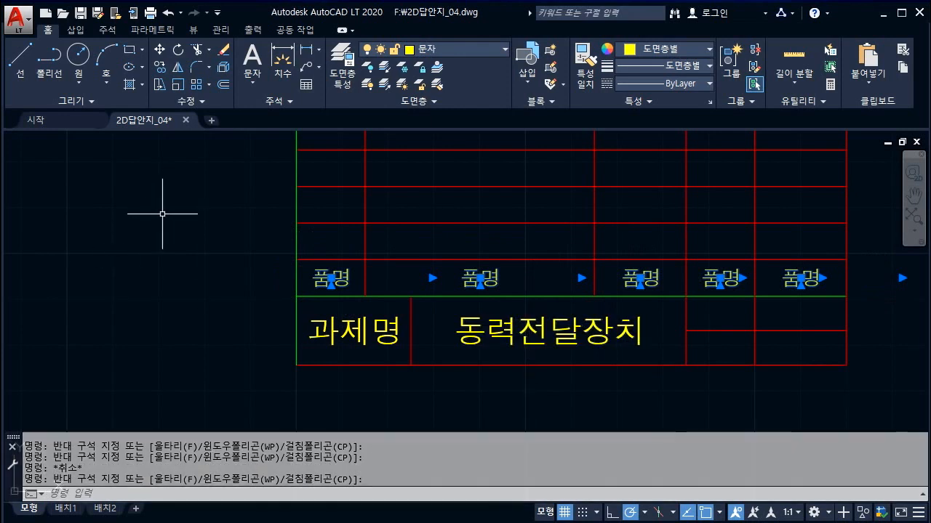
right_click(187, 154)
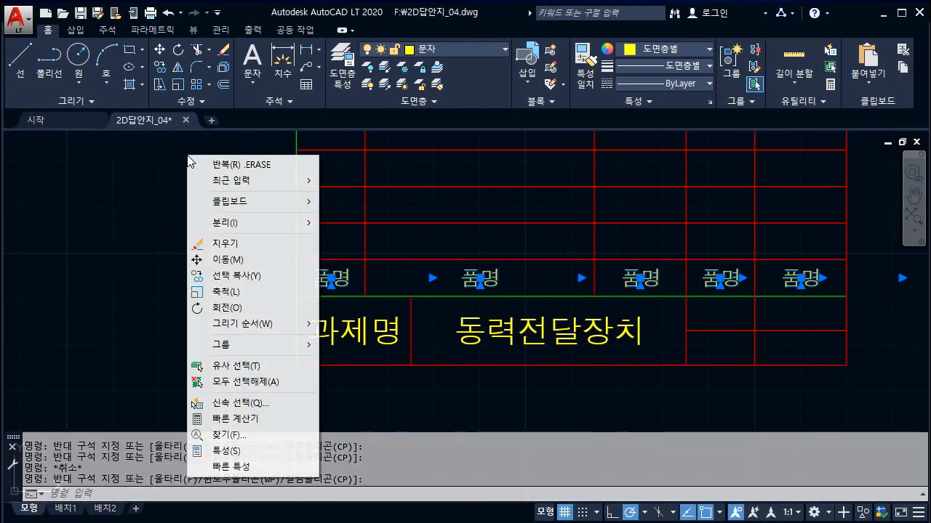
mouse_move(225, 201)
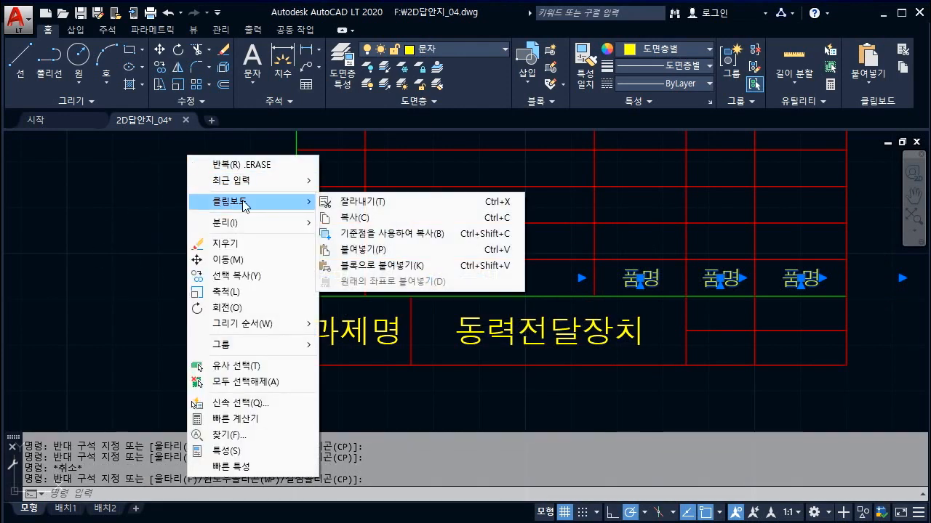
click(345, 233)
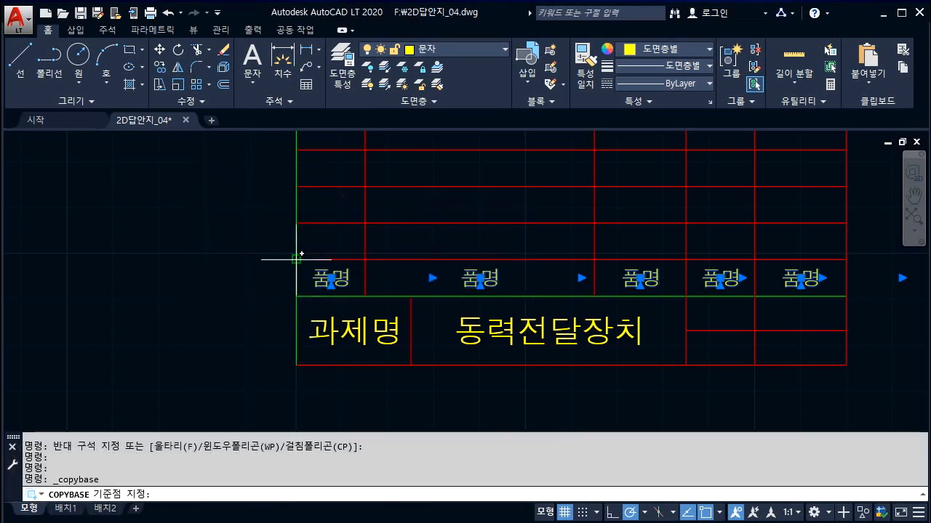
click(296, 259)
key(Escape)
Step: Paste the row of five 품명 texts into the four empty rows above, placing each at its row's upper-left corner
key(ctrl+v)
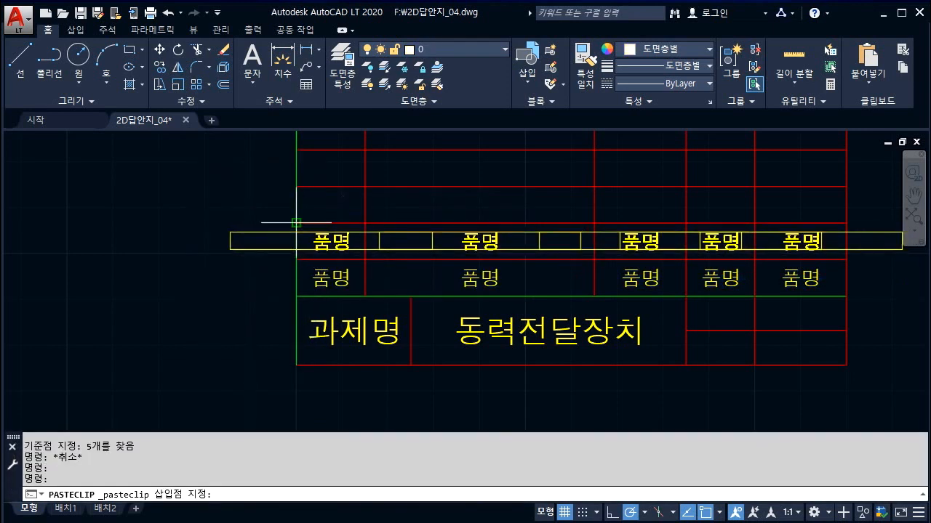
click(296, 222)
scroll(334, 278, down, 2)
key(ctrl+v)
click(310, 223)
key(ctrl+v)
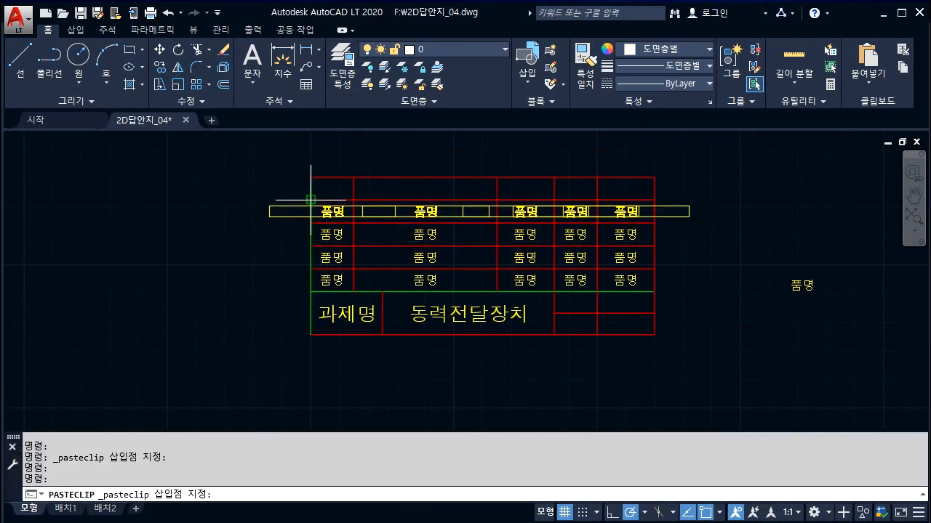
click(310, 177)
key(Escape)
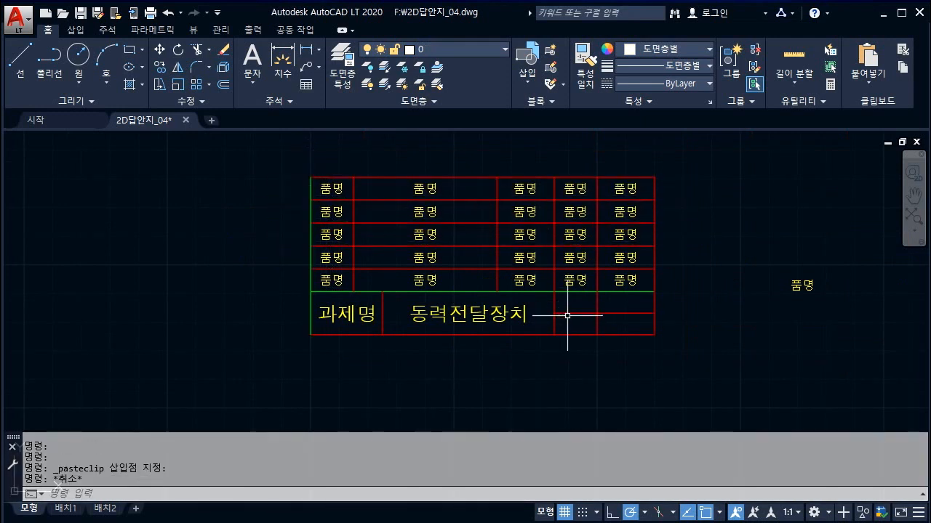
key(Escape)
Step: Draw diagonal helper lines across the two upper small cells beside 동력전달장치, directly below the green line
scroll(609, 321, up, 4)
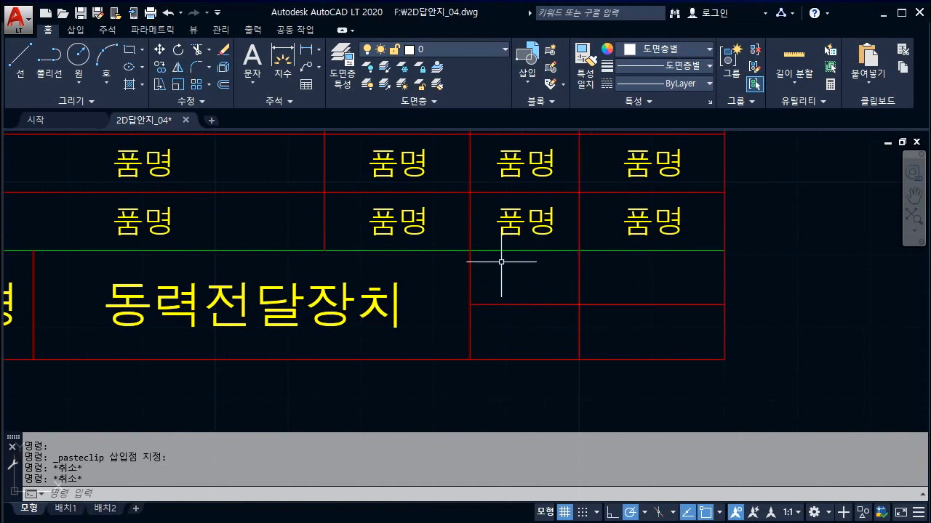
click(20, 59)
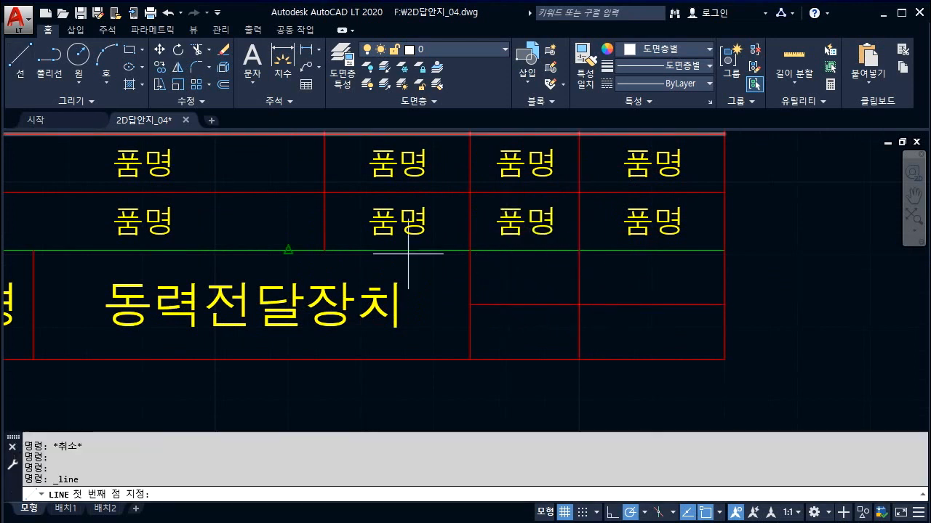
click(470, 251)
click(578, 304)
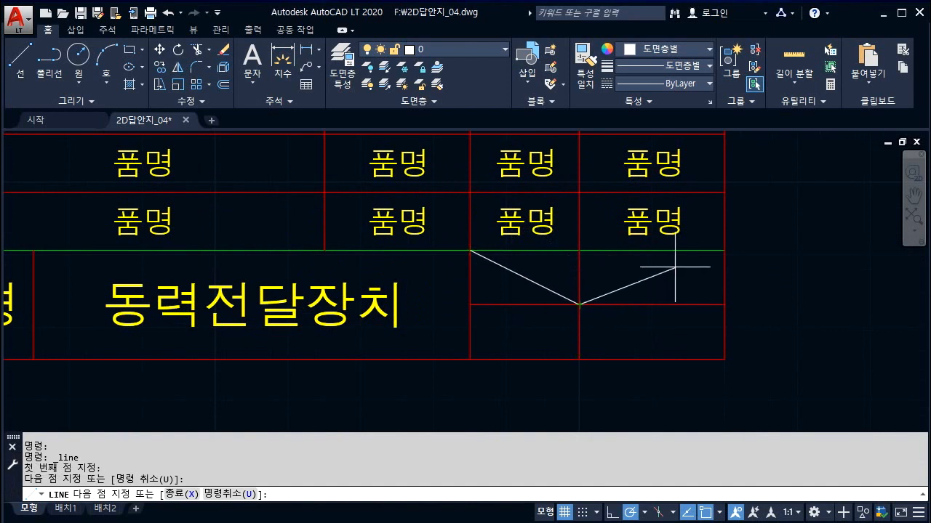
click(724, 251)
key(Escape)
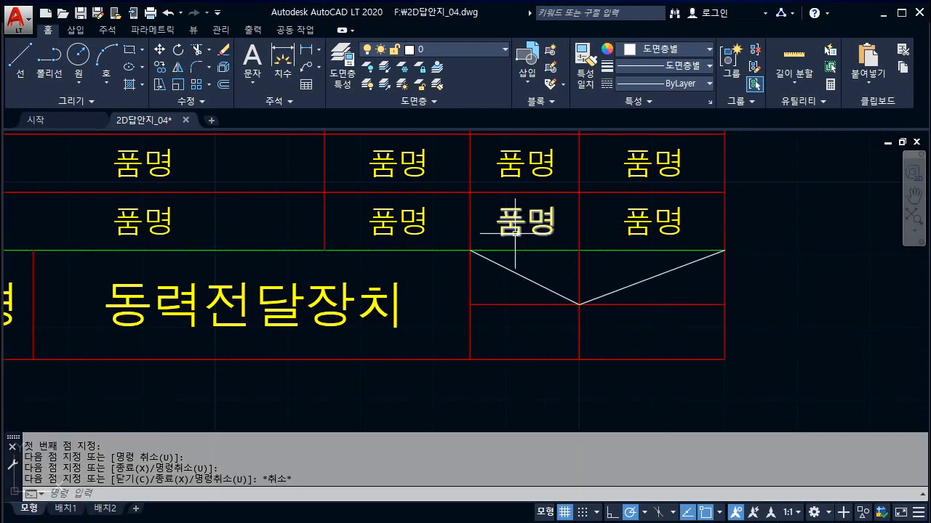
Step: Copy the 품명 text directly above the first small cell to the clipboard with its middle-center point as the base point
click(528, 240)
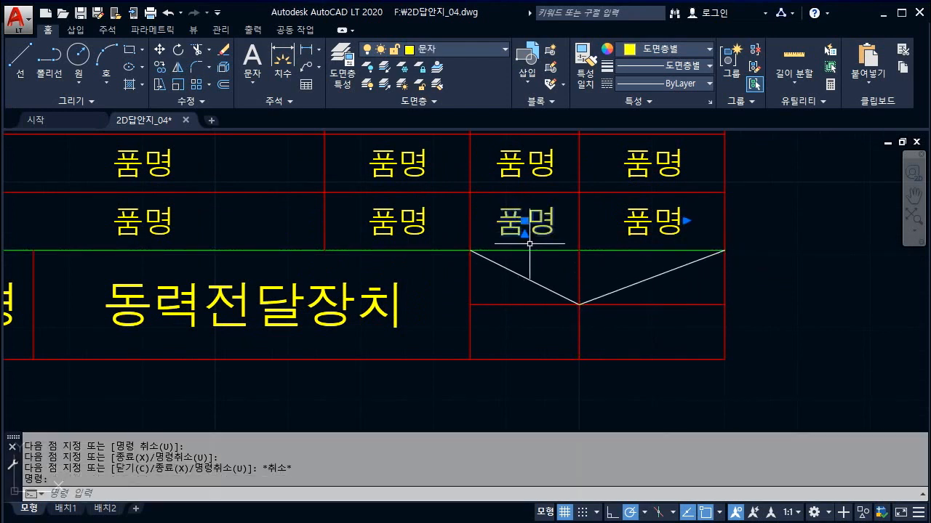
right_click(249, 141)
mouse_move(363, 222)
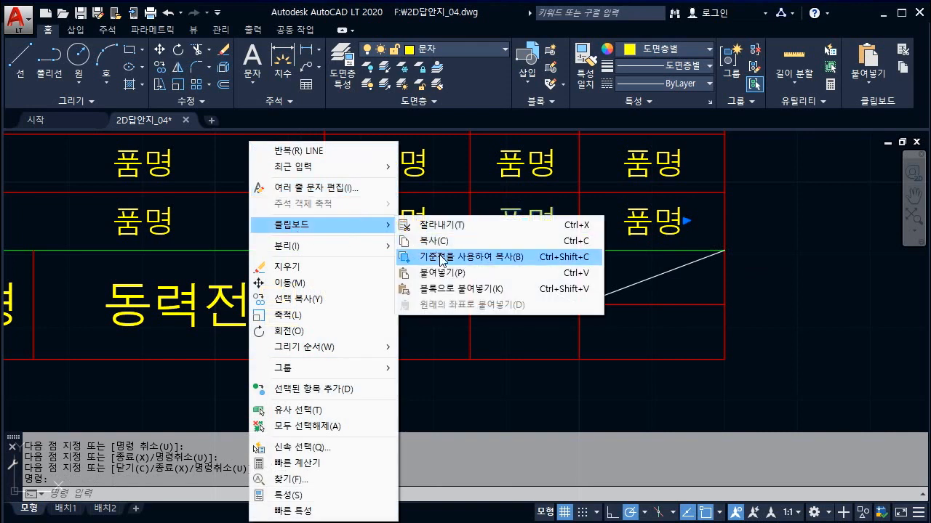
click(509, 257)
key(Escape)
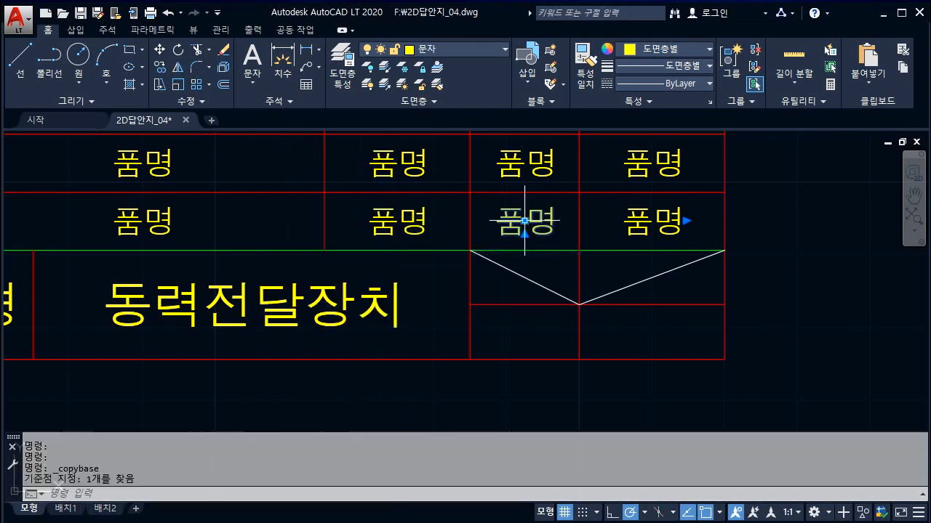
Step: Paste the 품명 text at the diagonal midpoints of the two upper small cells below the green line
key(ctrl+v)
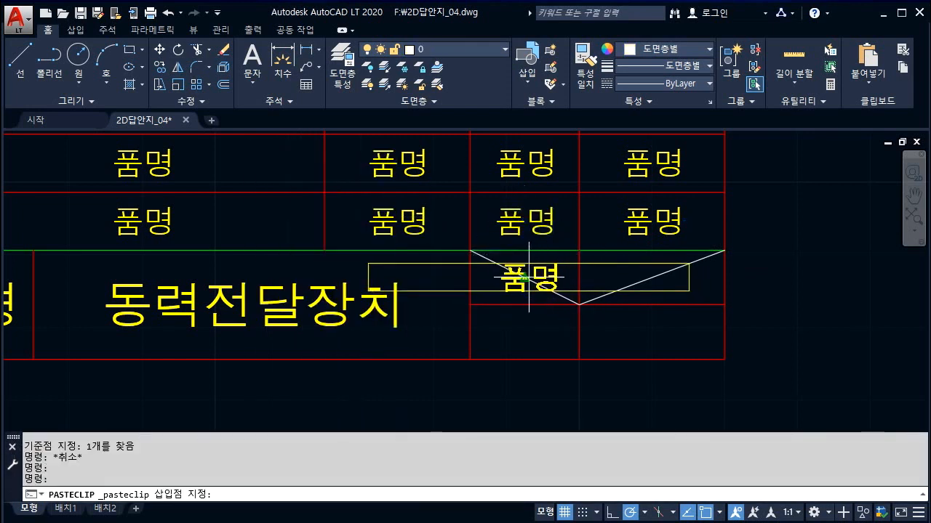
click(734, 293)
key(Escape)
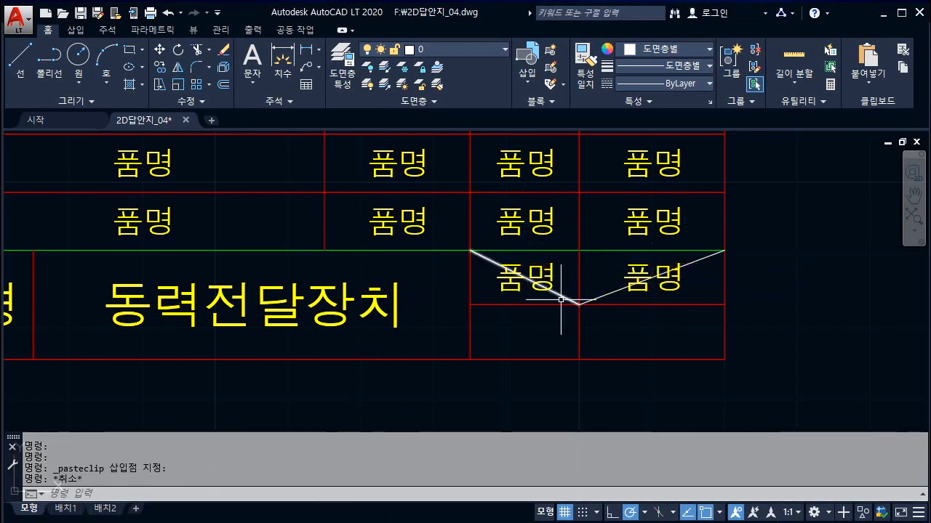
Step: Delete the two diagonal helper lines from the two upper small cells beside 동력전달장치
click(560, 296)
click(605, 295)
key(Delete)
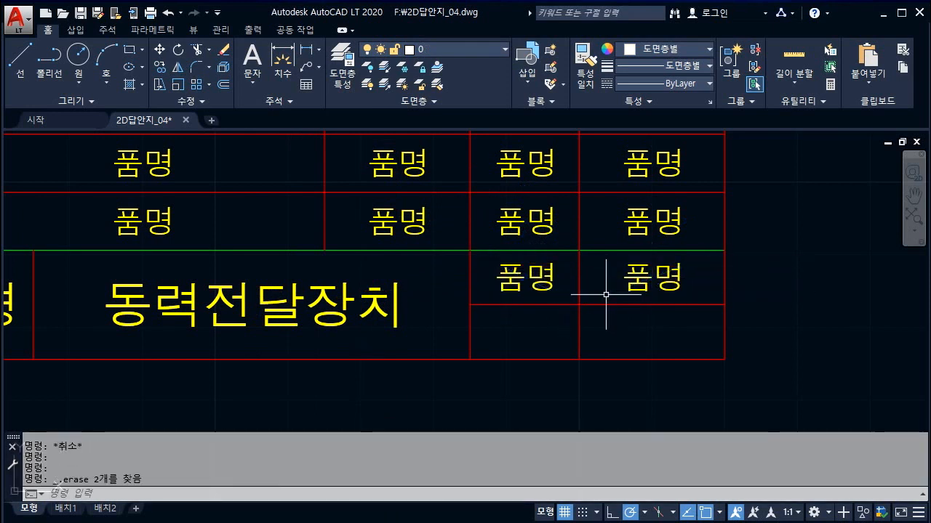
key(Escape)
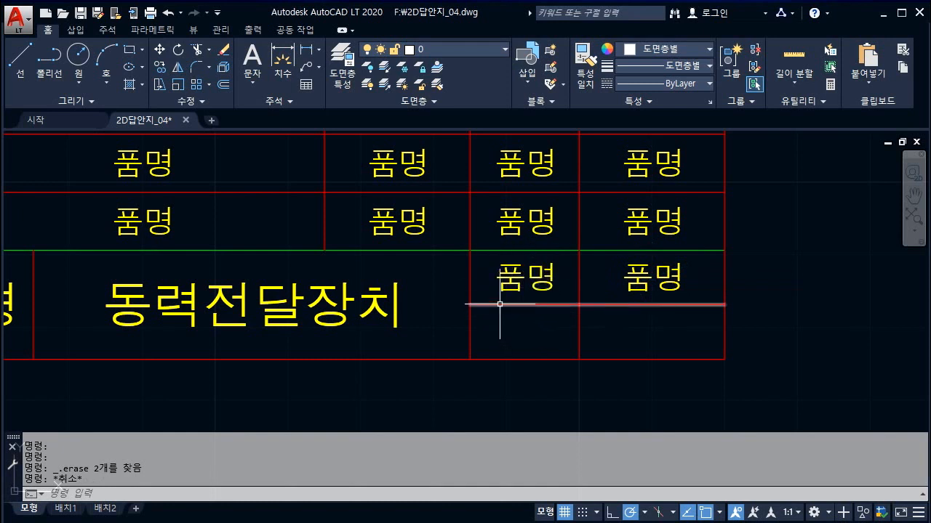
key(Escape)
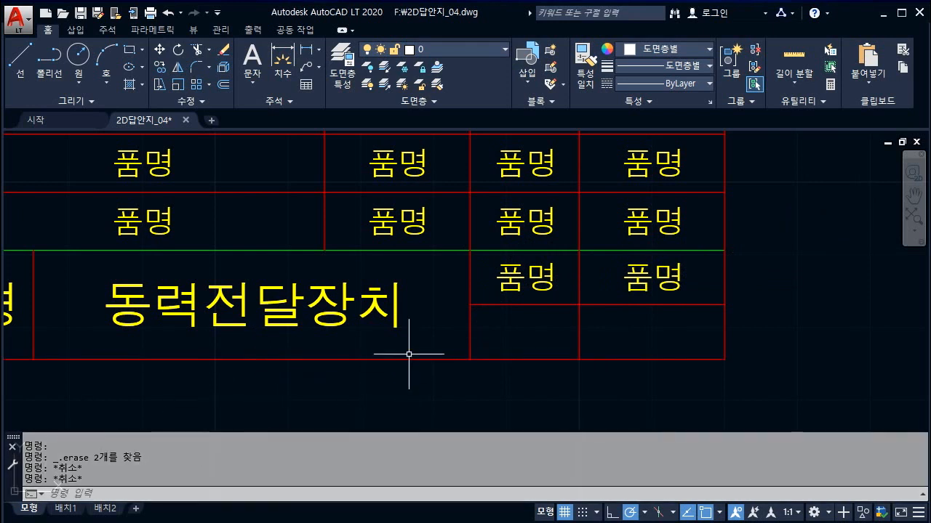
key(Escape)
key(Escape)
Step: Copy the two 품명 texts below the green line to the clipboard, using the first small cell's upper-left corner as the base point
click(565, 294)
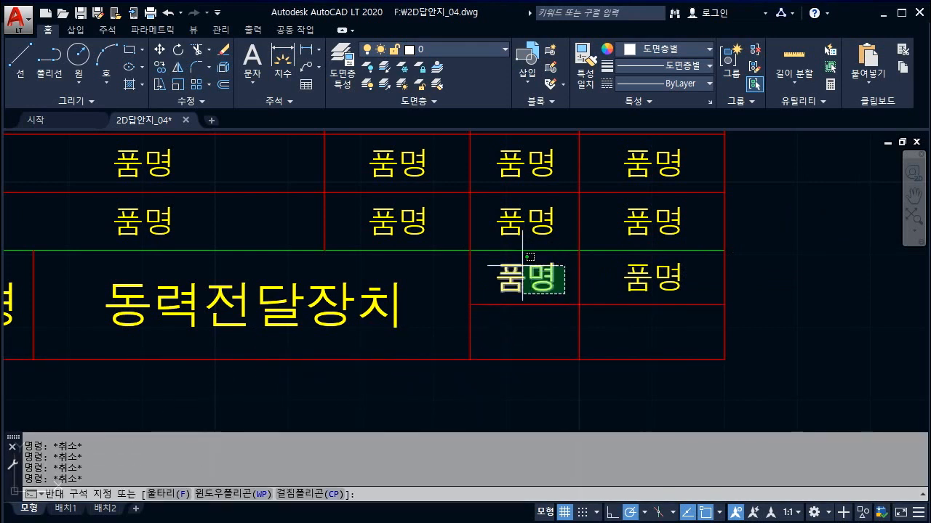
click(523, 266)
click(678, 295)
click(639, 273)
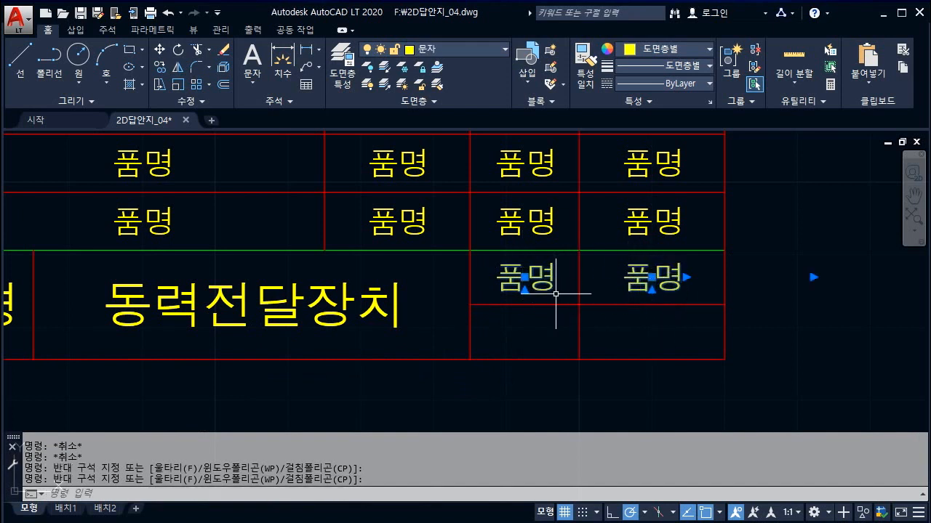
text(1)
key(Return)
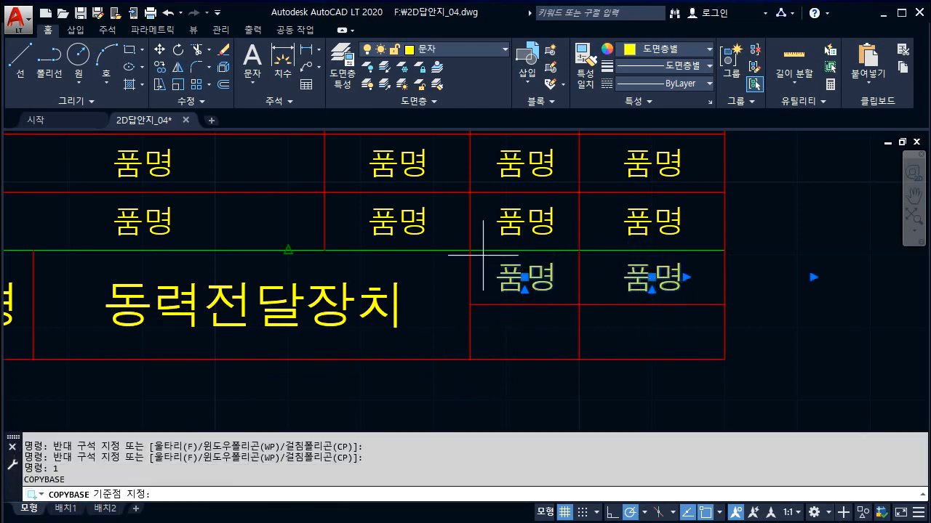
click(471, 250)
key(Escape)
Step: Paste the two 품명 texts into the two empty cells below, placing them at the first empty cell's upper-left corner
key(ctrl+v)
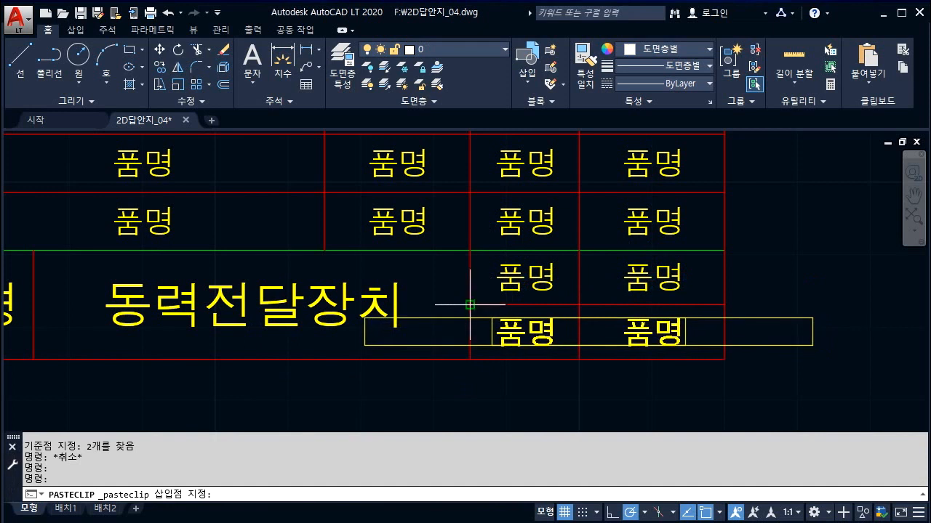
key(Escape)
scroll(564, 327, down, 4)
key(Escape)
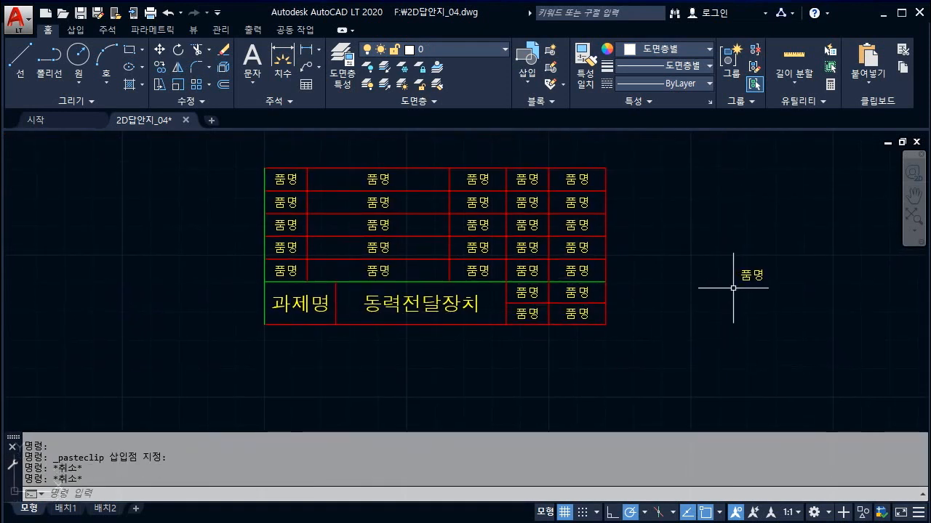
Step: Delete the stray 품명 text lying outside the table
click(752, 275)
click(728, 246)
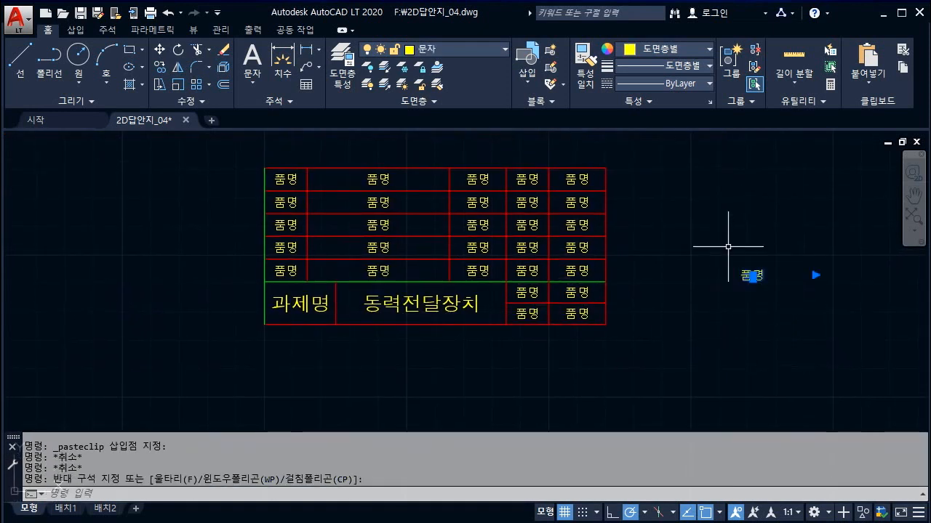
key(Delete)
key(Escape)
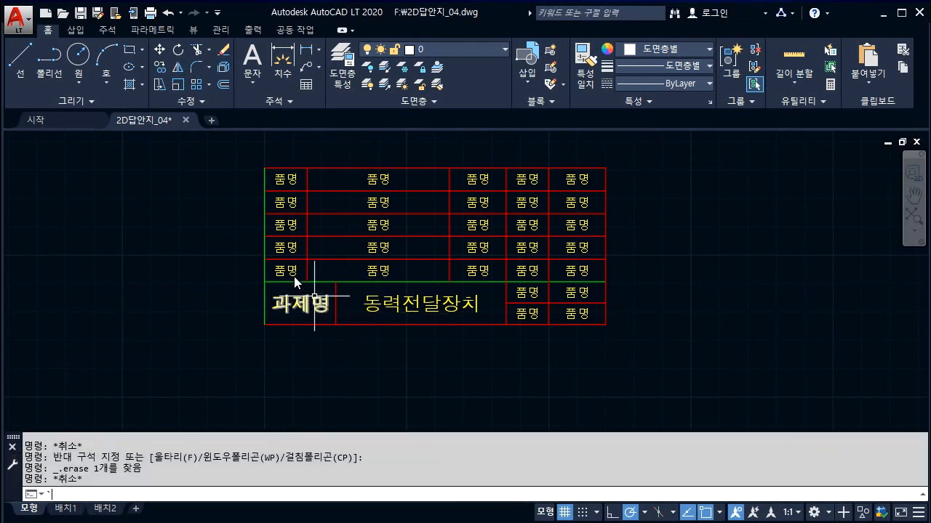
Step: In the row directly above the green line, change the first cell's text to 품번 and the third cell's to 재질
double_click(286, 271)
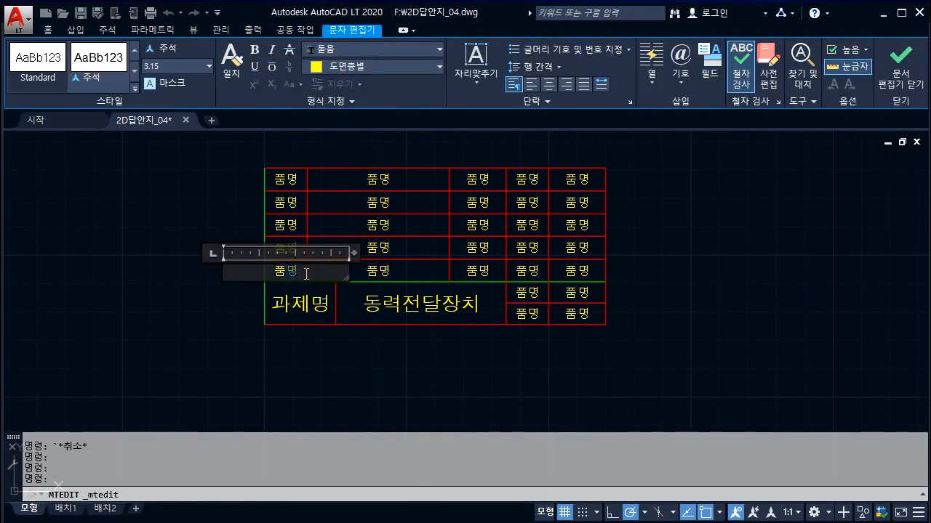
click(374, 274)
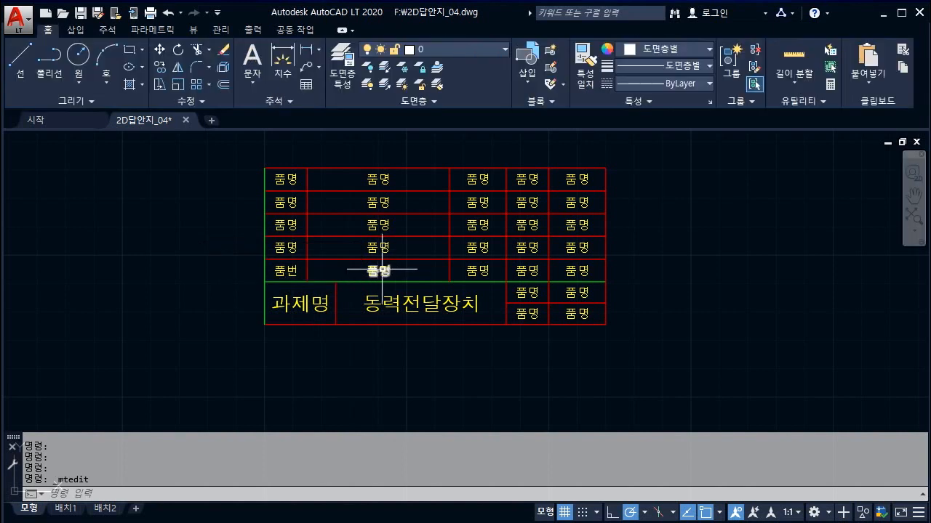
double_click(471, 270)
text(재질)
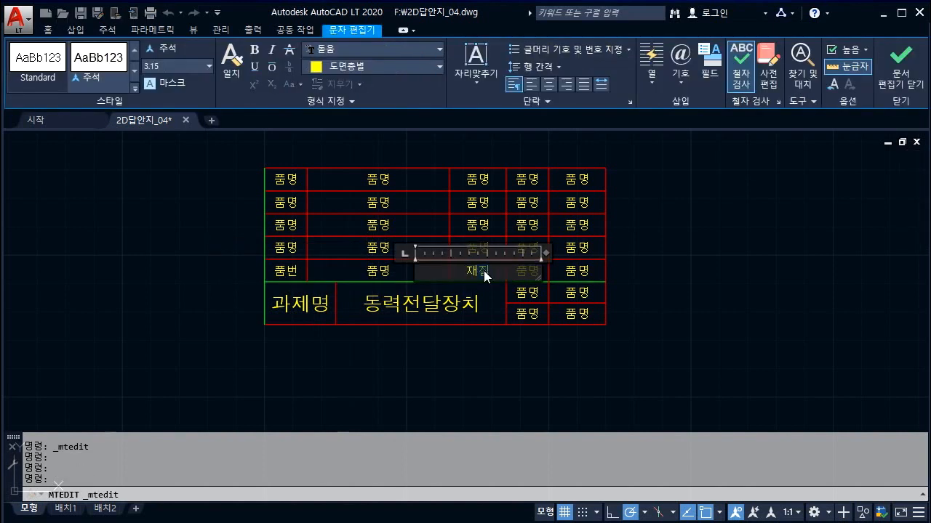
click(515, 337)
Step: Change the fourth cell's text in the row directly above the green line to 수량 and the fifth cell's to 비고
double_click(527, 270)
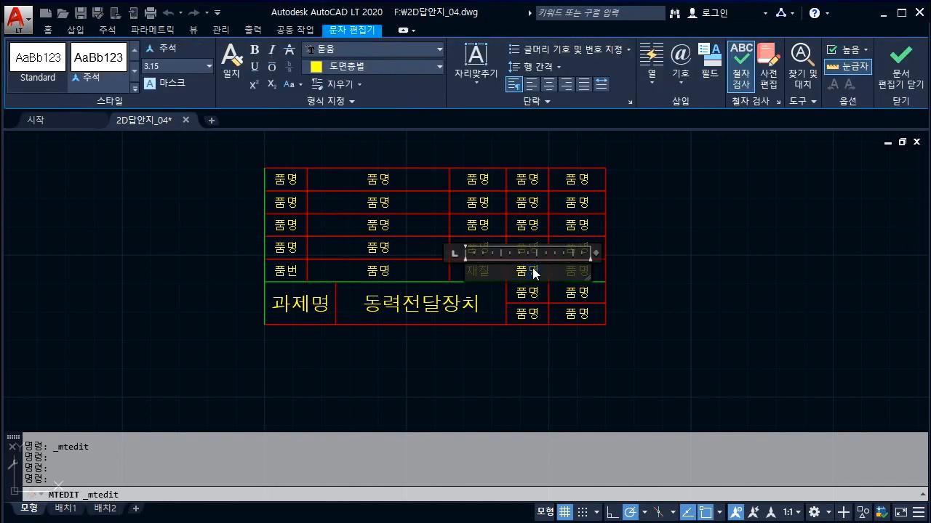
text(수량)
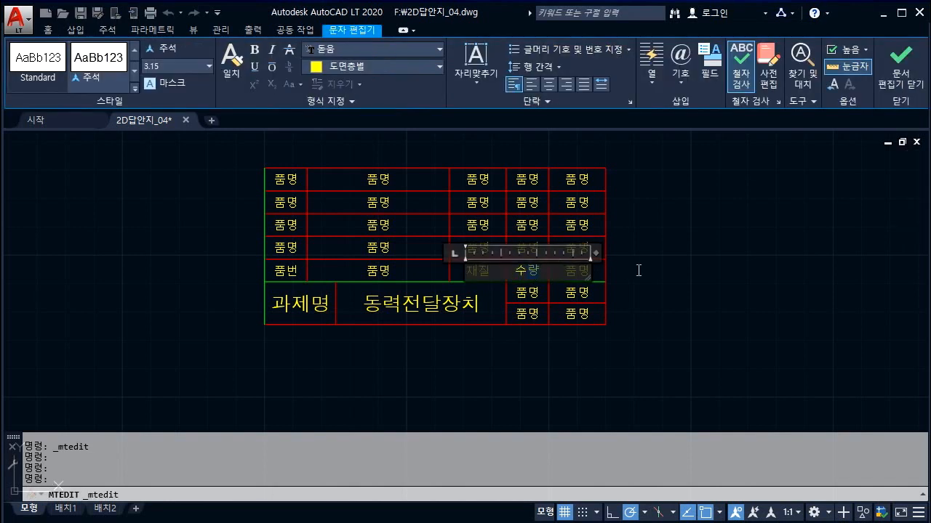
click(638, 270)
double_click(582, 271)
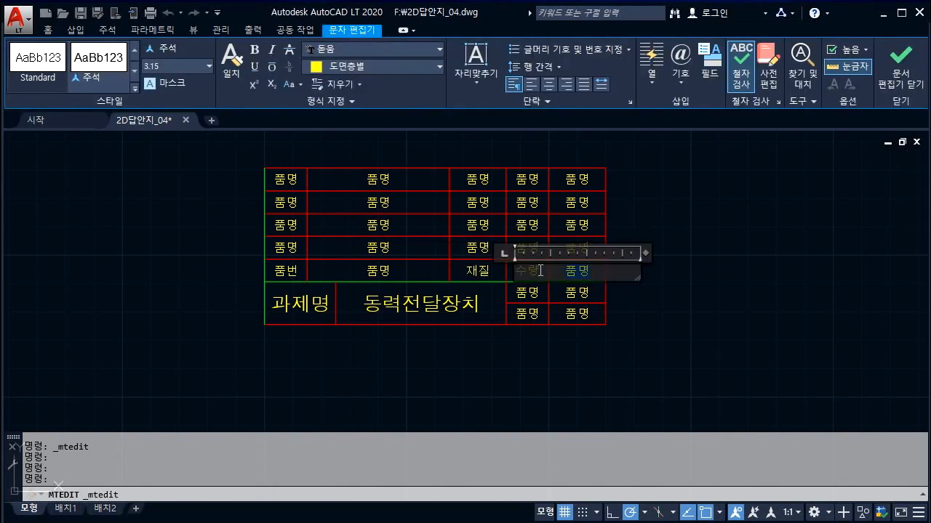
text(비고)
click(573, 304)
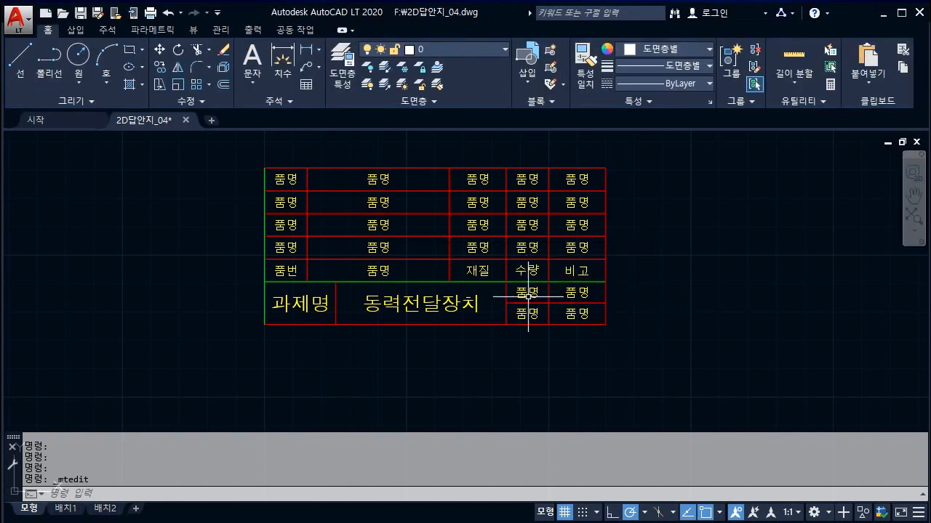
Step: Change the texts of the two upper small cells below the green line to 투상법 and 3각법
click(529, 284)
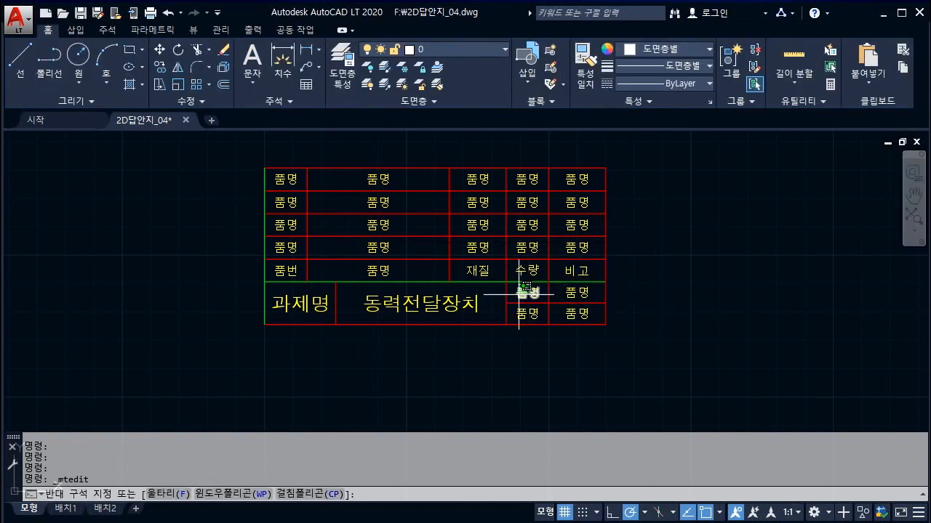
click(519, 295)
text(투사)
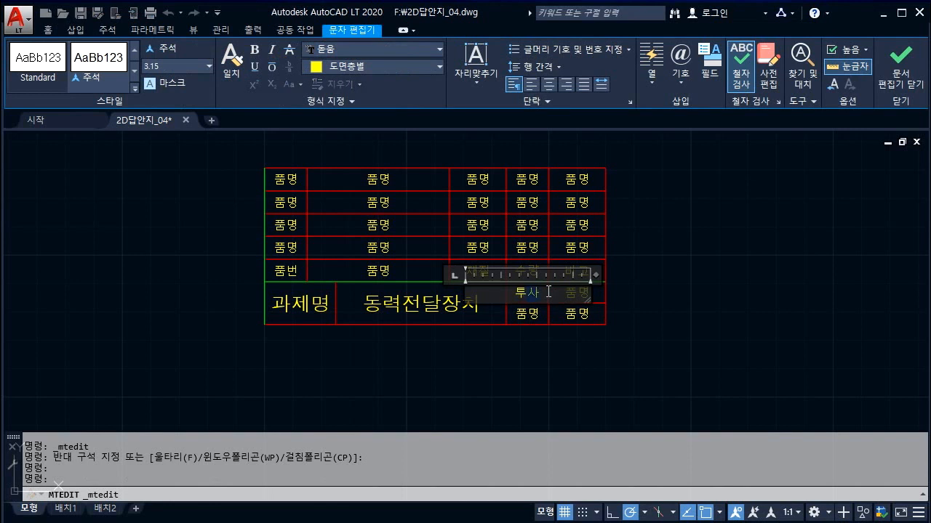
click(587, 293)
double_click(587, 293)
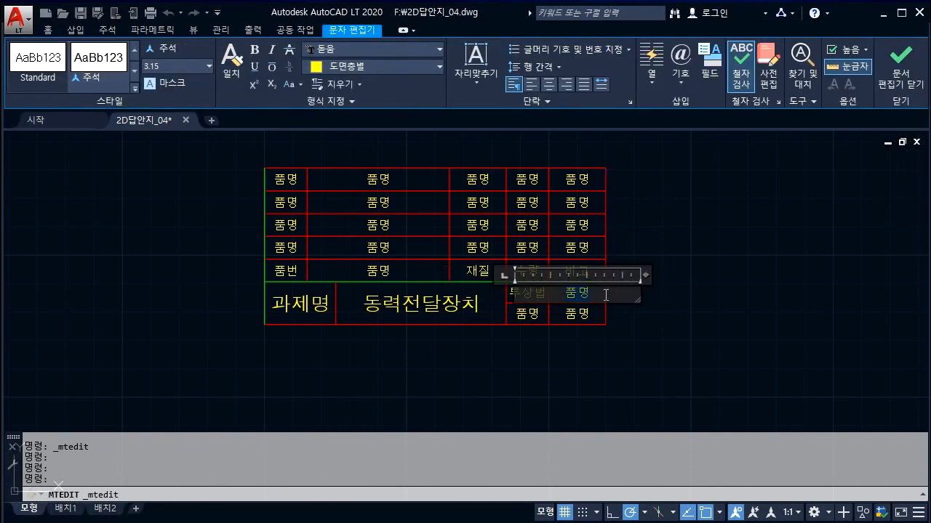
text(3각버)
click(536, 314)
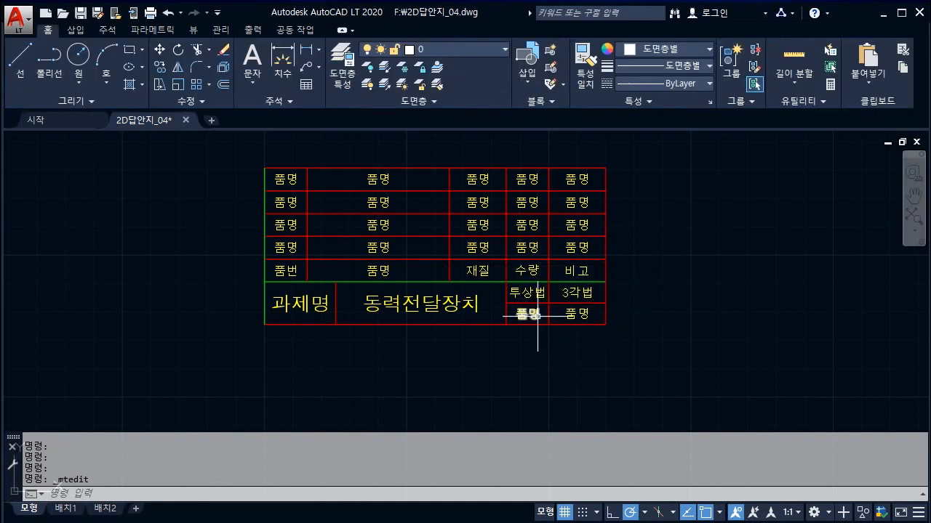
Step: Change the texts of the two lower small cells beside 동력전달장치 to 척도 and 1:1
double_click(538, 314)
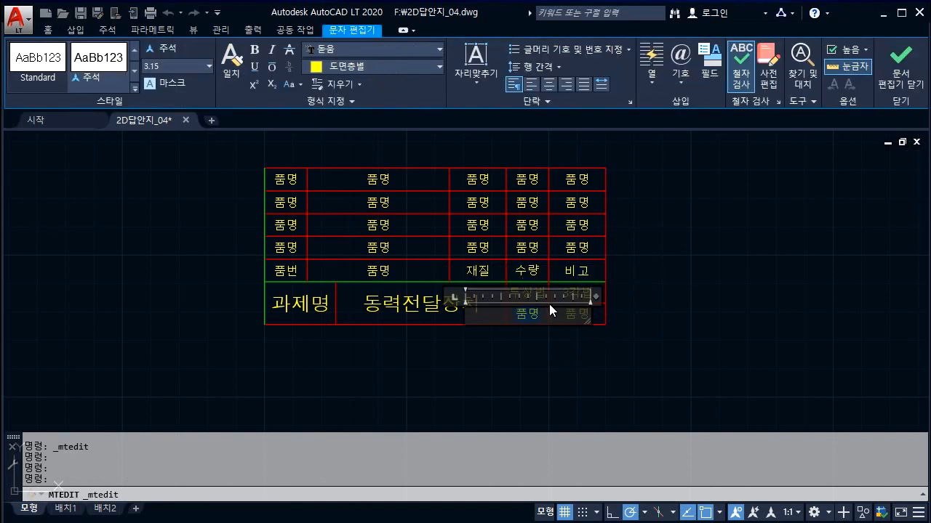
text(처ㄱ도)
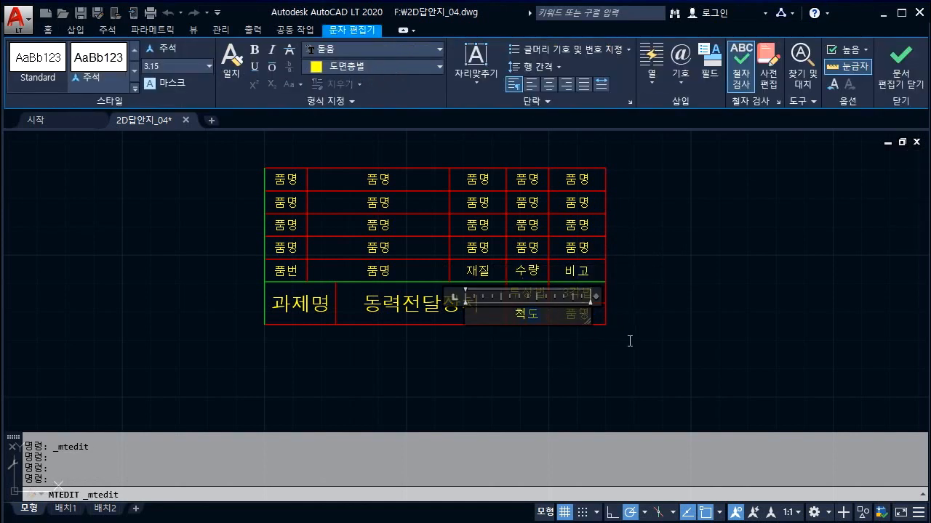
click(630, 339)
double_click(571, 316)
text(1:1)
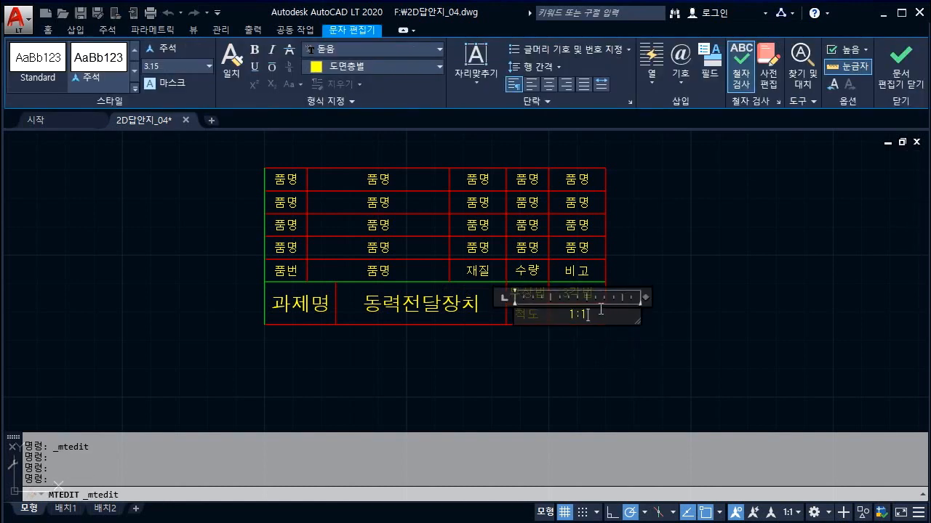
click(527, 333)
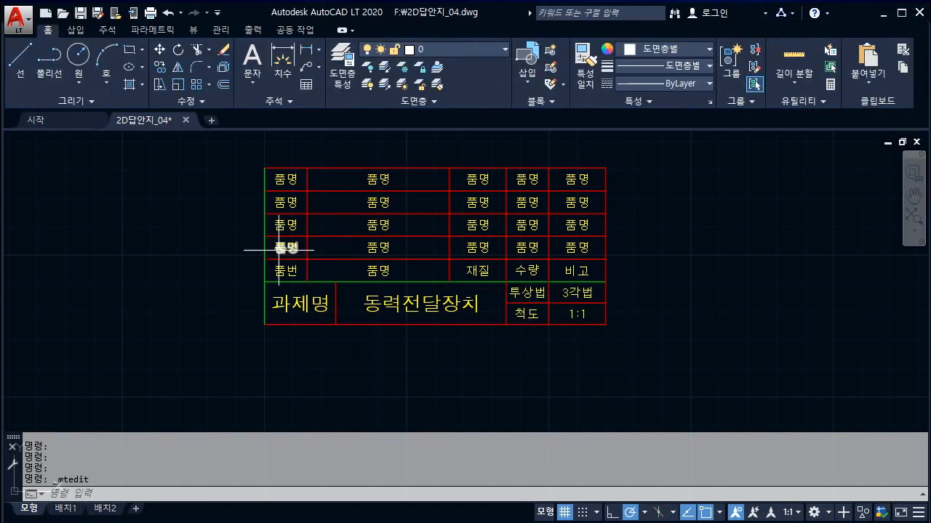
Step: In the 품번 column, change the first two cells above the heading to 1 and 2, going upward
double_click(286, 248)
text(1)
click(199, 329)
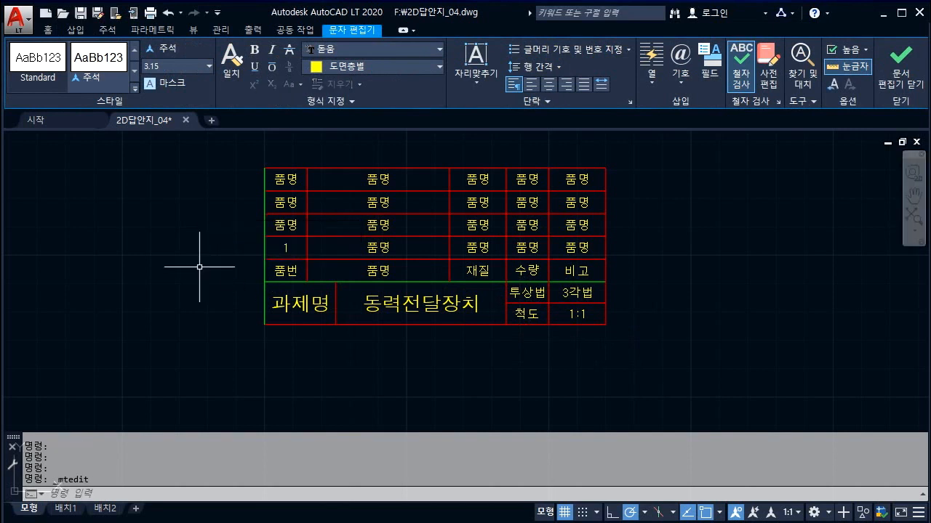
double_click(286, 225)
drag(274, 224, 312, 231)
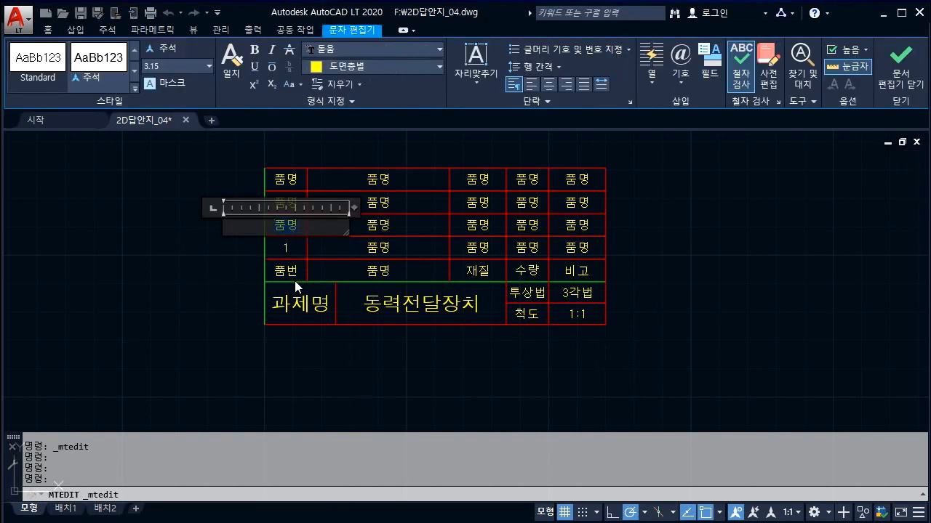
text(2)
click(245, 253)
Step: Change the two remaining 품번 column cells above number 2 to 5 and 7, going upward
click(280, 201)
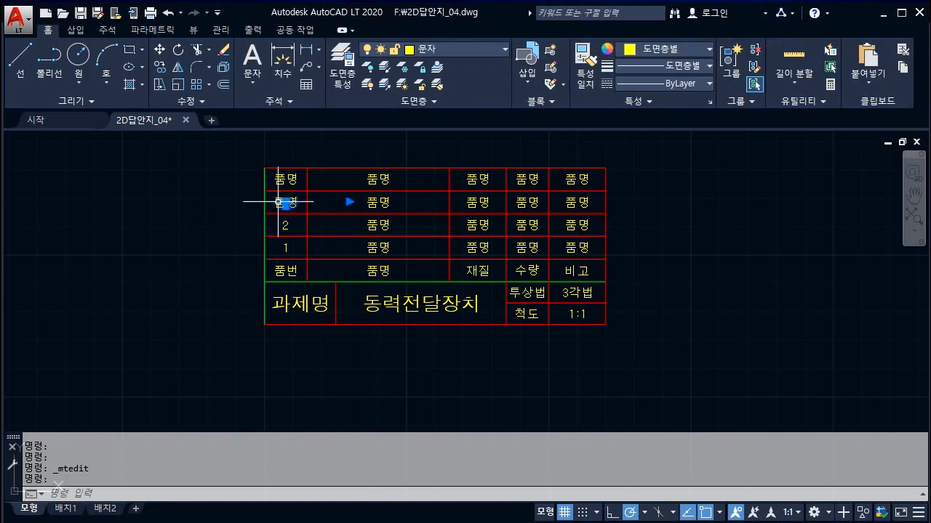
double_click(278, 201)
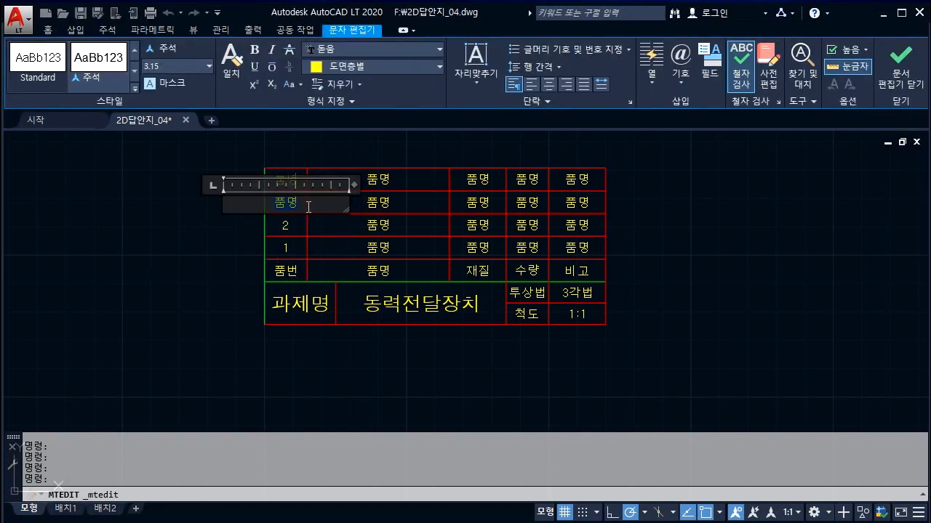
text(5)
click(208, 259)
click(308, 183)
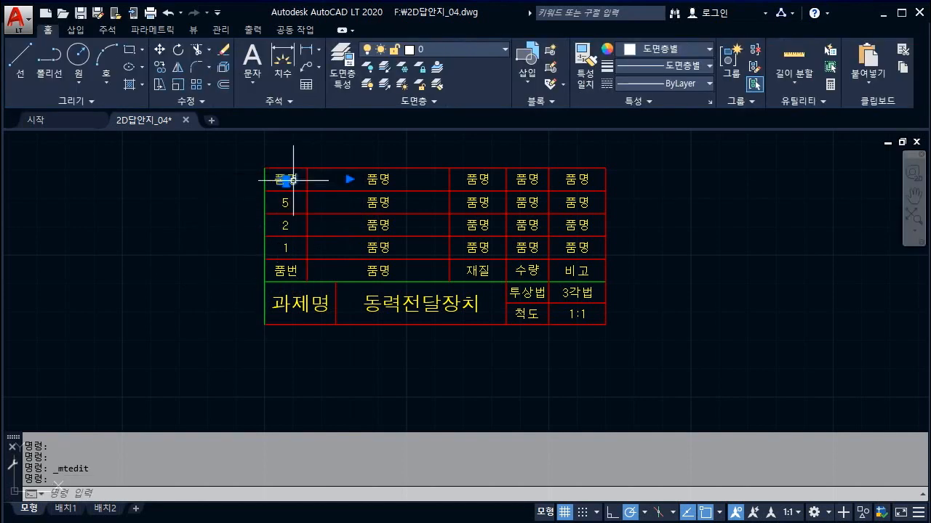
double_click(299, 181)
text(7)
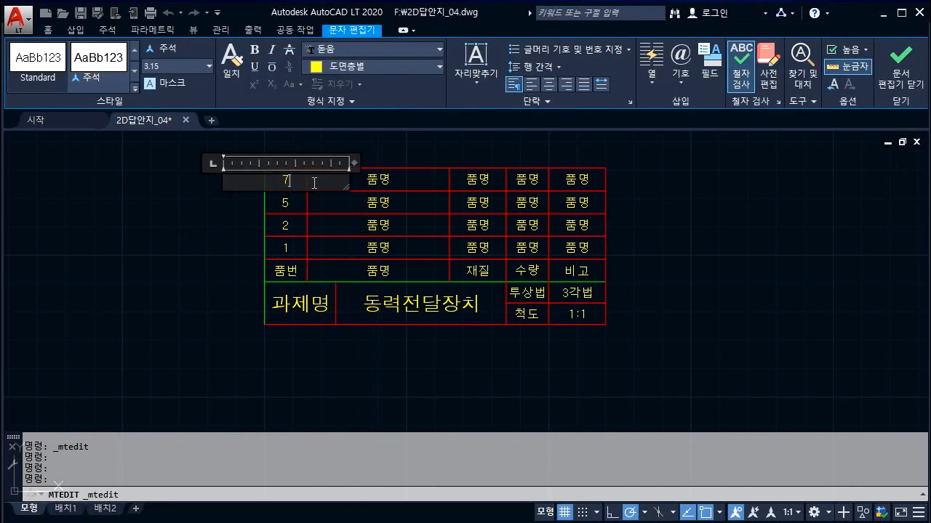
click(134, 224)
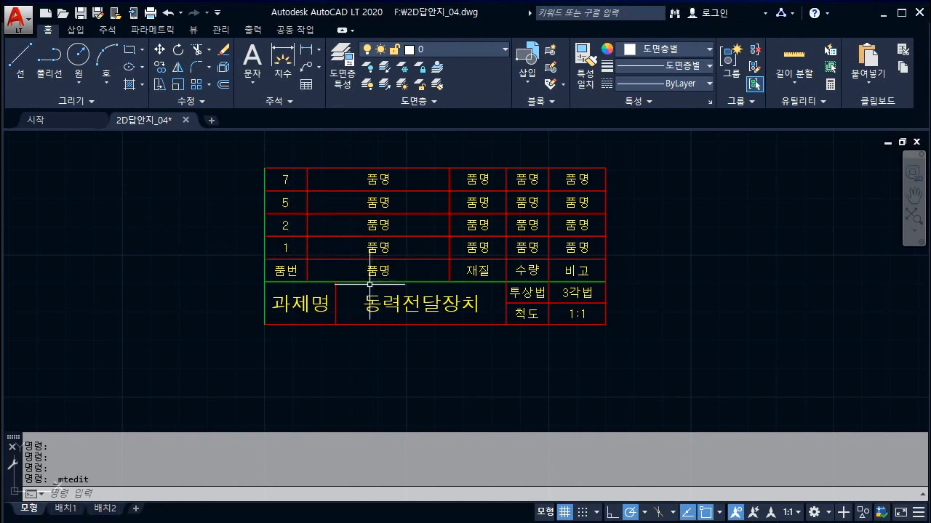
Step: In the 품명 column, change the placeholder texts of parts 1 and 2 to 본체 and v벨트풀리
double_click(376, 248)
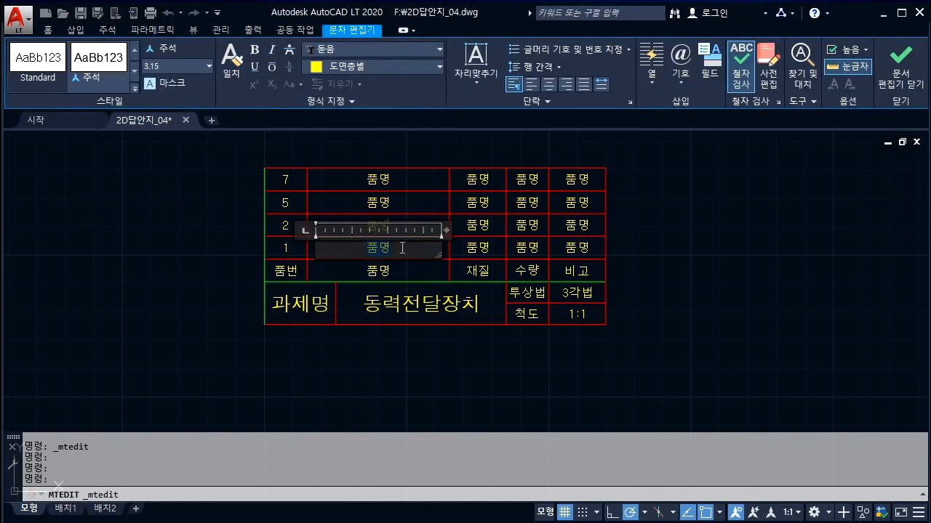
text(본체)
click(411, 141)
double_click(393, 226)
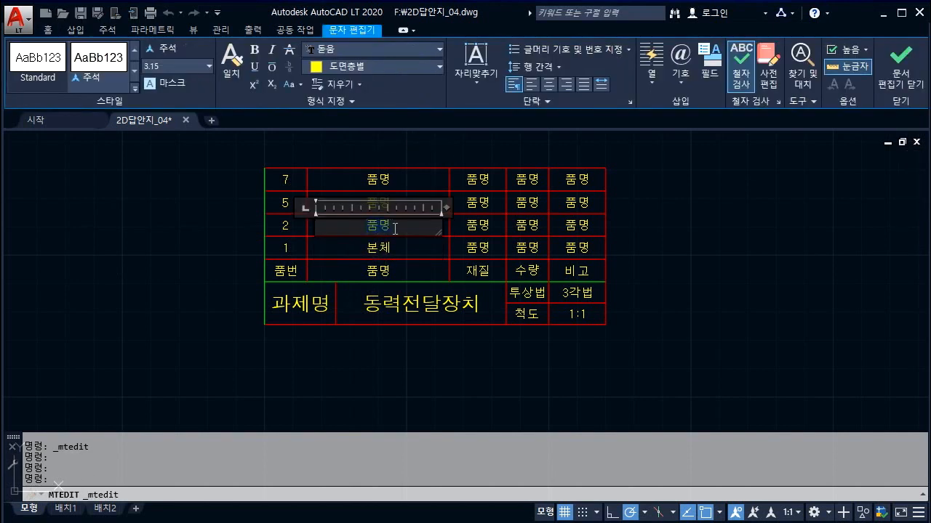
text(b)
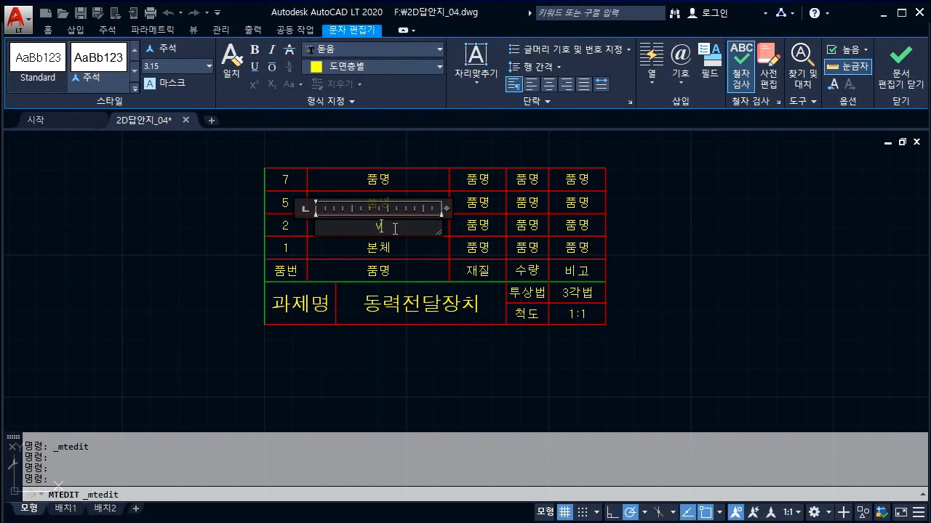
text(벨트 풀리)
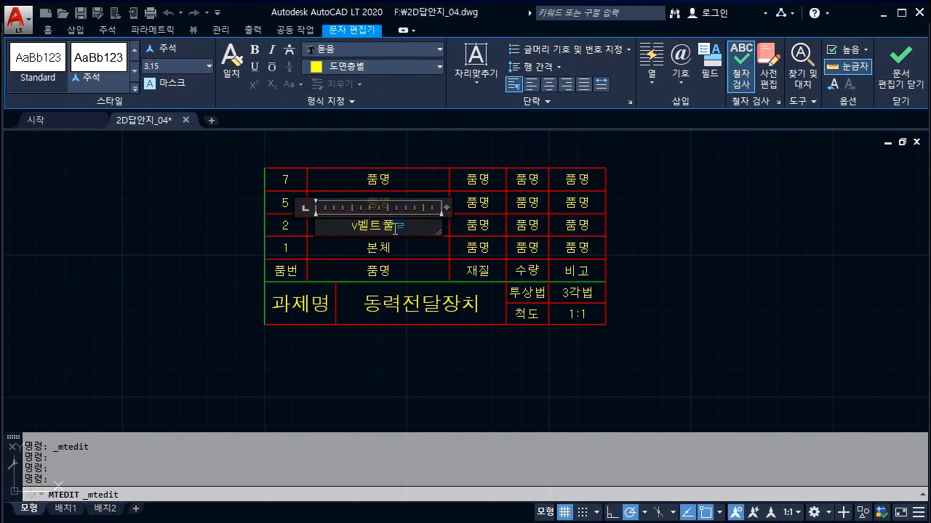
click(393, 360)
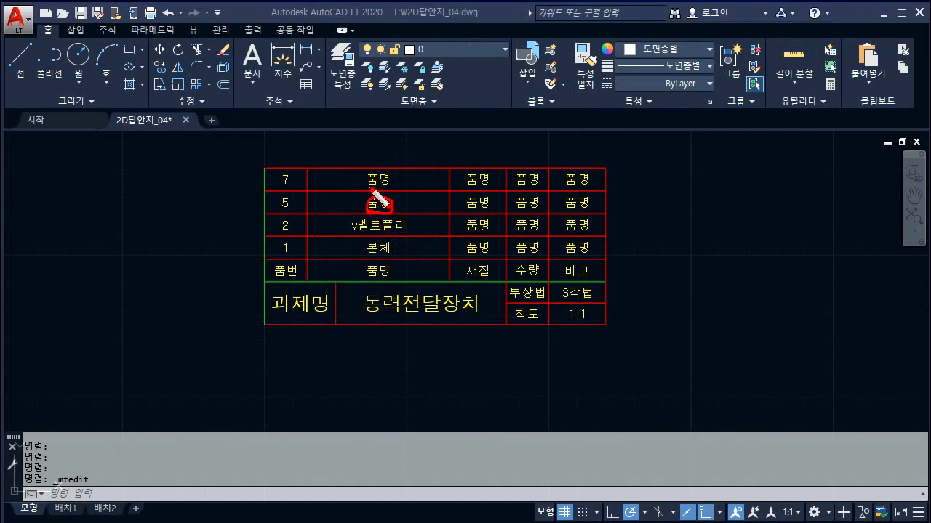
drag(371, 189, 363, 180)
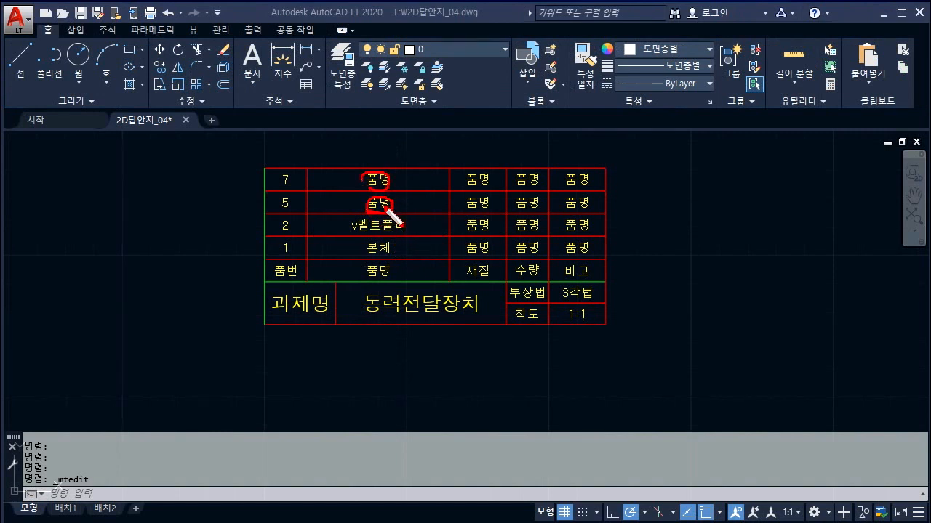
drag(362, 254, 413, 231)
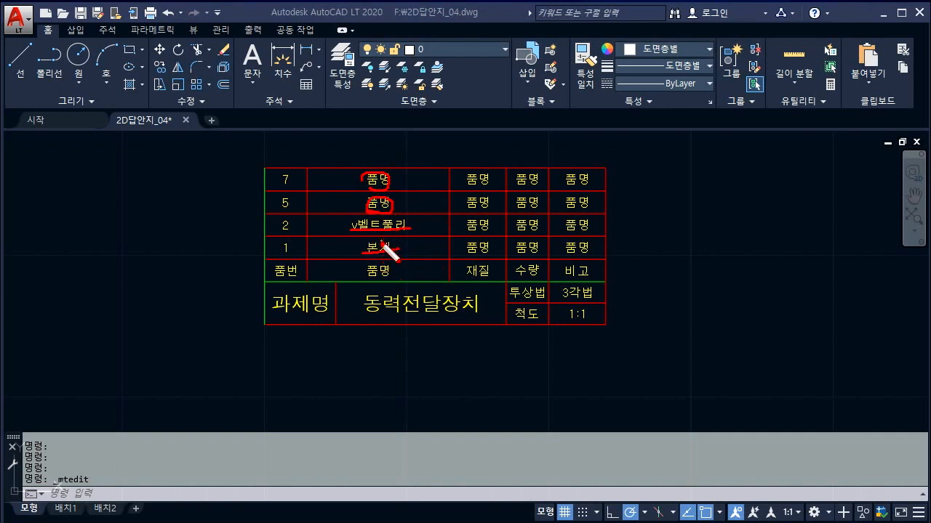
key(Escape)
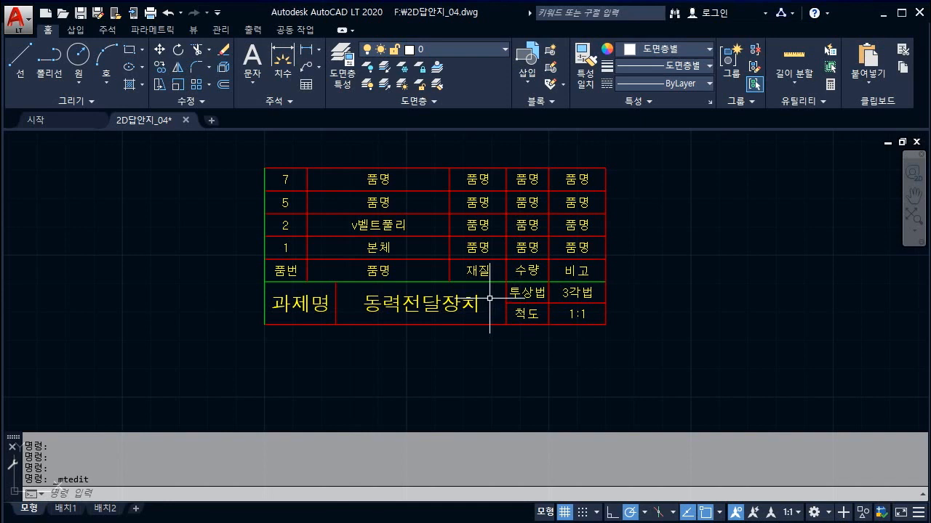
Step: Change the 재질 text of part 1 (본체) to GC250
click(480, 248)
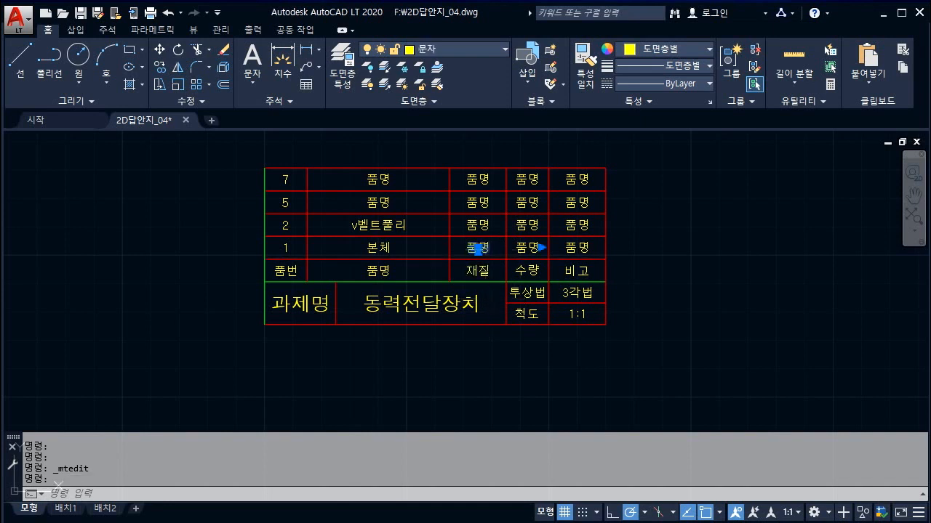
double_click(478, 249)
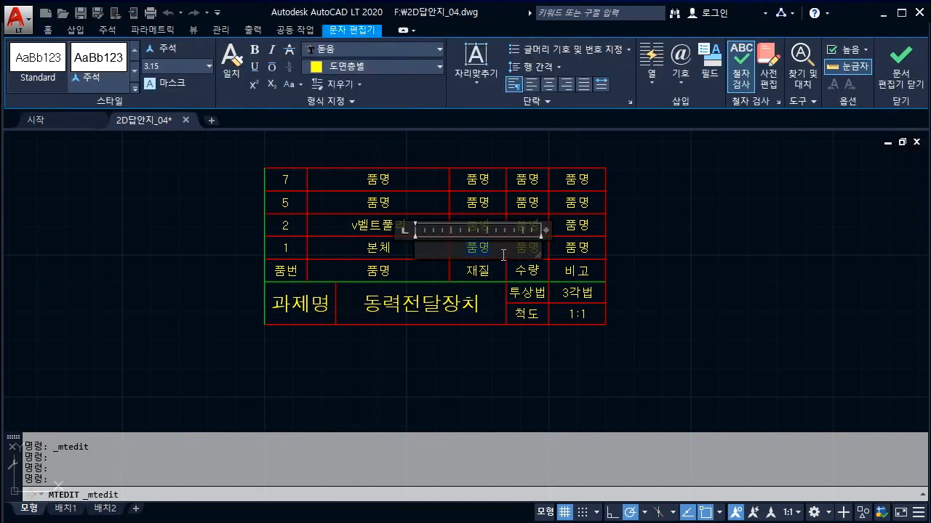
key(Delete)
text(G)
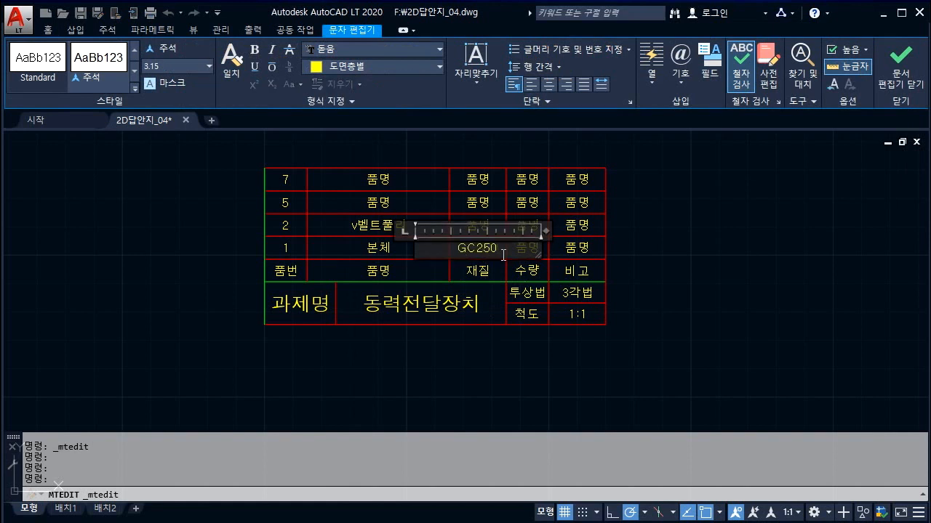
text(C250)
click(492, 368)
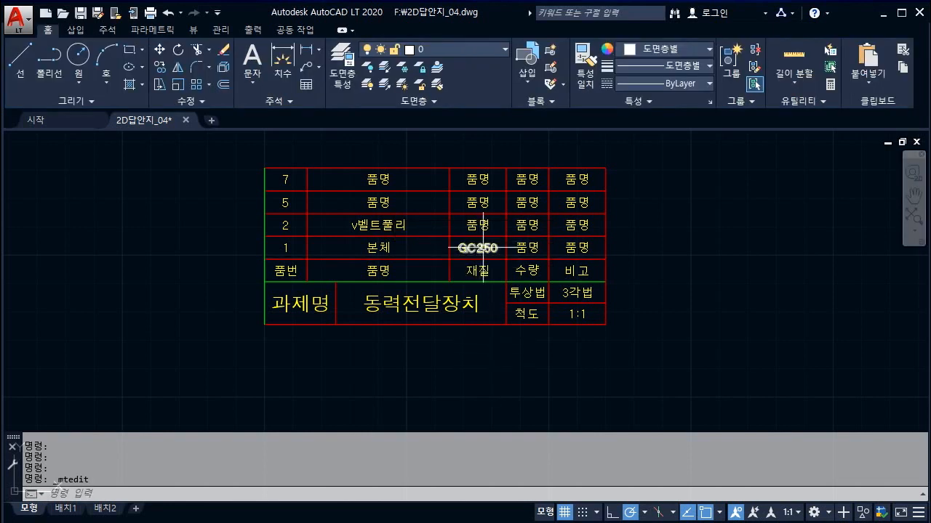
key(Escape)
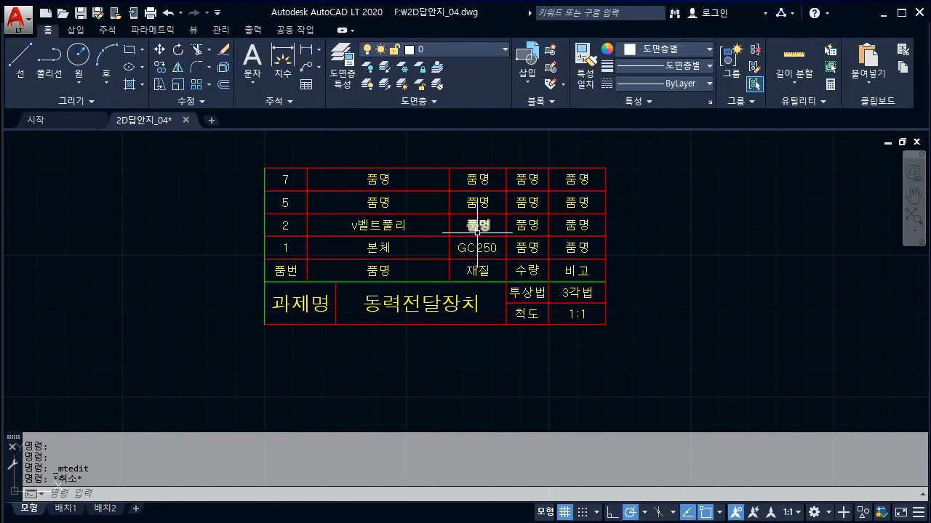
key(ctrl+2)
mouse_move(461, 233)
mouse_down()
mouse_move(492, 218)
mouse_move(462, 172)
mouse_up()
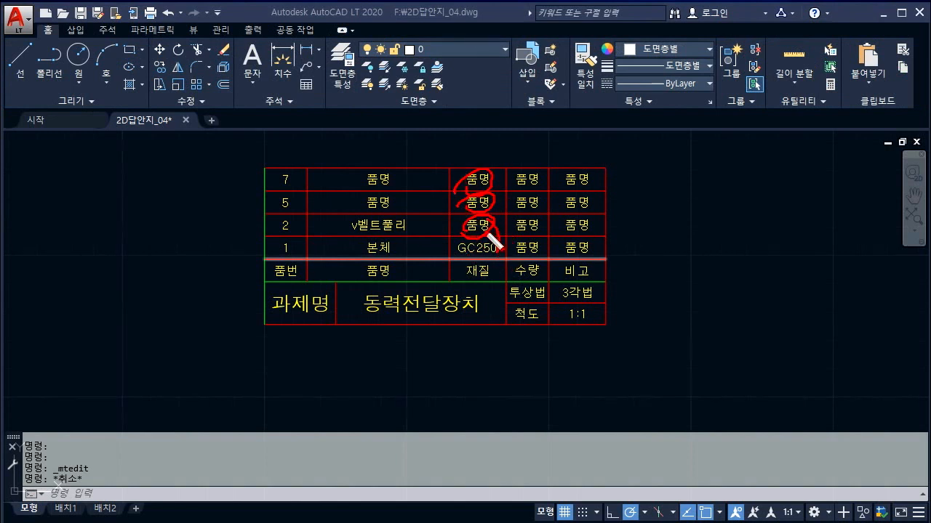
key(Escape)
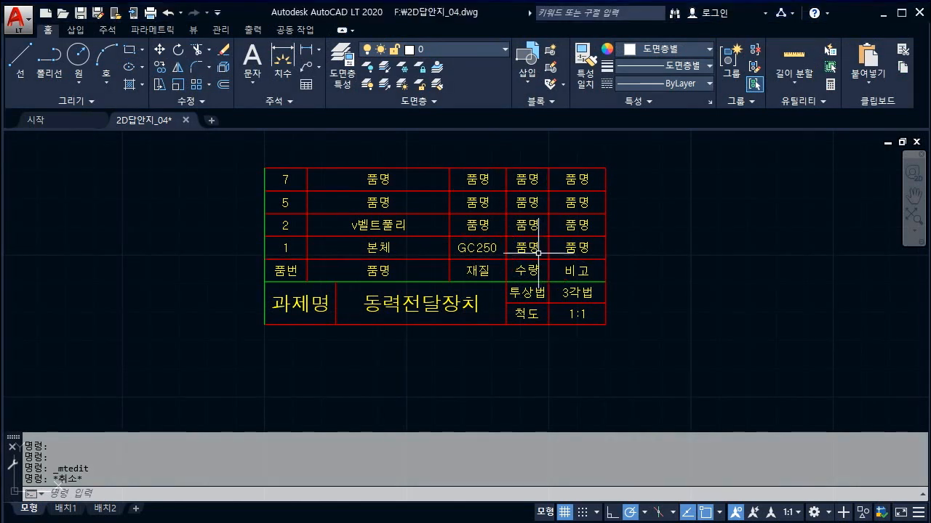
Step: Change the 수량 text of all four part rows to 1, going upward from the 본체 row
double_click(535, 250)
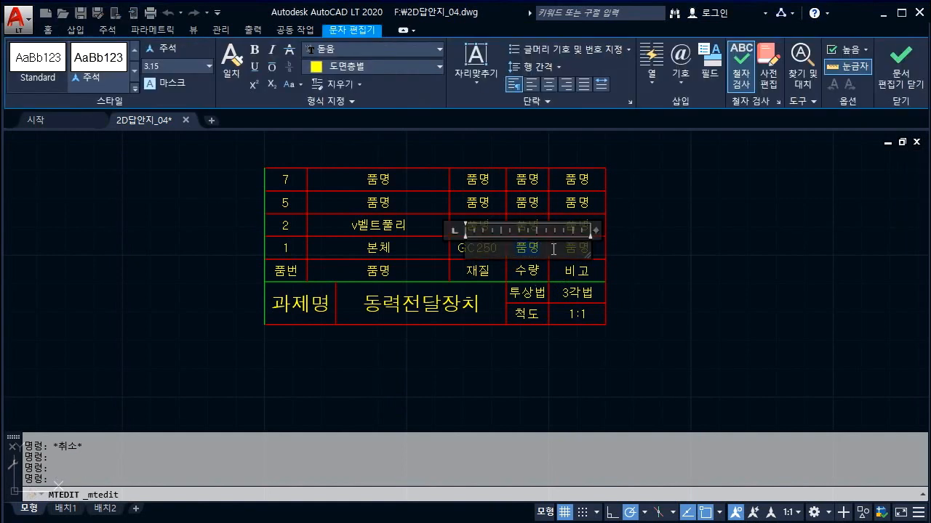
text(1)
key(Escape)
double_click(527, 225)
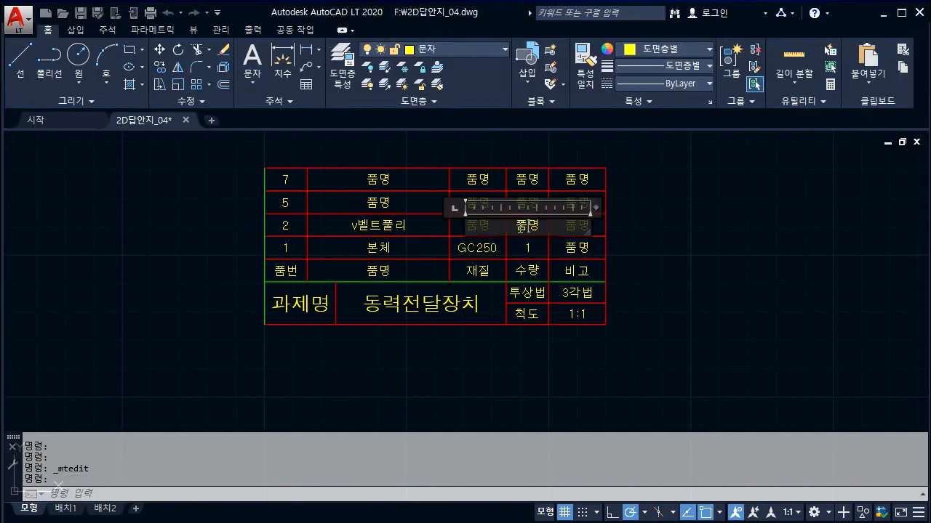
text(1)
key(Escape)
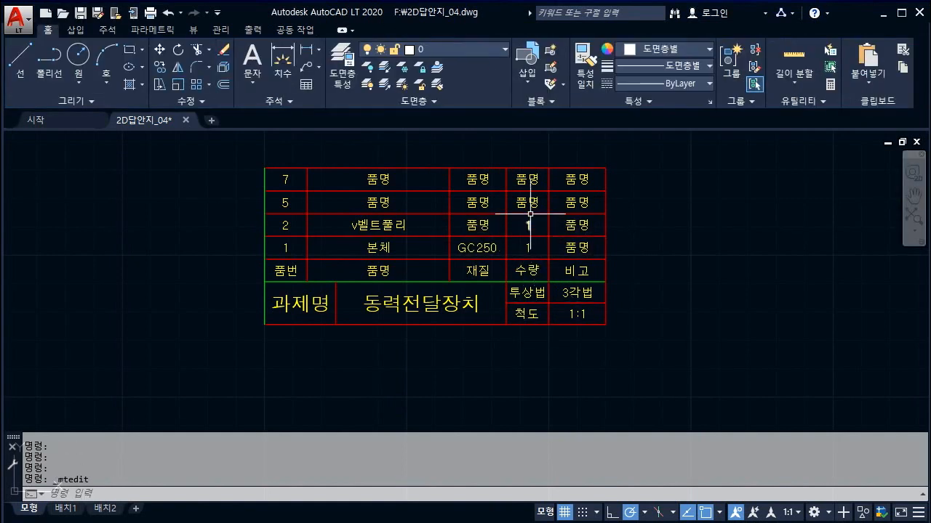
double_click(530, 202)
text(1)
key(Escape)
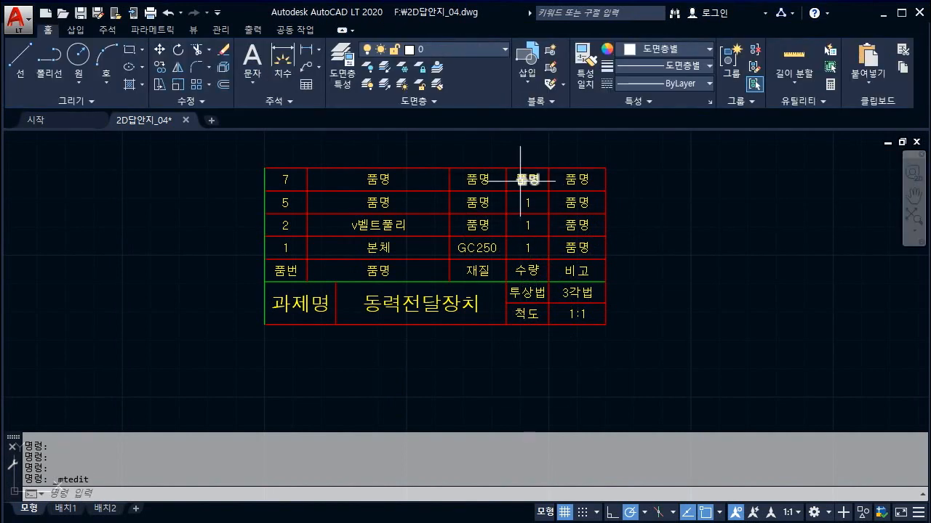
double_click(530, 180)
text(1)
key(Escape)
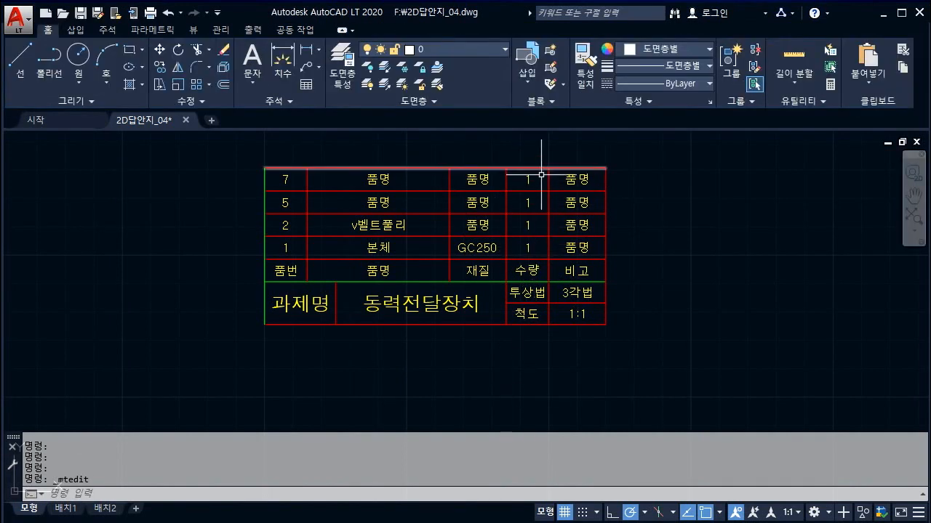
Step: Erase the four placeholder 품명 texts above the 비고 heading
click(575, 248)
click(575, 226)
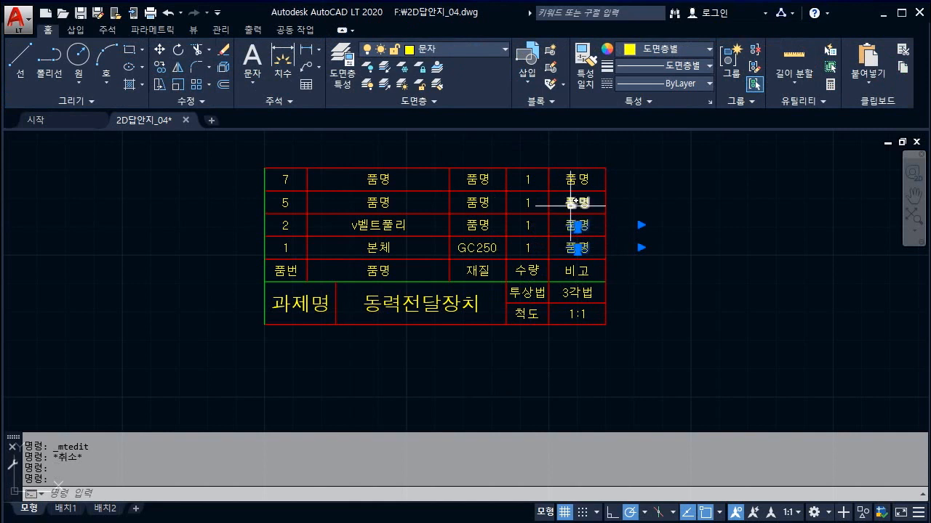
click(576, 202)
click(574, 180)
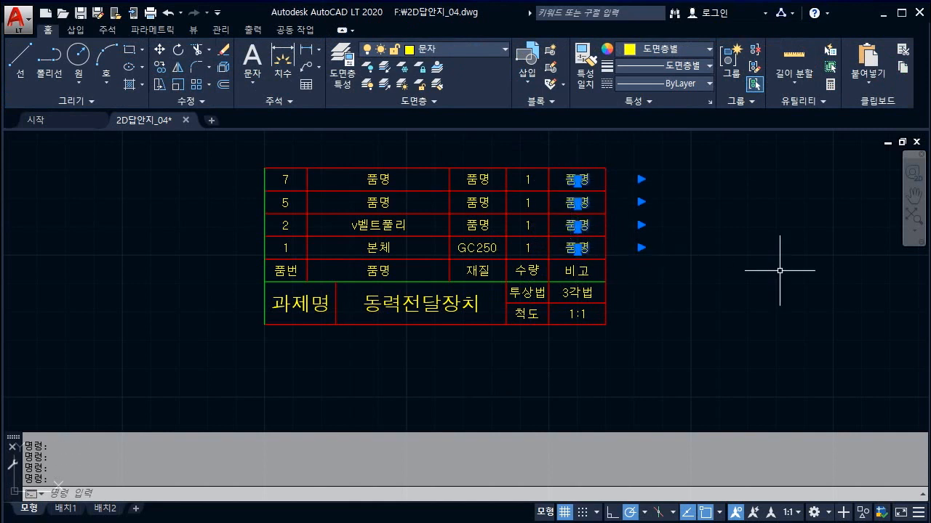
key(Delete)
key(Escape)
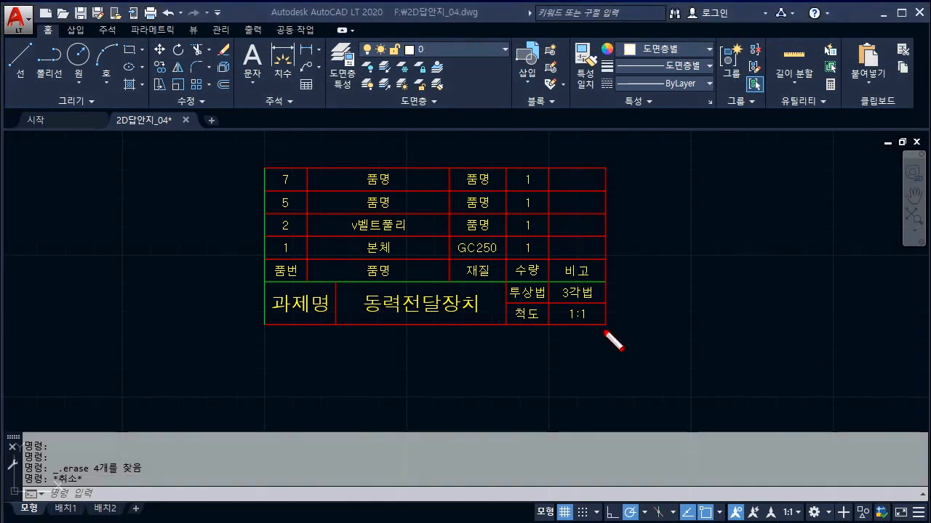
drag(573, 254, 568, 249)
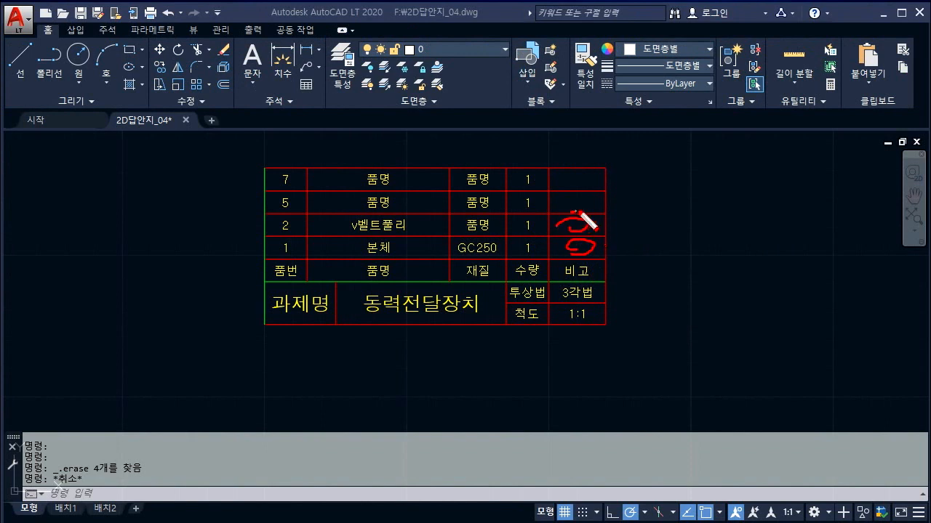
drag(570, 193, 560, 211)
key(Escape)
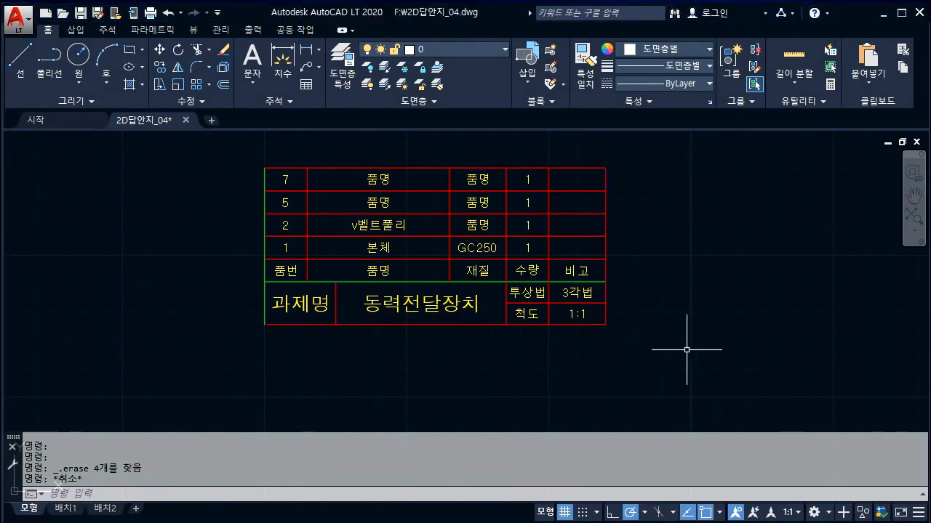
Step: Copy the entire title block table to the clipboard with its lower-right corner as the base point
scroll(687, 349, down, 2)
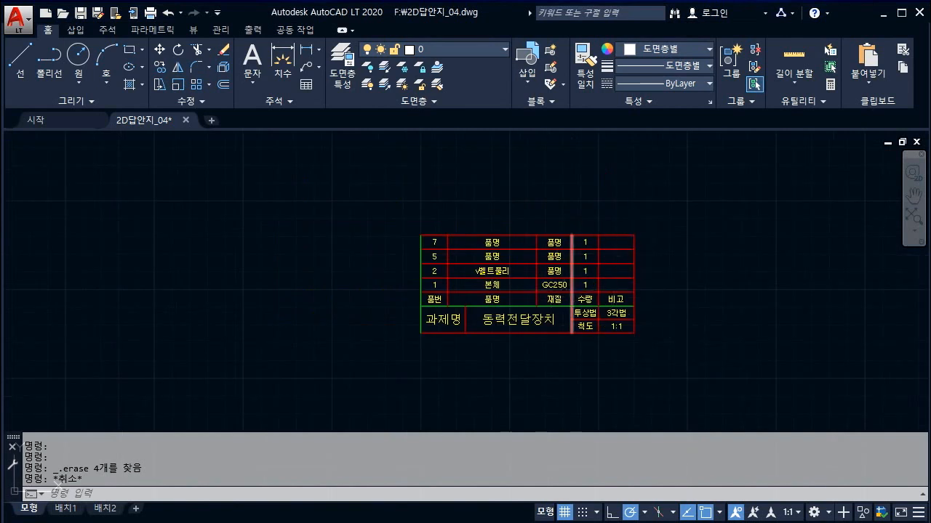
key(Escape)
click(390, 216)
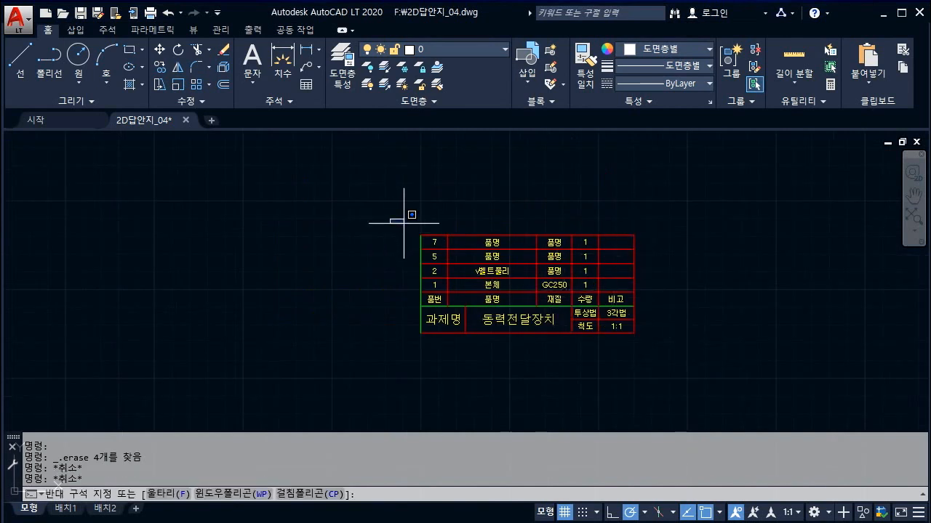
click(687, 362)
right_click(254, 154)
mouse_move(291, 189)
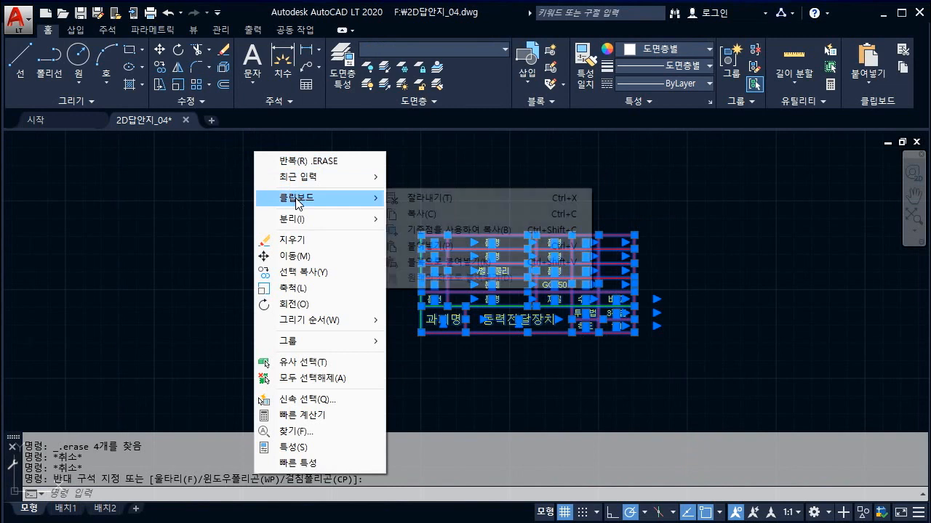
click(466, 287)
click(634, 333)
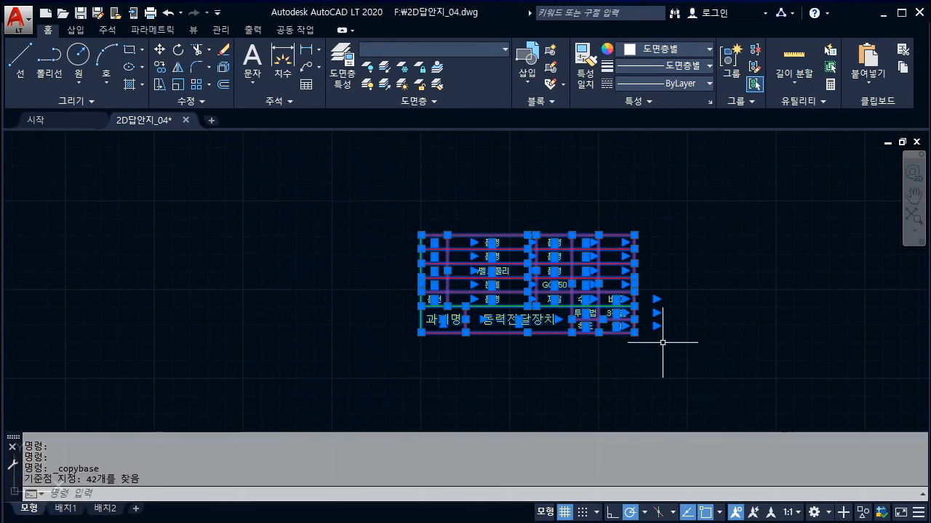
key(Escape)
Step: Paste the copied table into the drawing frame, placing its base point on the frame's lower-right inner corner
scroll(737, 345, down, 8)
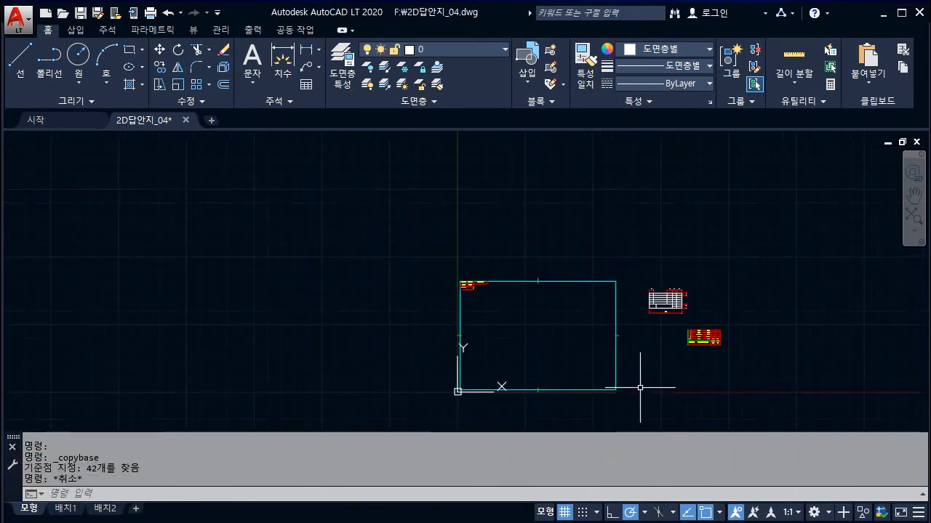
key(ctrl+v)
scroll(637, 385, up, 8)
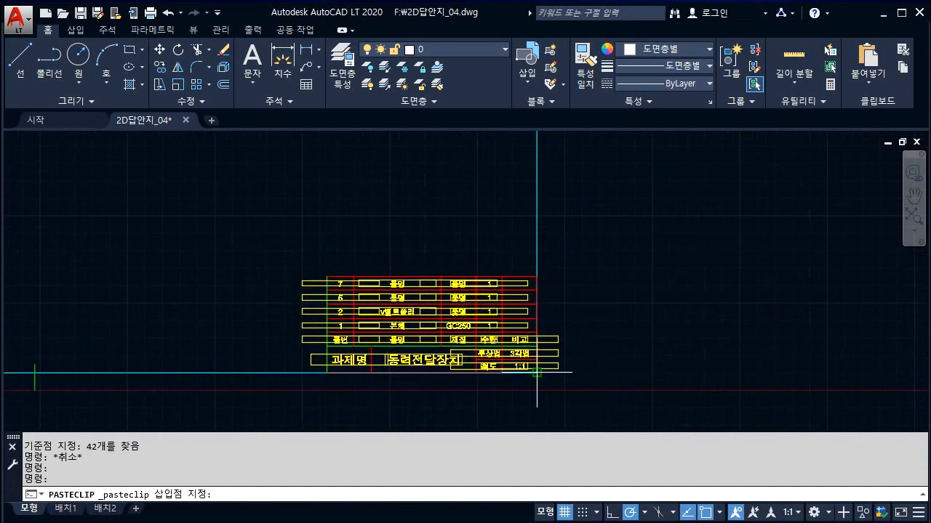
key(Escape)
Step: Erase the pasted table's red right and bottom border lines that overlap the drawing frame
scroll(489, 296, down, 2)
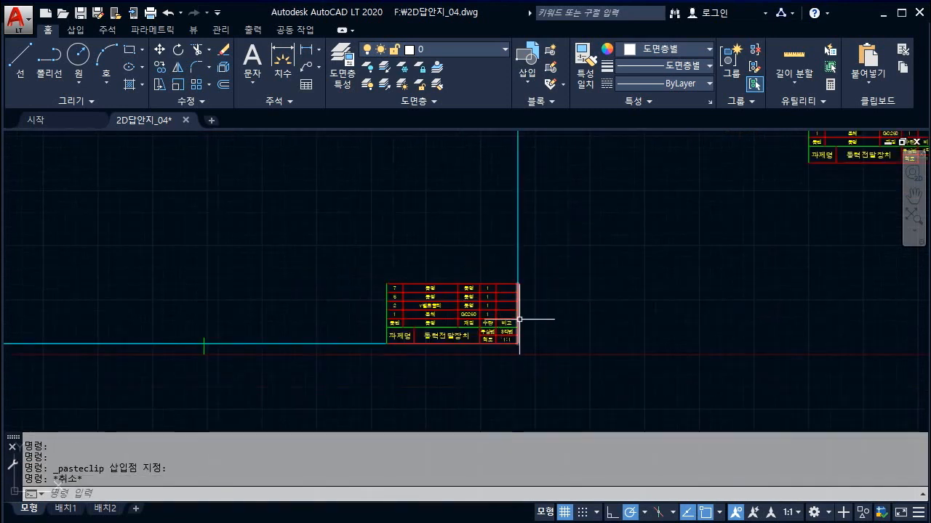
click(519, 319)
click(443, 344)
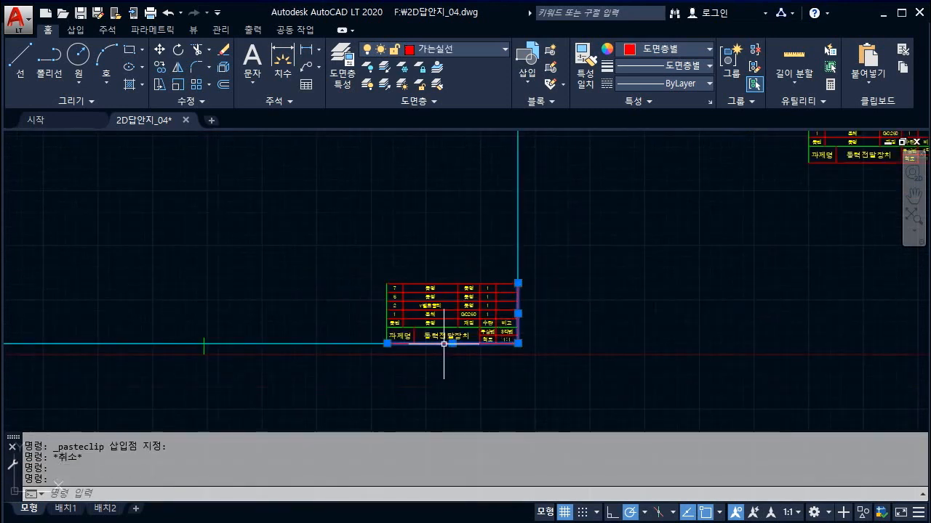
key(Delete)
click(584, 320)
scroll(584, 320, down, 2)
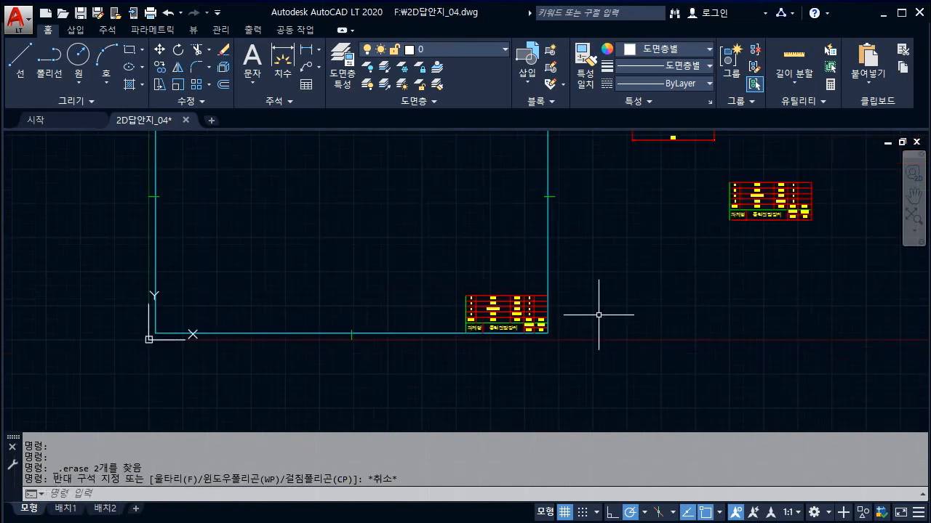